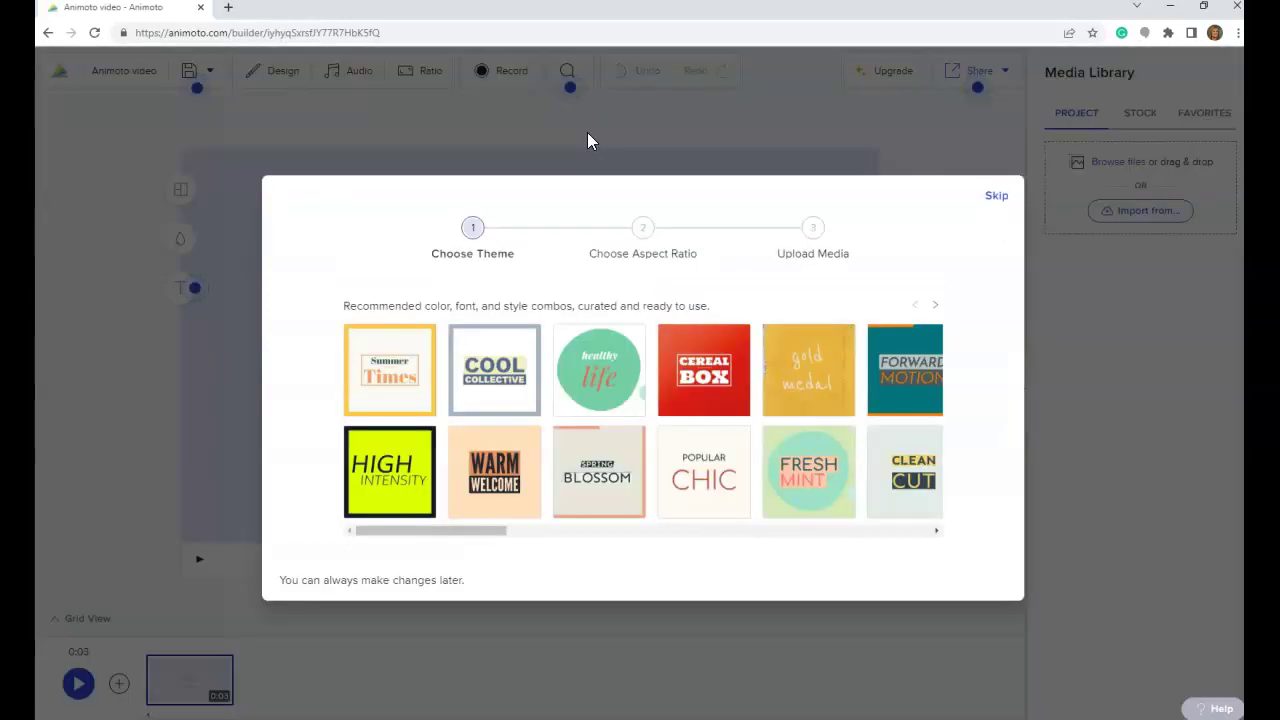
Set up the new video with the Blank Slate theme and Landscape 16:9 aspect ratio, skipping the media upload.
left_click(562, 190)
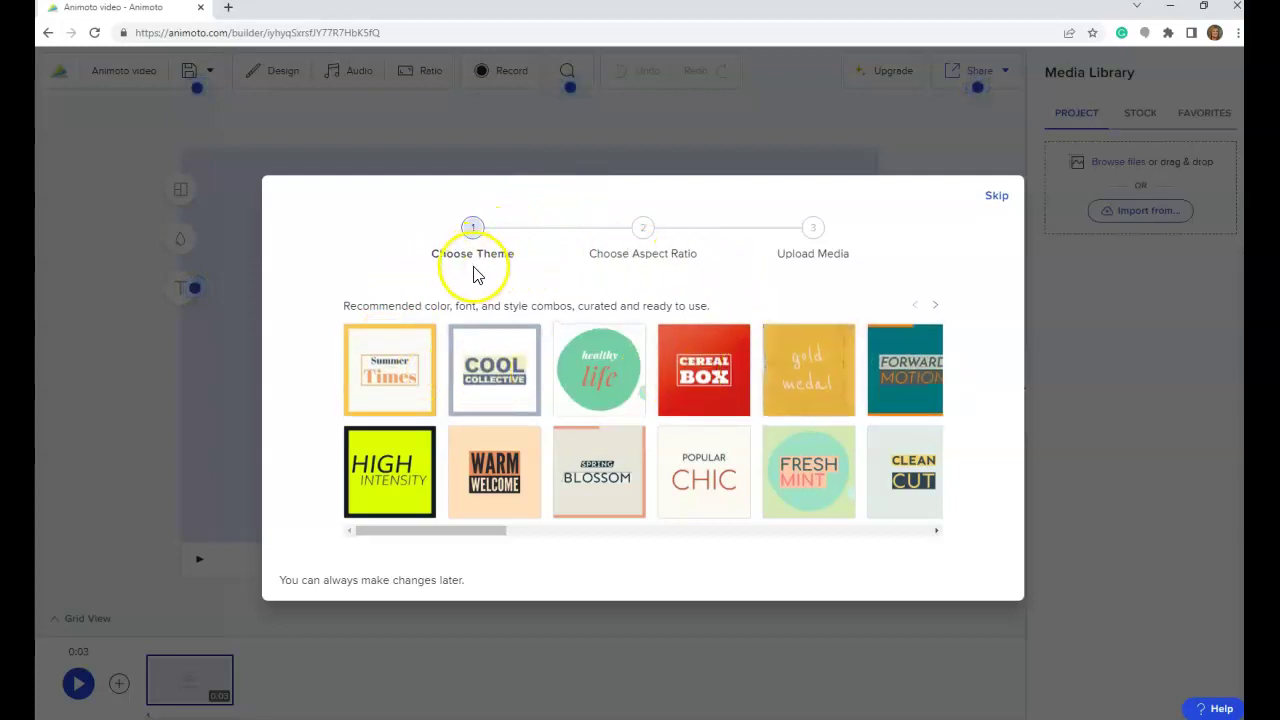
left_click_drag(470, 532, 840, 557)
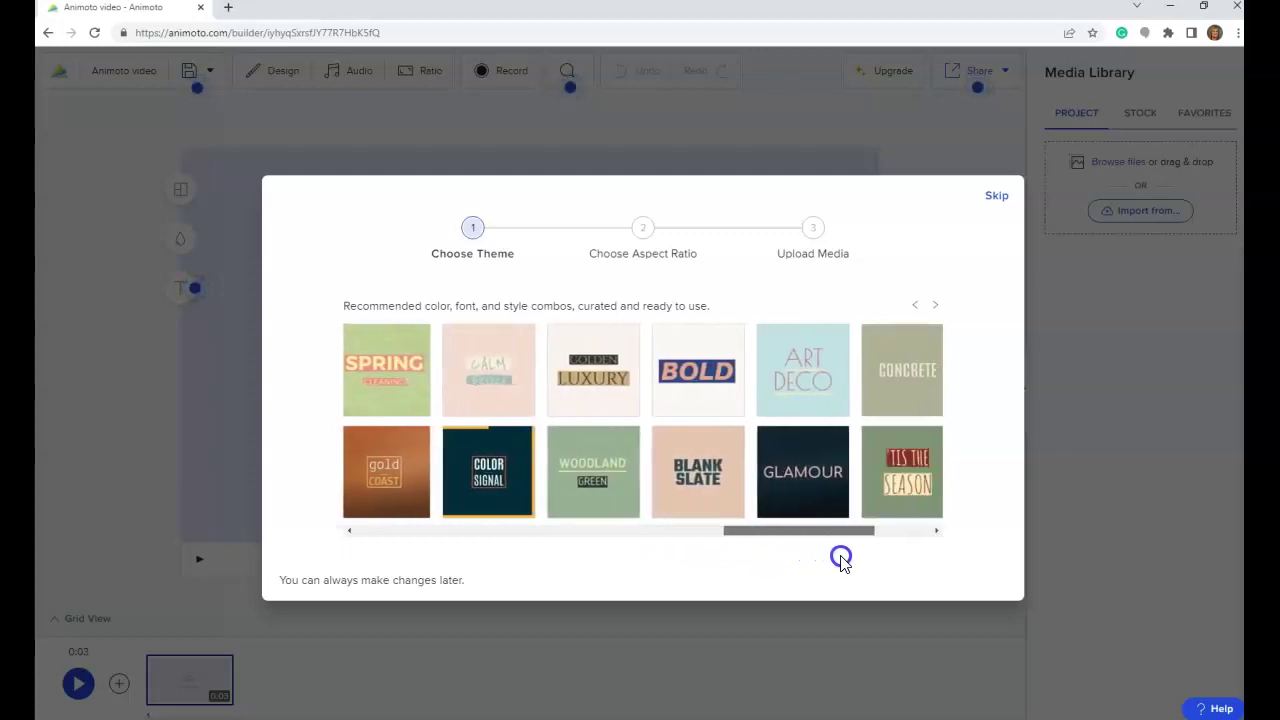
left_click(702, 474)
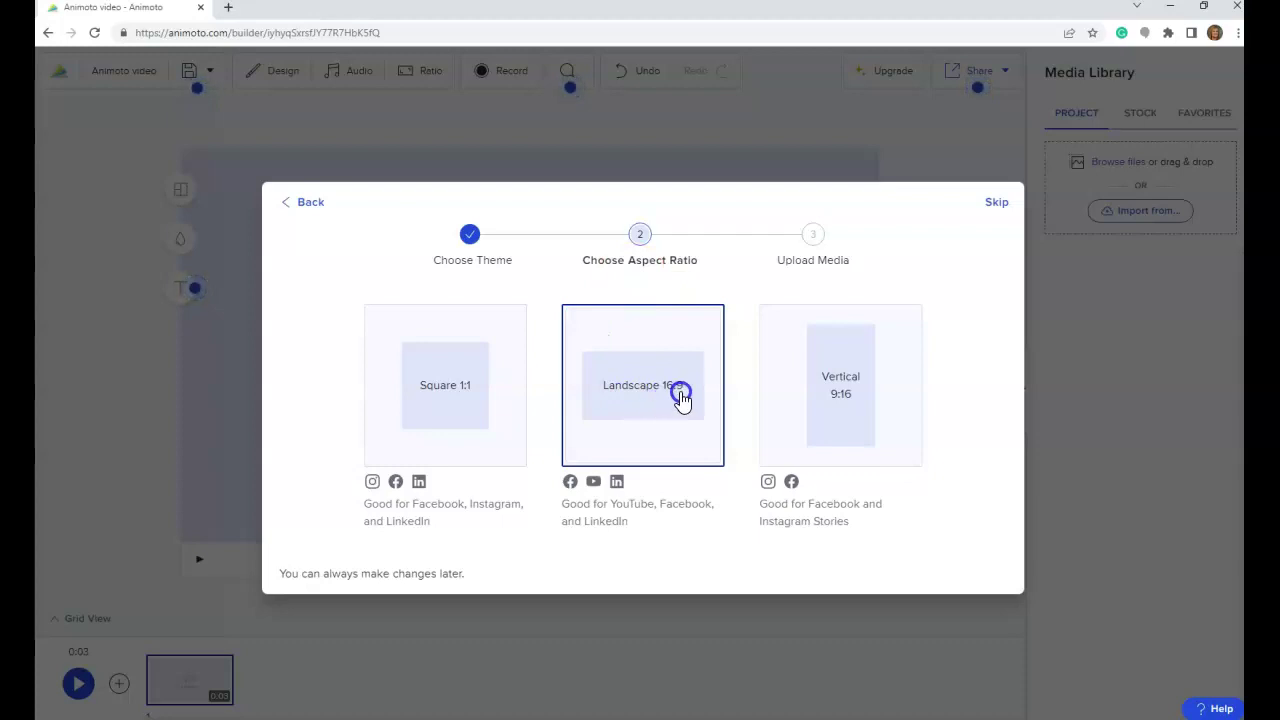
left_click(652, 408)
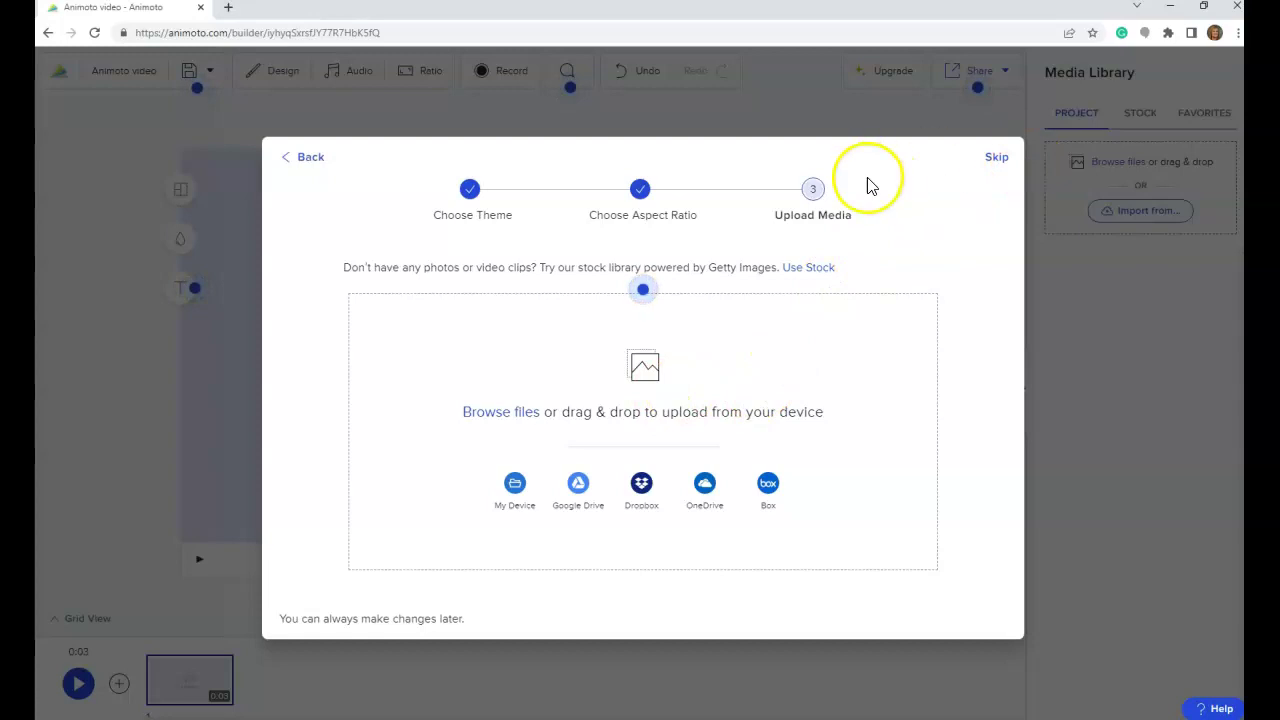
left_click(997, 158)
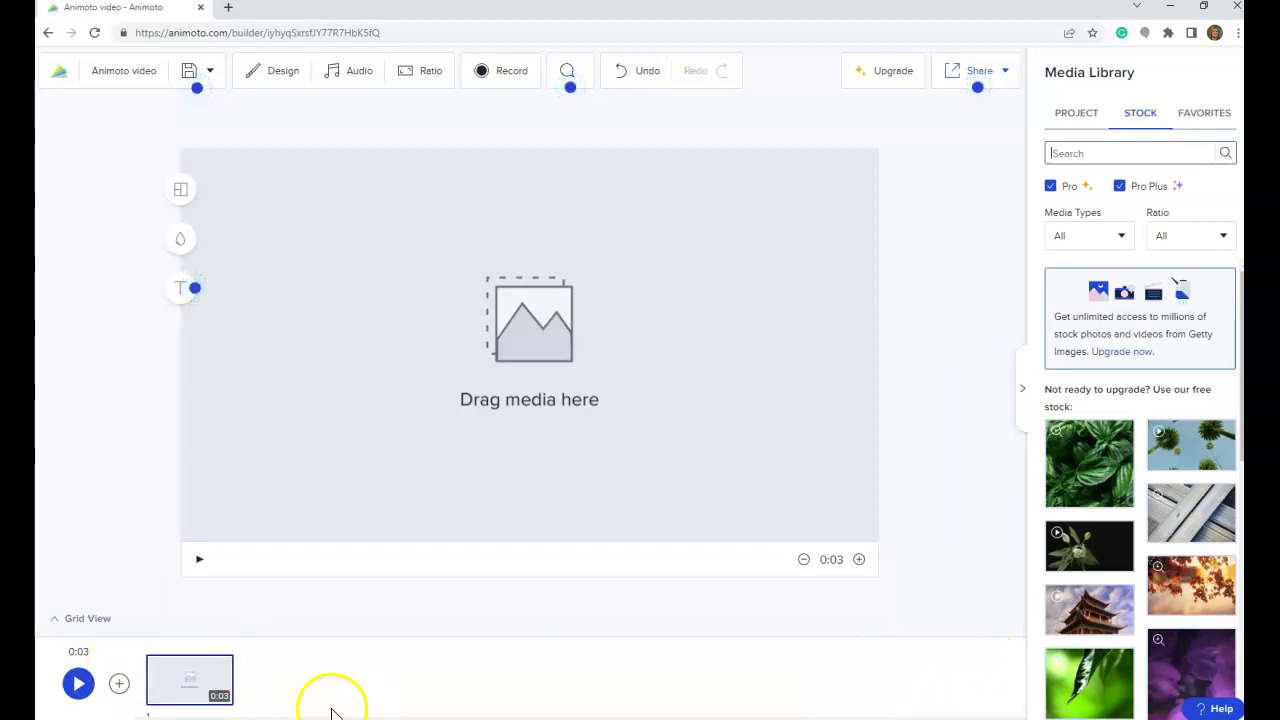
Switch to the mind map and examine the elements planned under How to Order Cleaning Supplies.
mouse_move(226, 695)
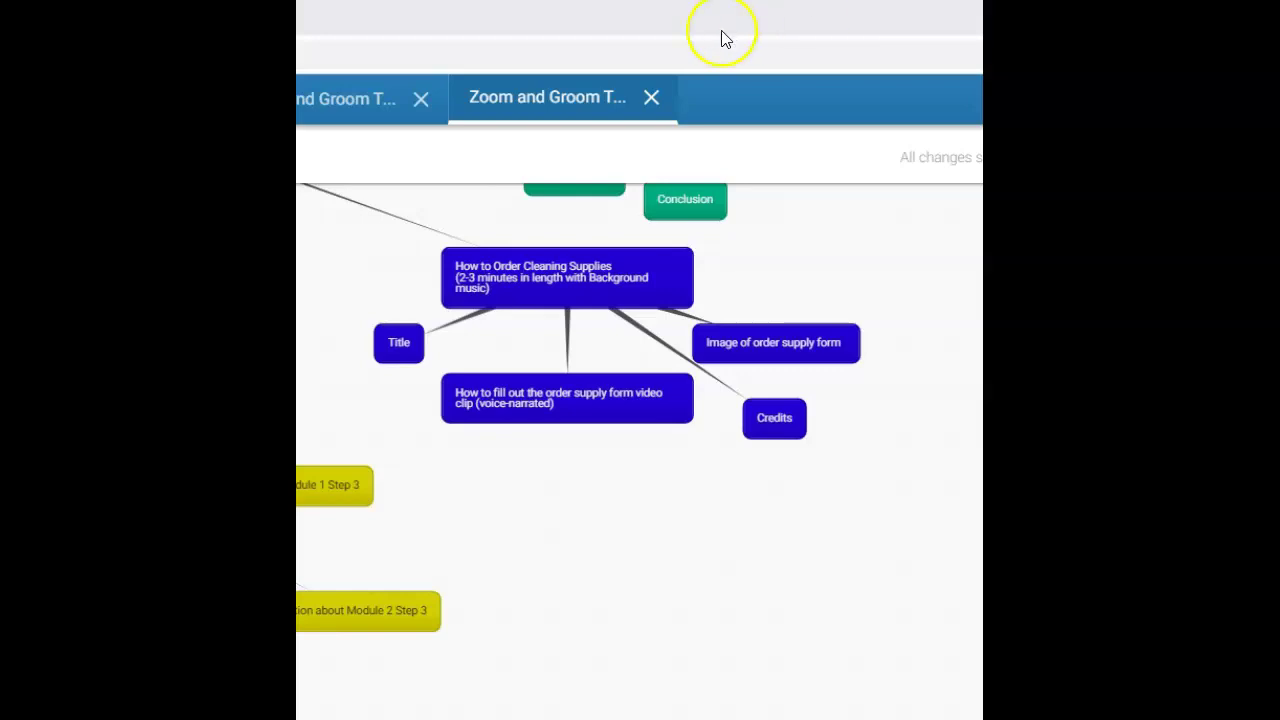
mouse_move(478, 278)
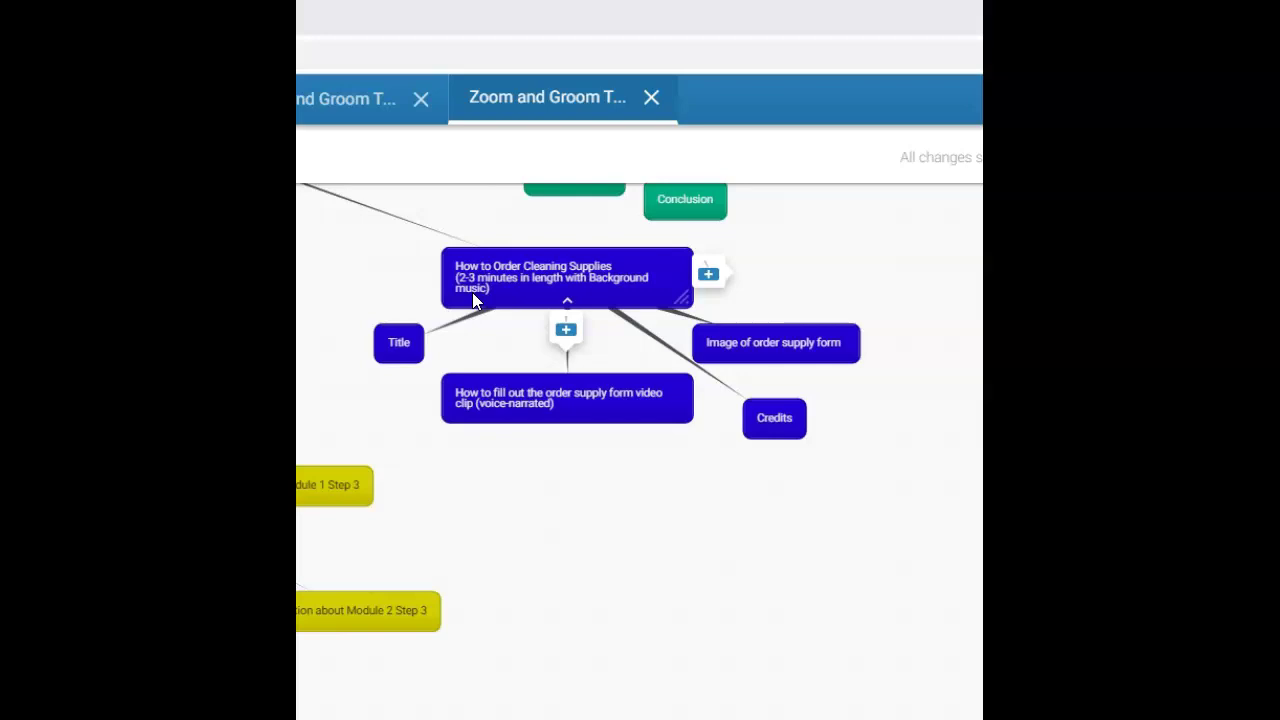
left_click(410, 347)
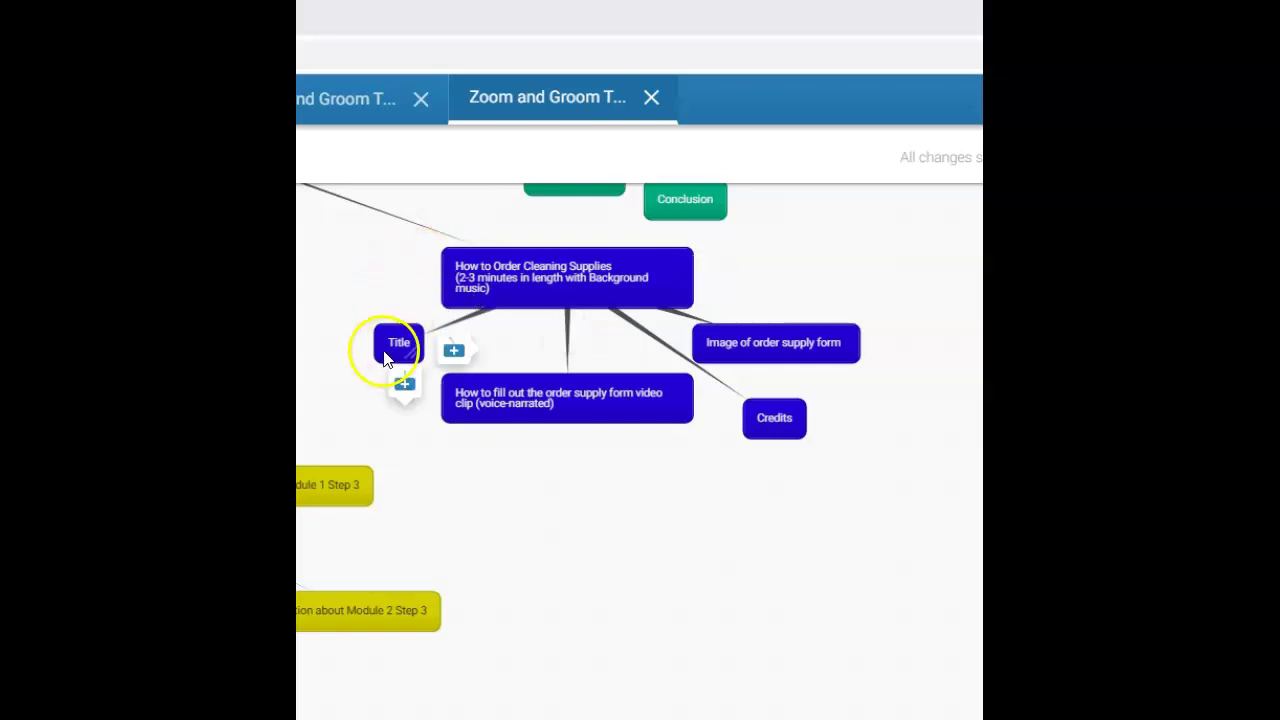
left_click(403, 528)
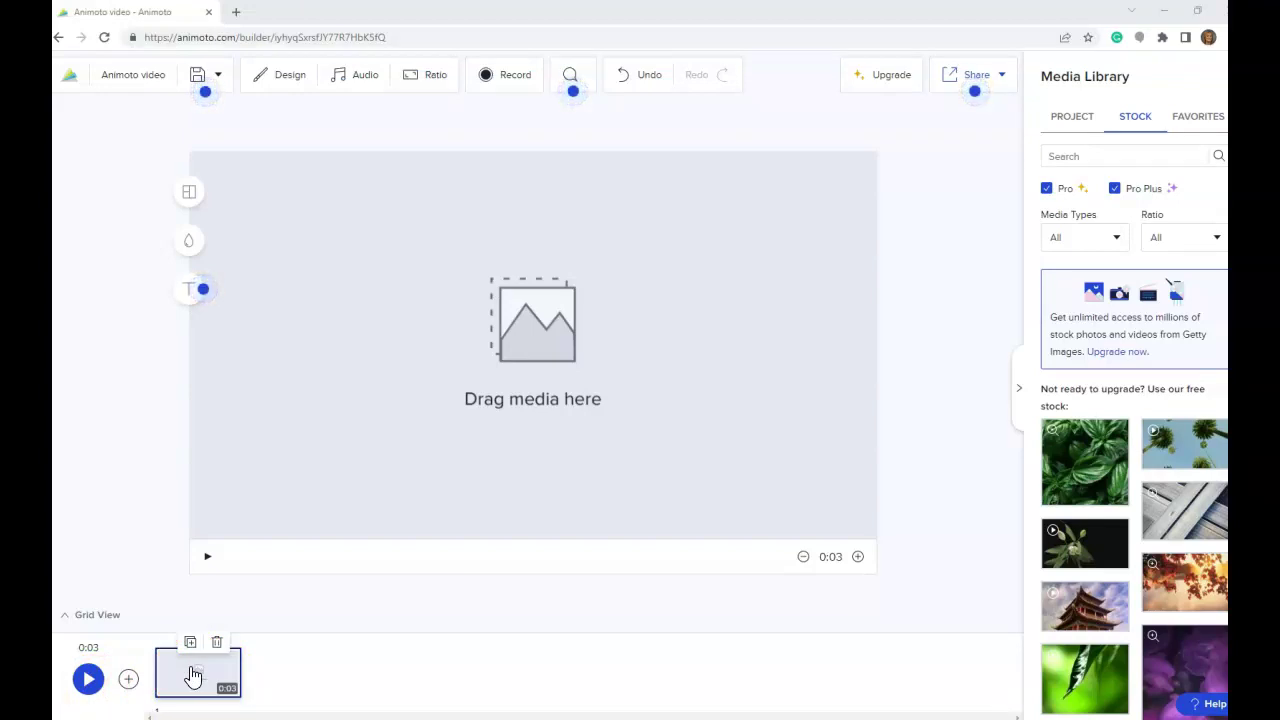
Delete the empty starting block and add a Main Title text block in its place.
mouse_move(180, 676)
left_mouse_down()
mouse_move(537, 529)
mouse_move(514, 337)
mouse_move(491, 409)
mouse_move(477, 340)
mouse_move(358, 670)
mouse_move(183, 686)
left_mouse_up()
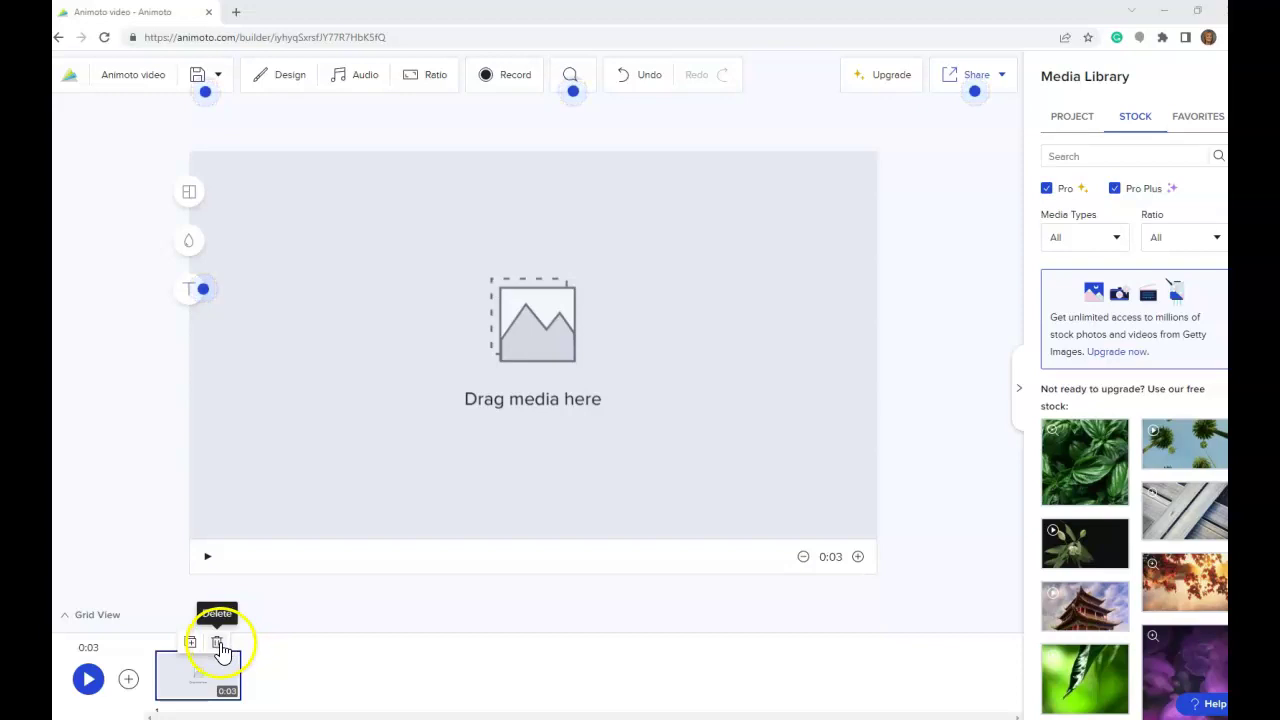
left_click(216, 642)
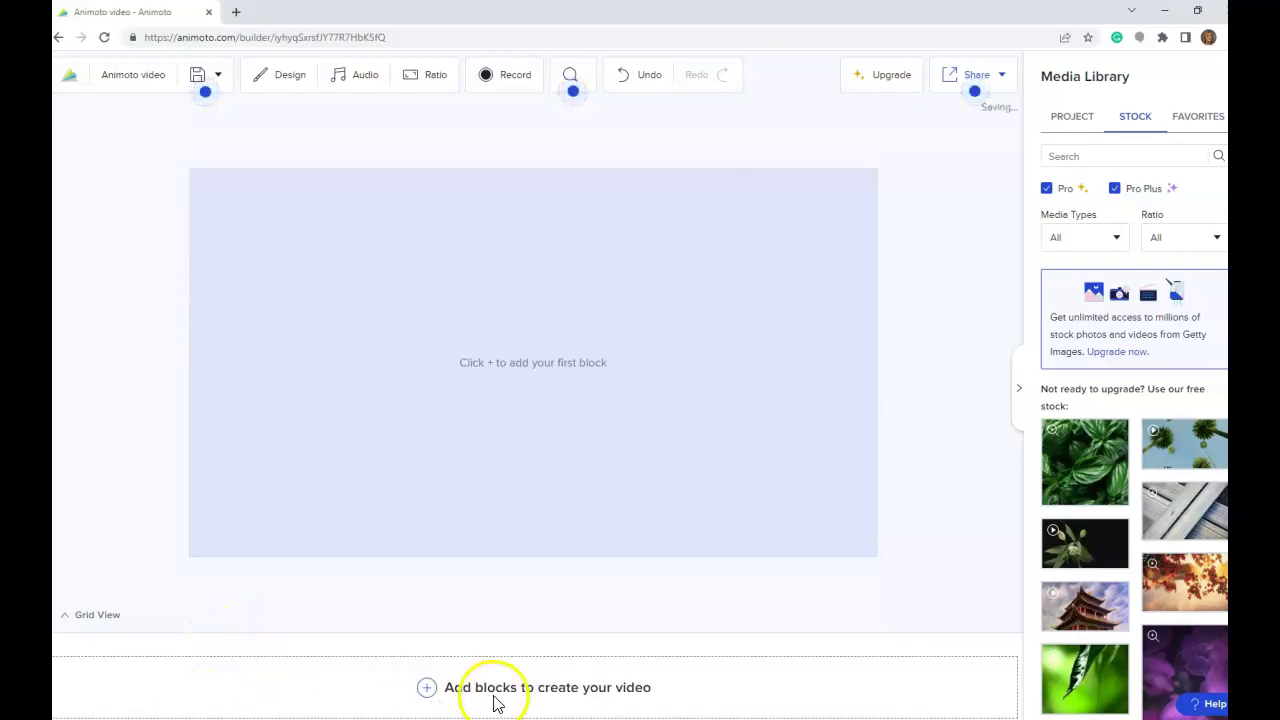
left_click(427, 689)
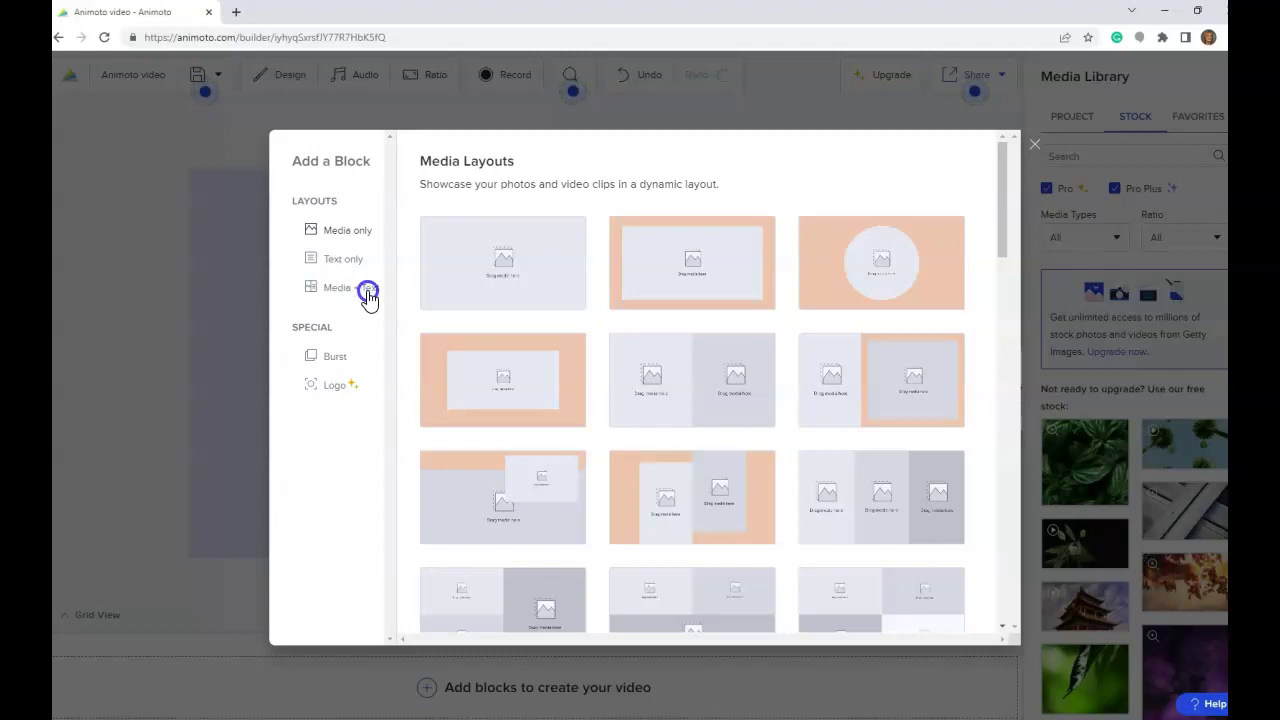
left_click(345, 260)
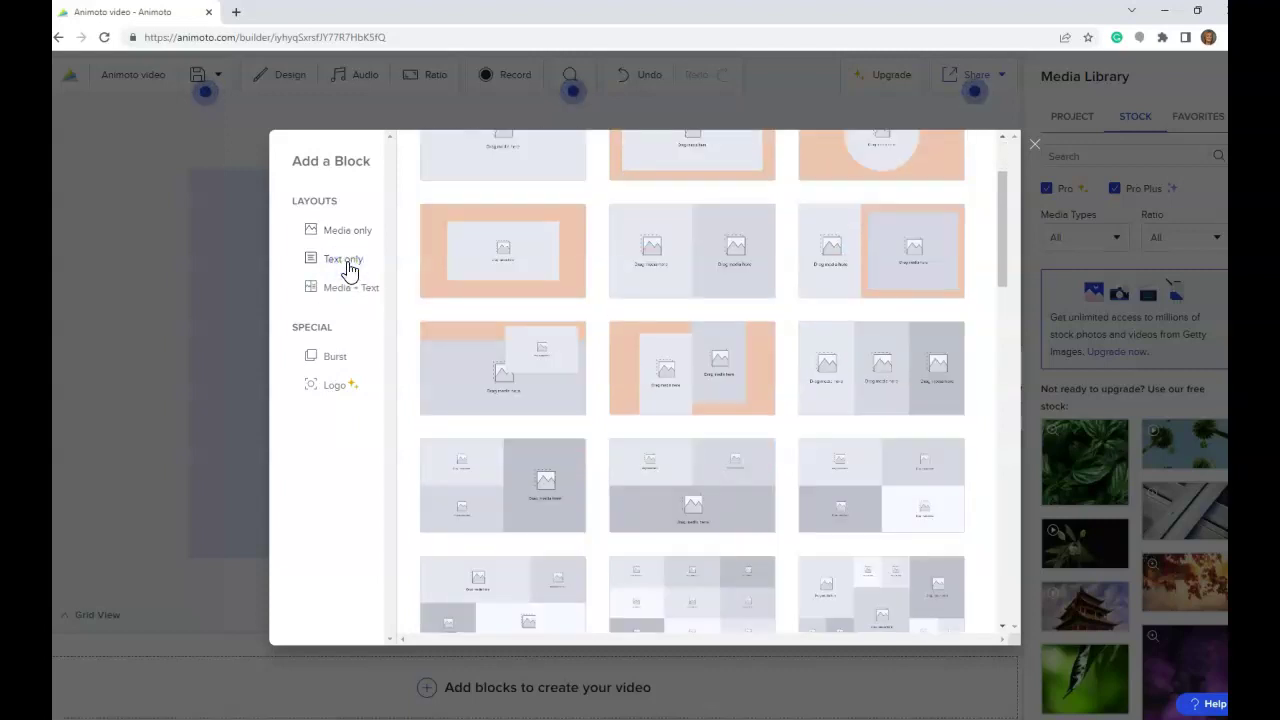
left_click(547, 291)
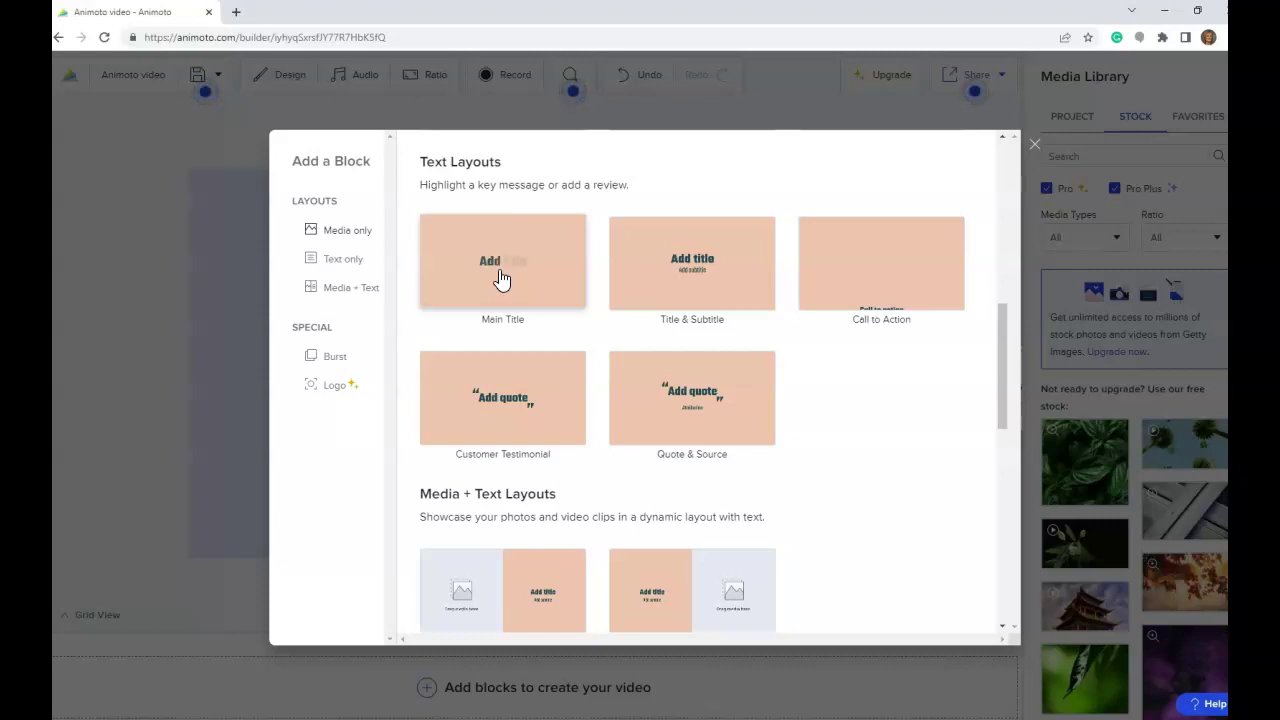
left_click(501, 279)
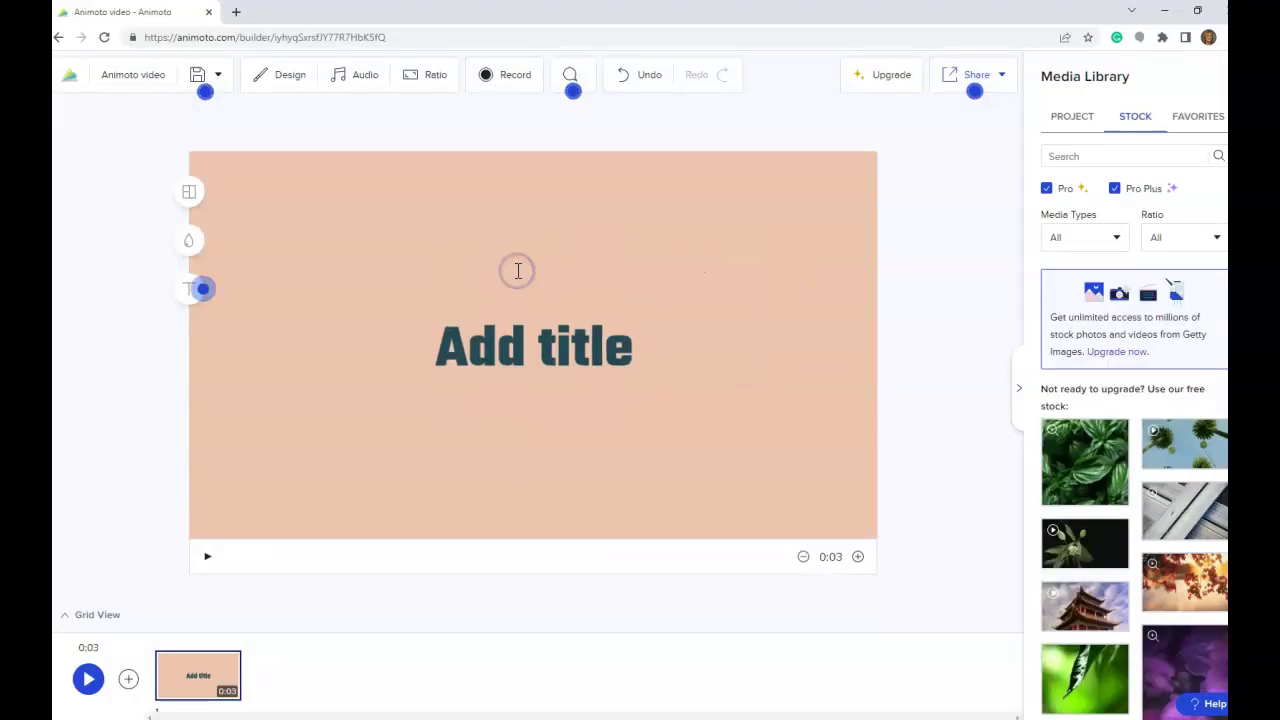
Replace the placeholder title text with "How to Order Cleaning Supplies".
left_click(439, 345)
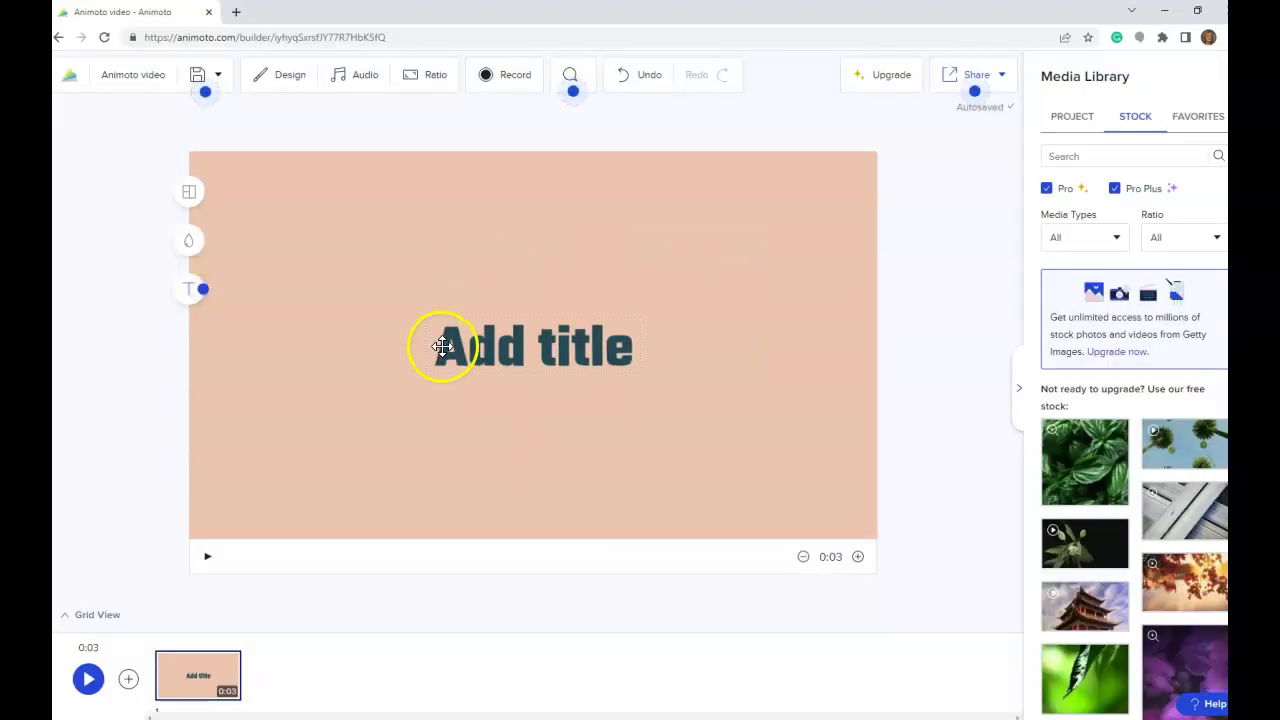
left_click(441, 346)
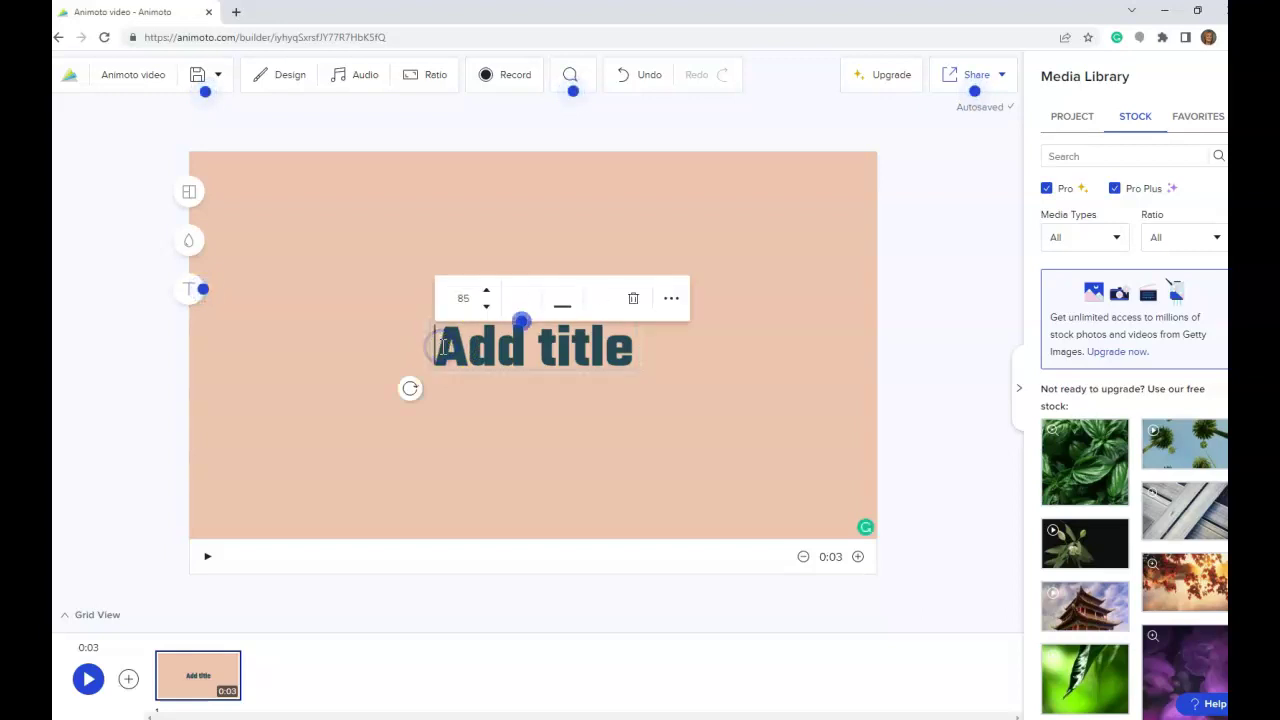
left_click_drag(445, 347, 644, 352)
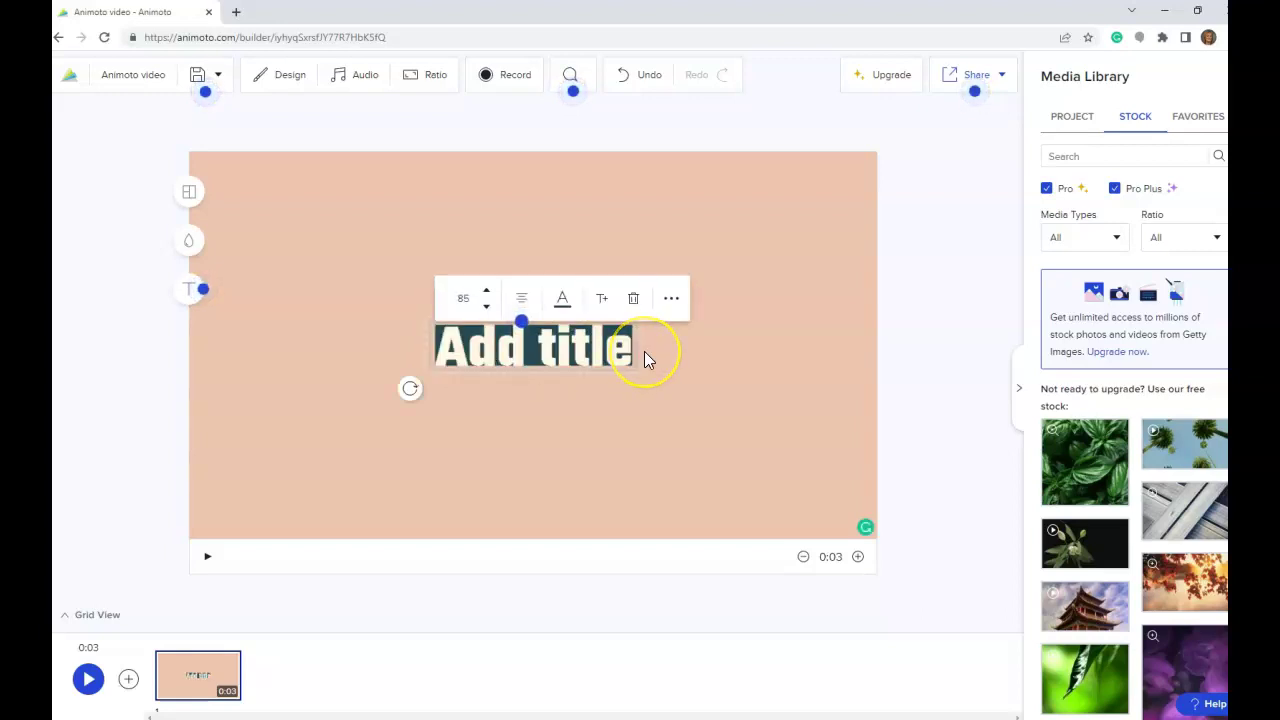
type("How")
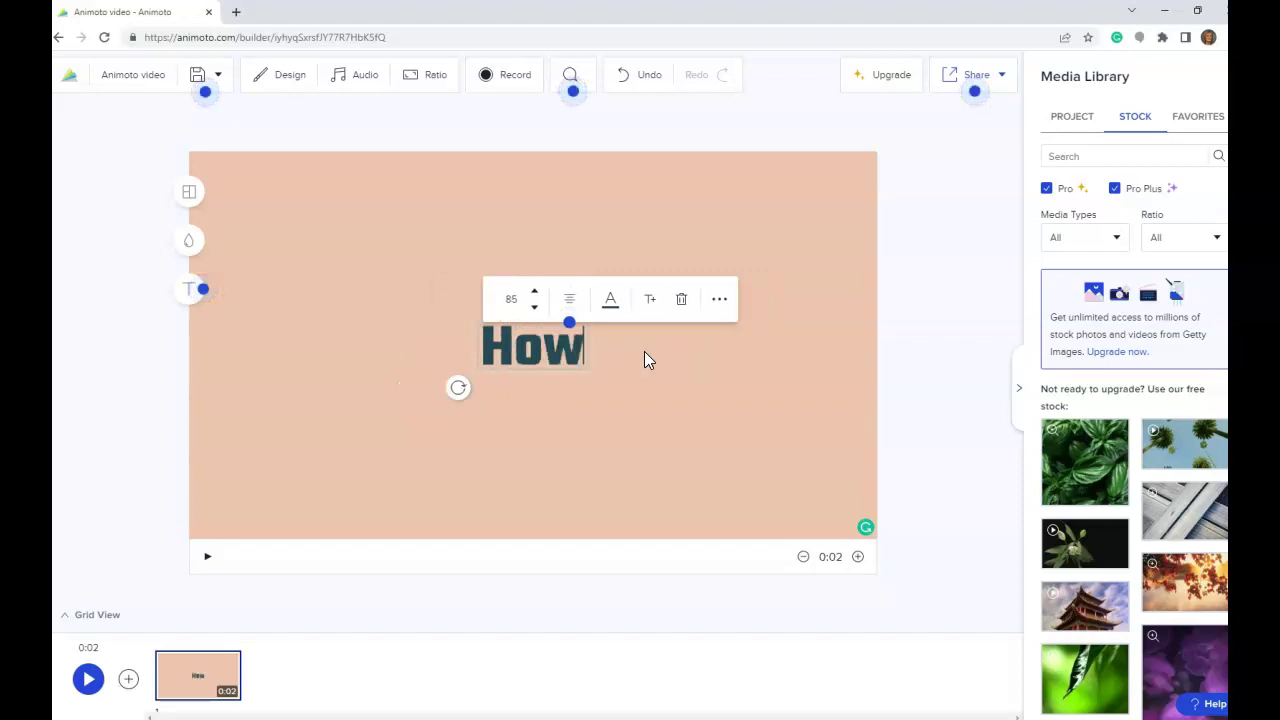
type(" to Order C")
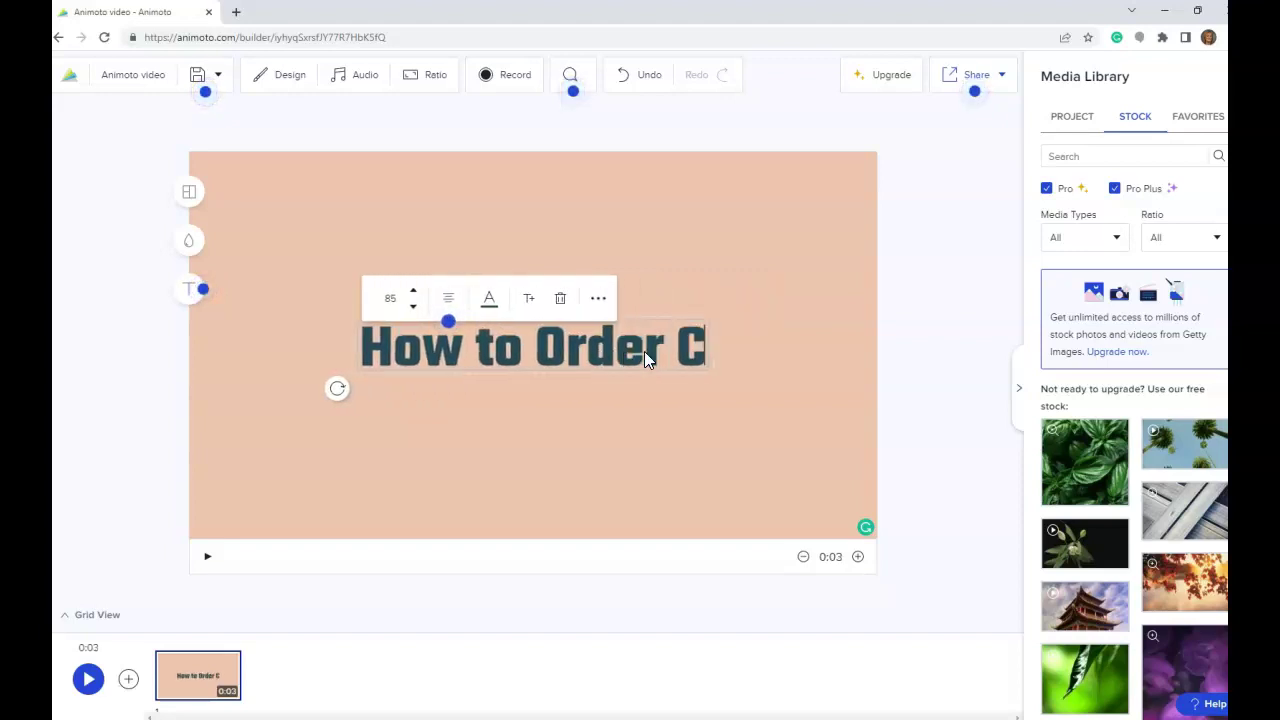
type("leaning Su")
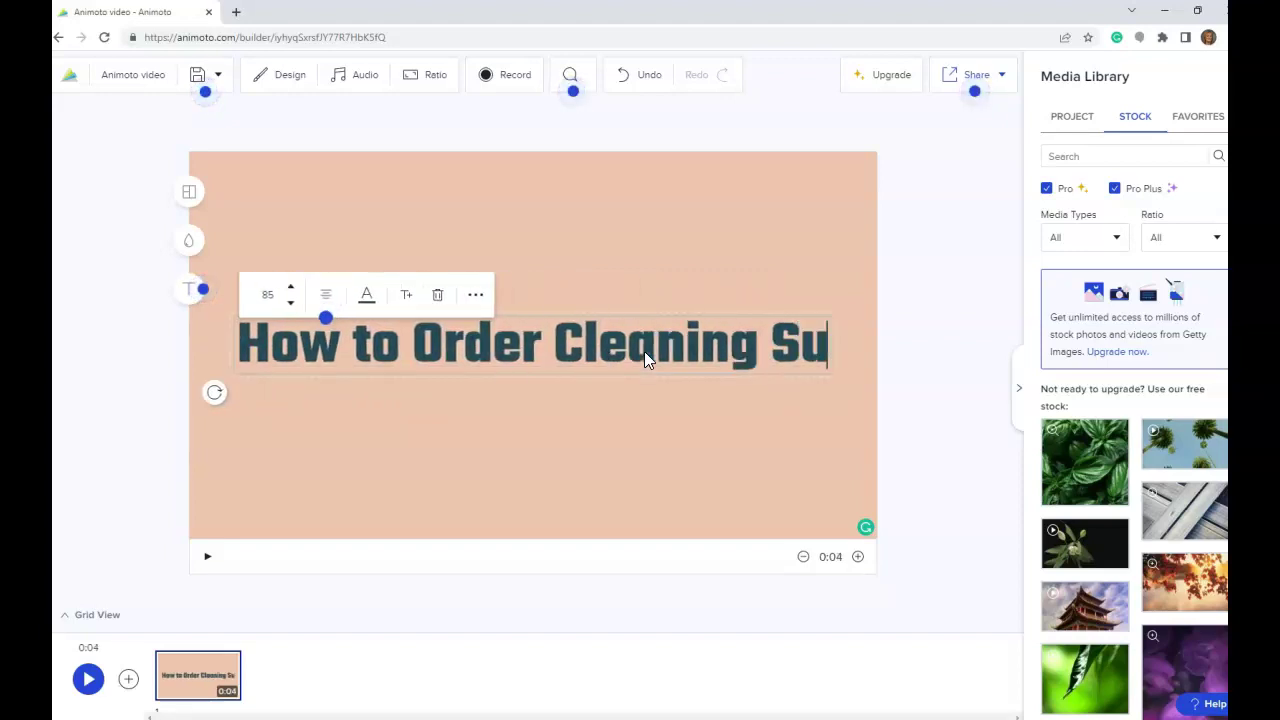
type("ppli")
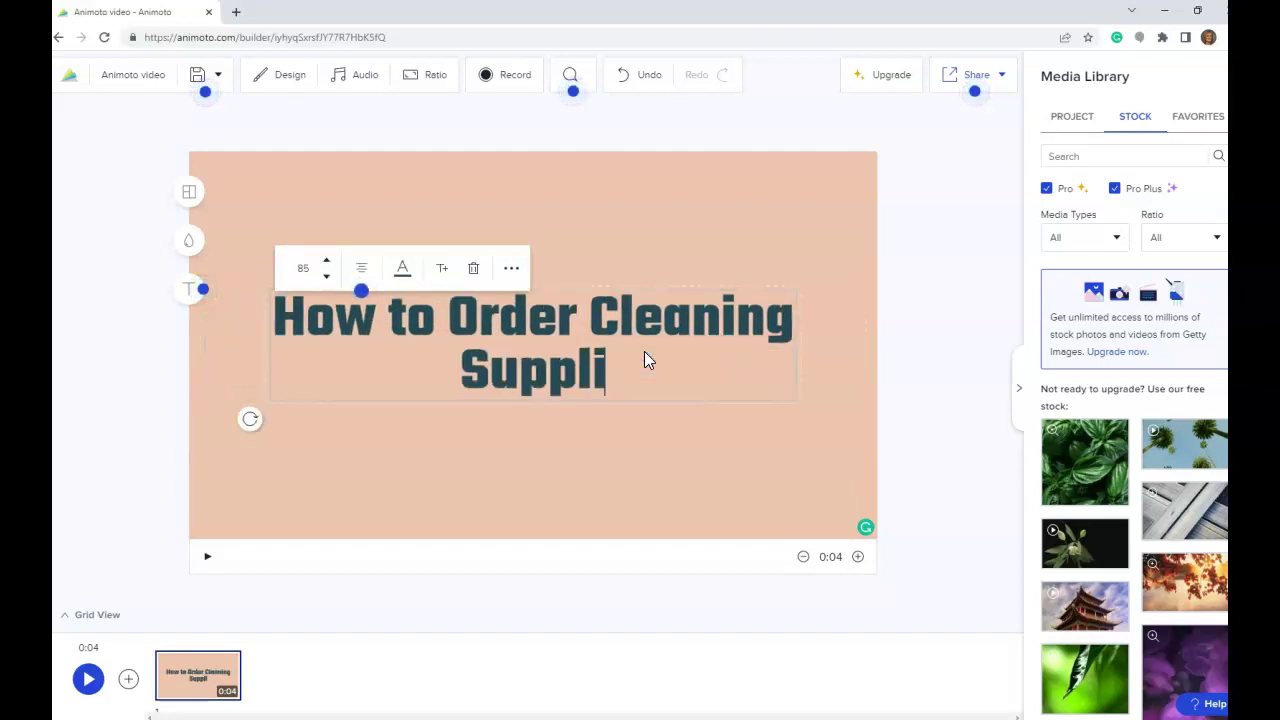
type("es")
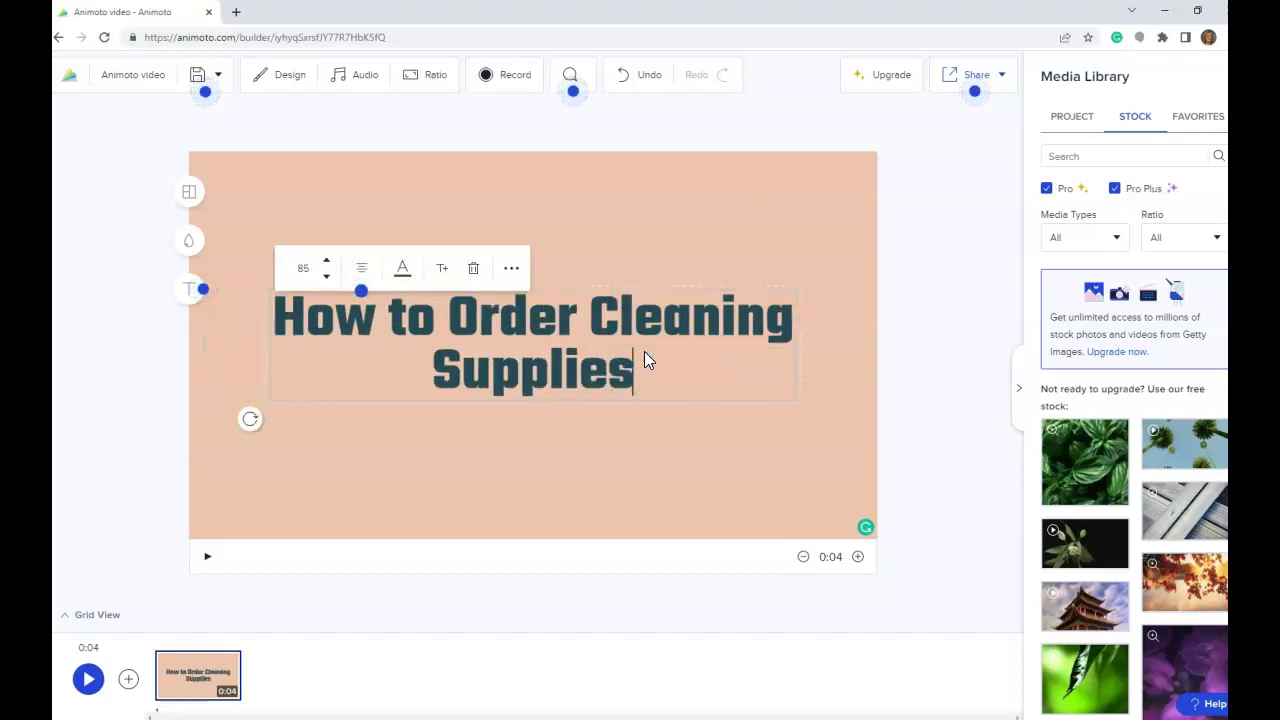
Reduce the font size of the whole title to 72.
left_click_drag(645, 366, 282, 316)
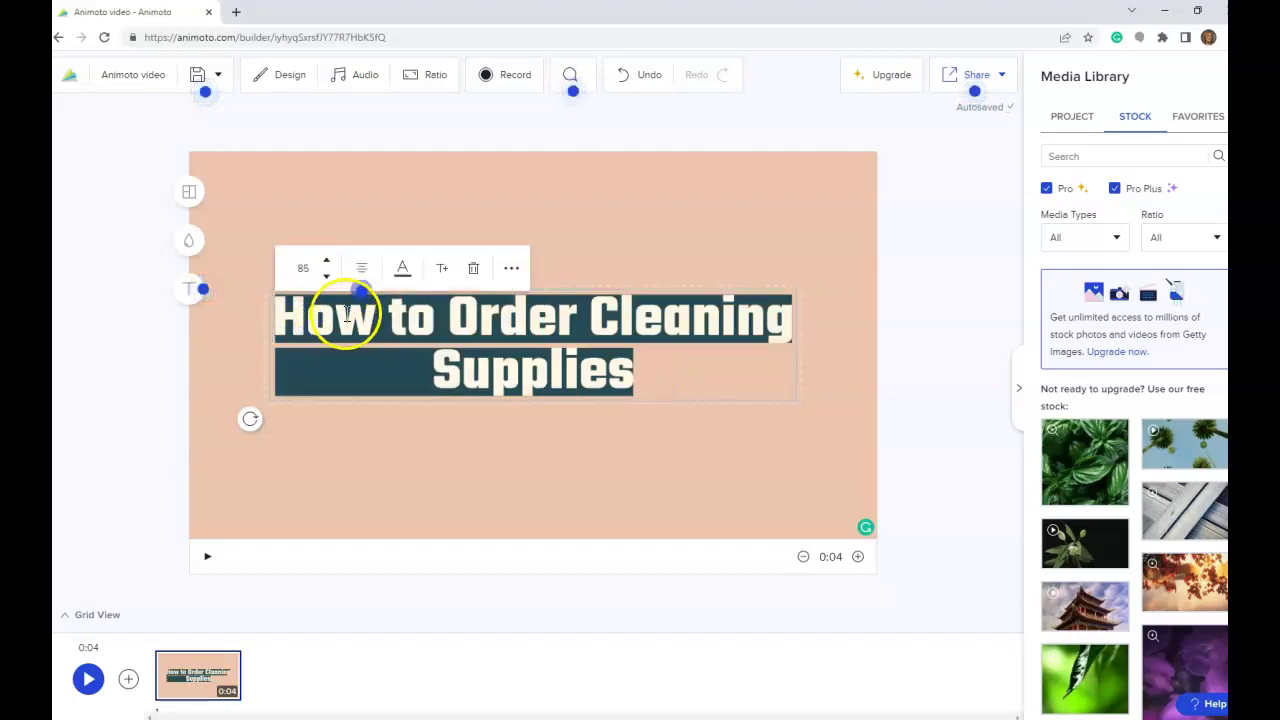
left_click(327, 278)
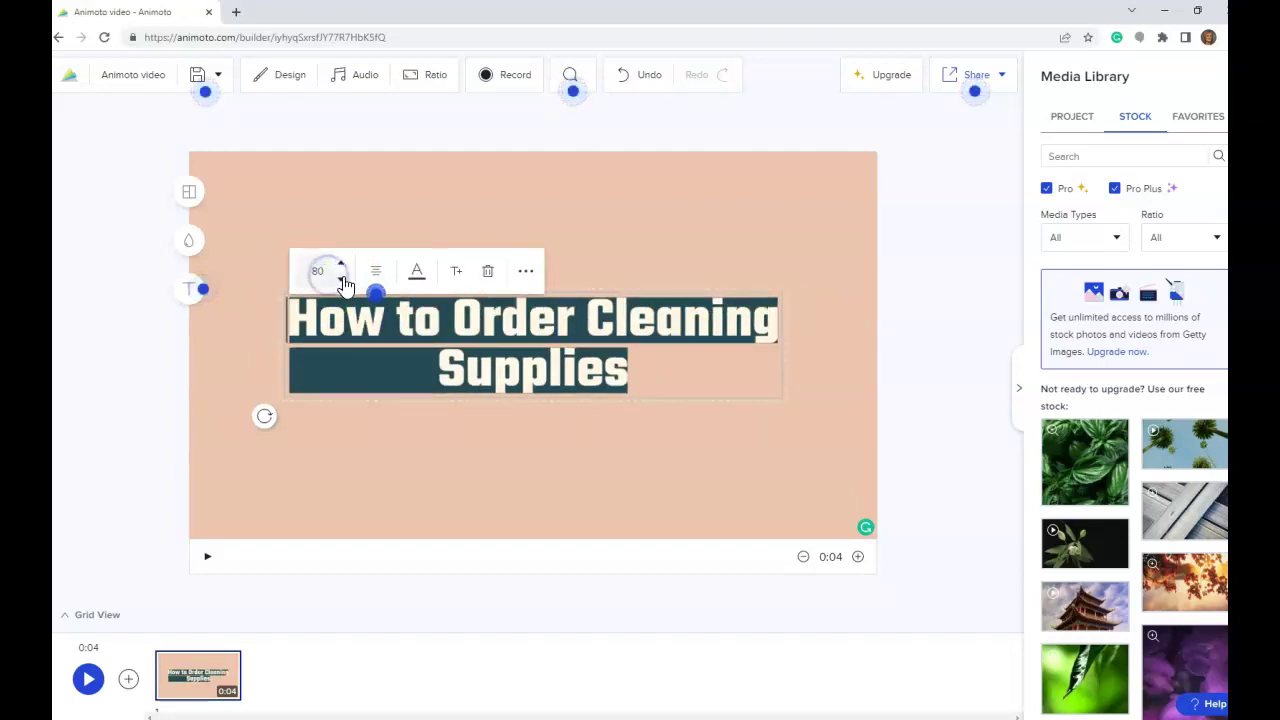
left_click(341, 287)
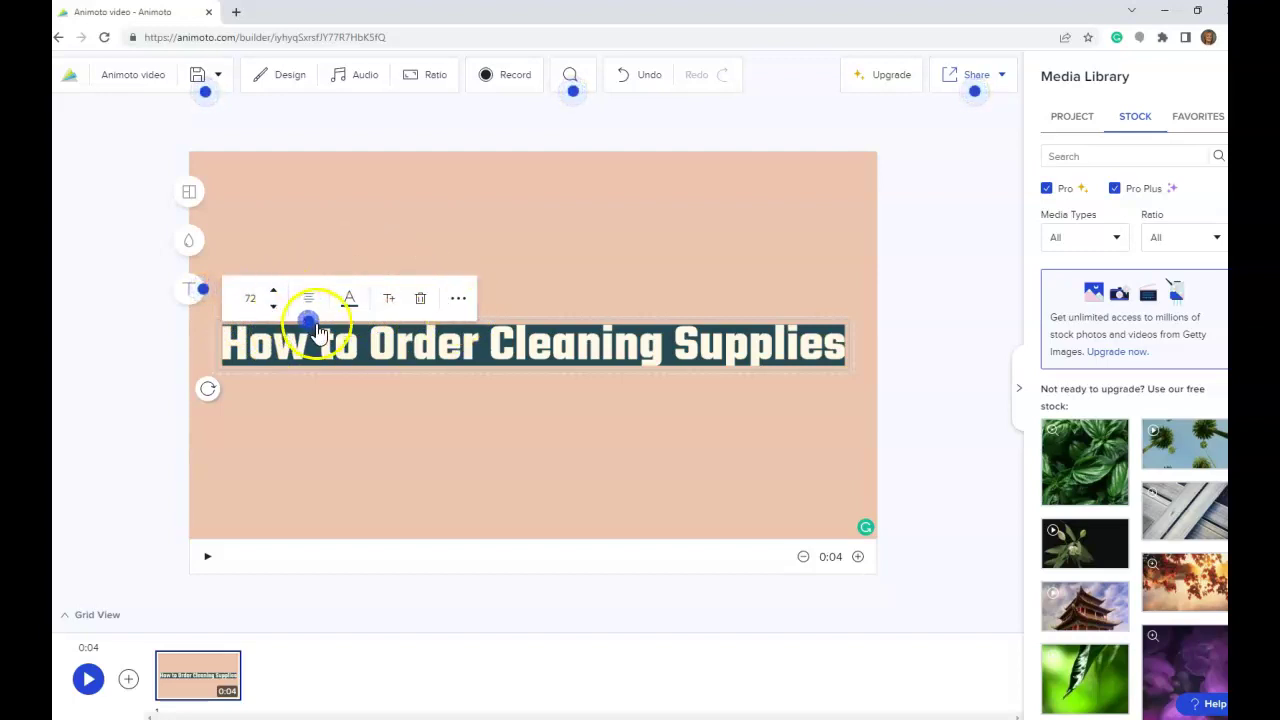
left_click(458, 302)
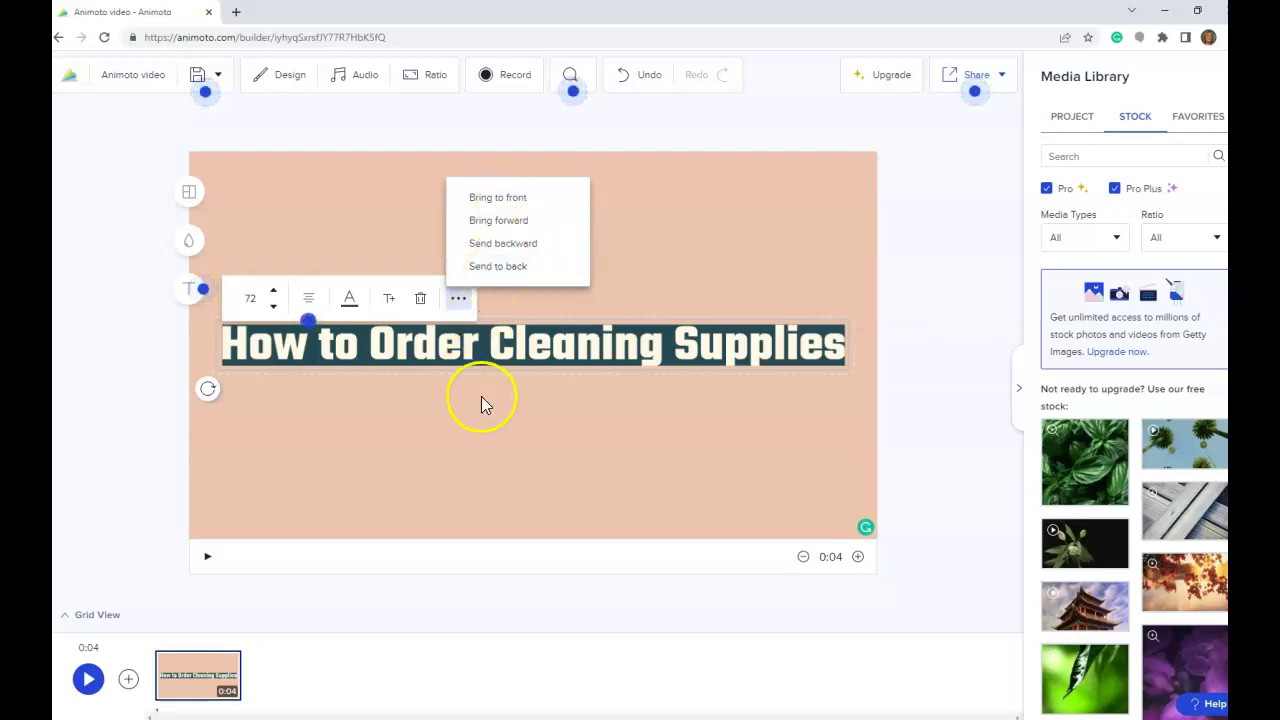
left_click(492, 436)
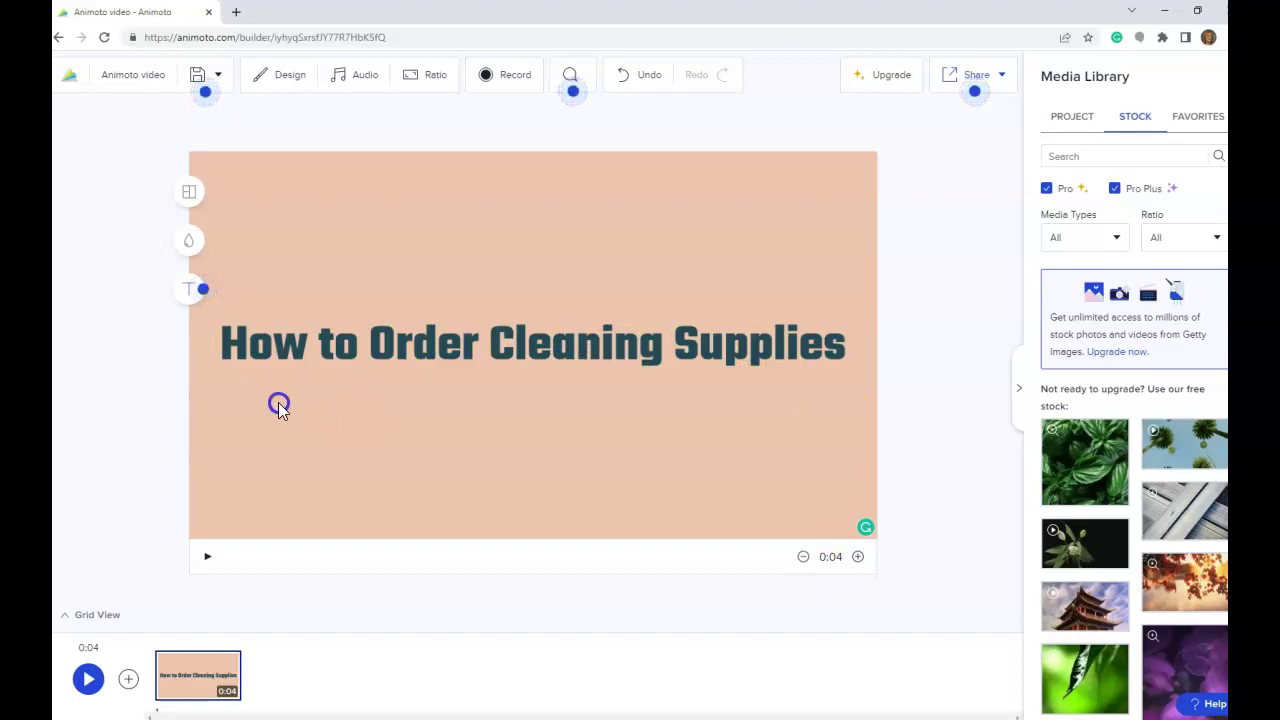
Deselect the title text and extend the title block's duration to 5 seconds.
left_click(743, 480)
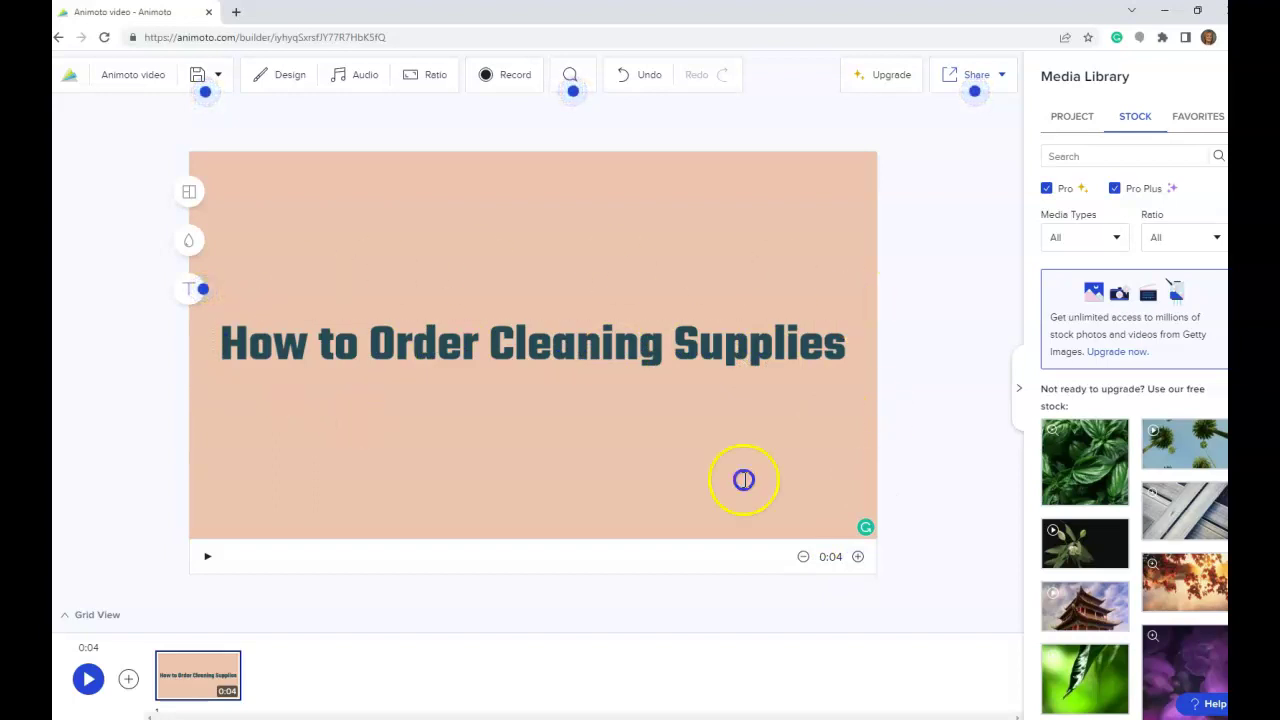
left_click(461, 491)
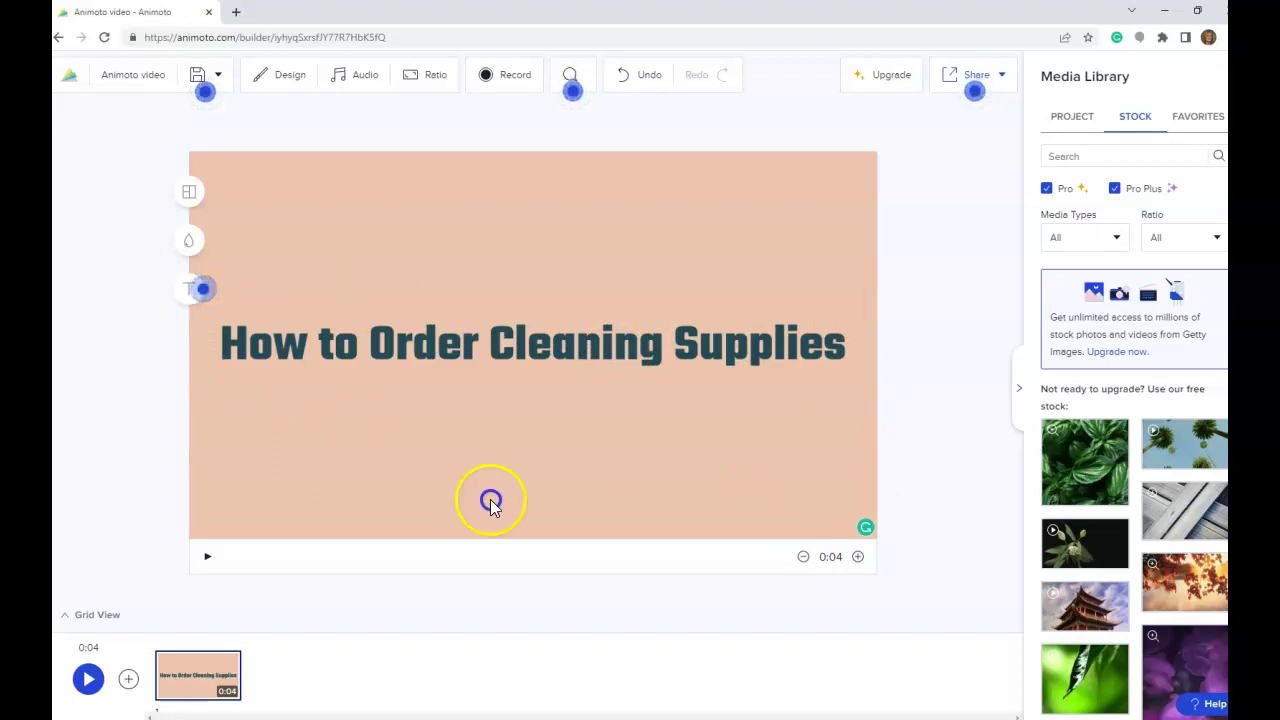
left_click(858, 558)
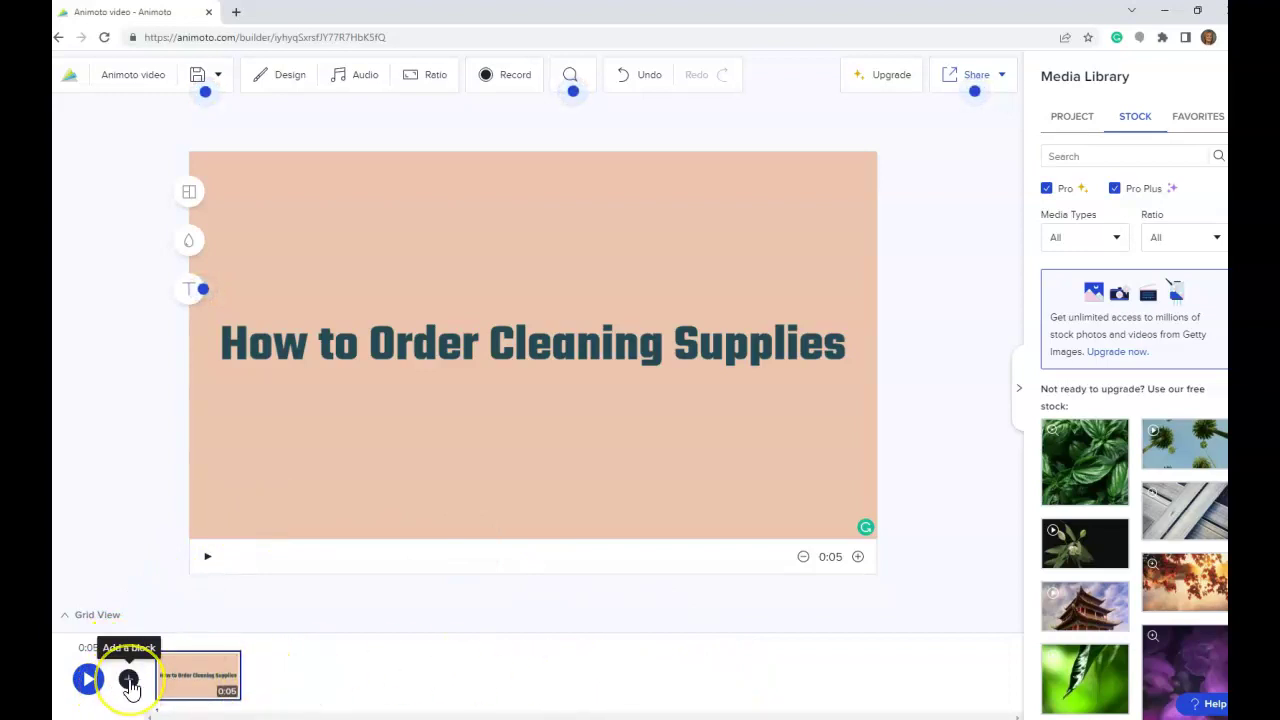
Add a full-frame single-media block after the title block and open the recording type options.
left_click(129, 681)
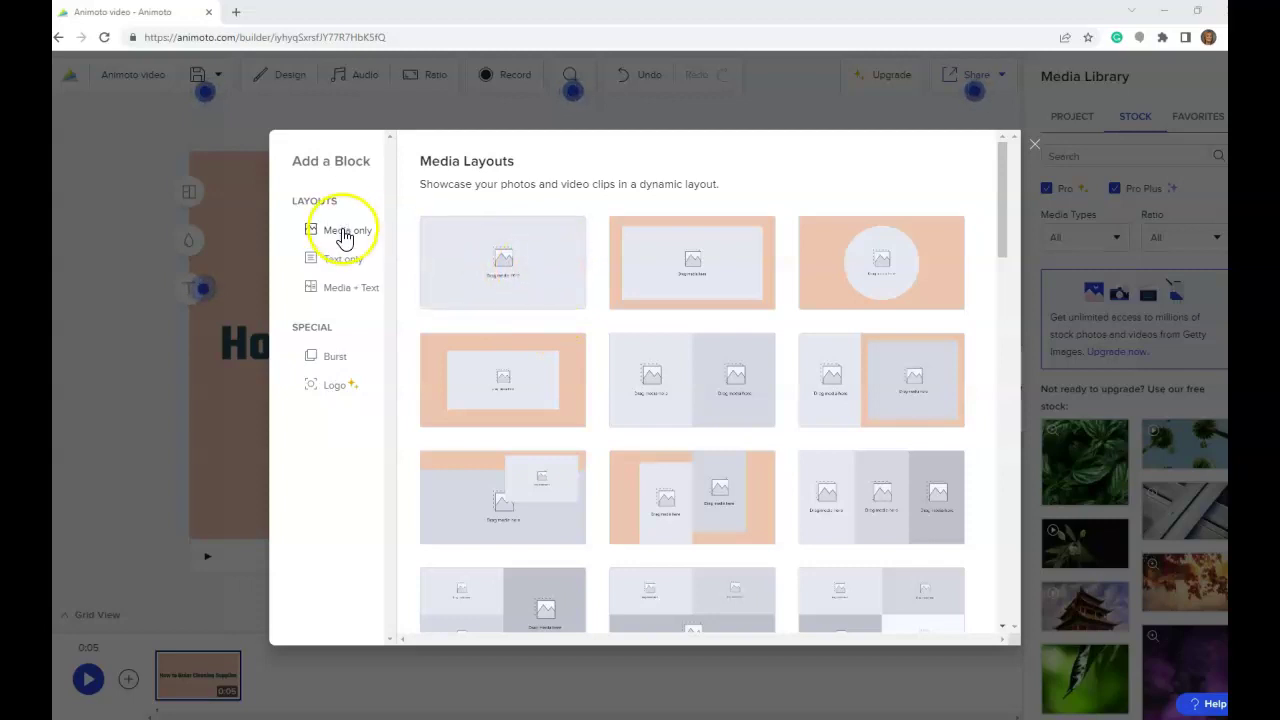
left_click(552, 280)
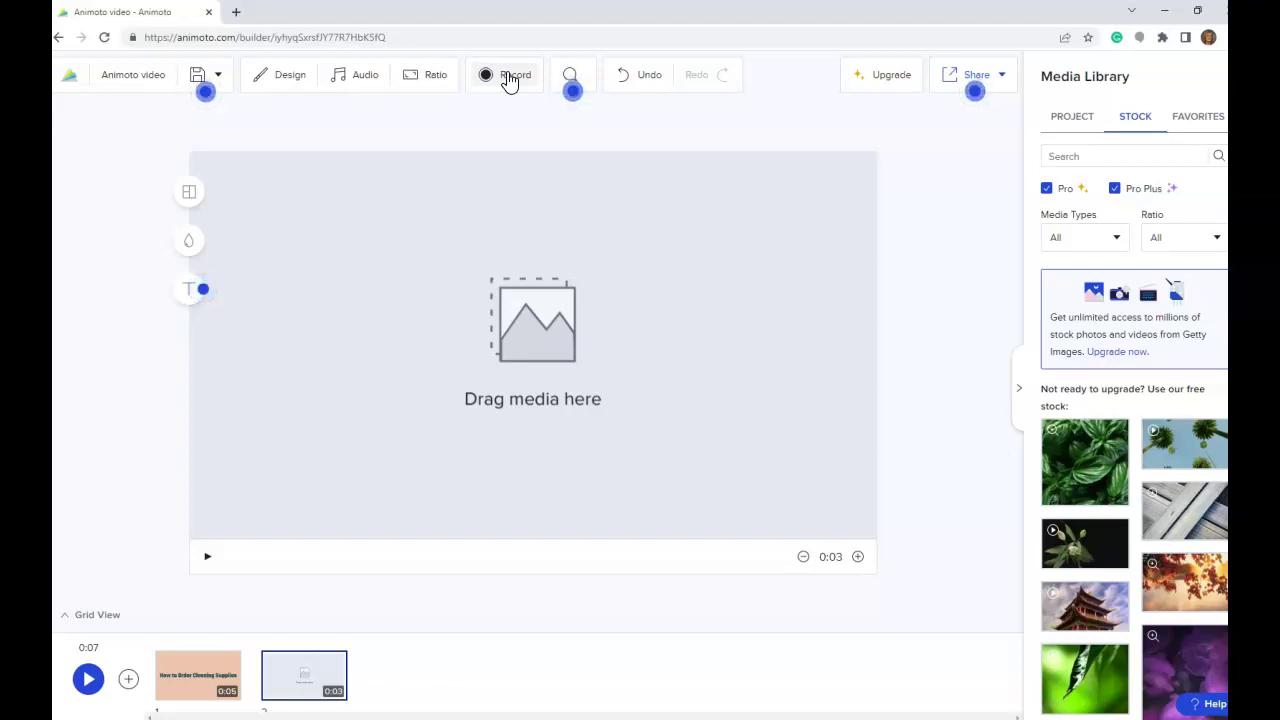
left_click(510, 80)
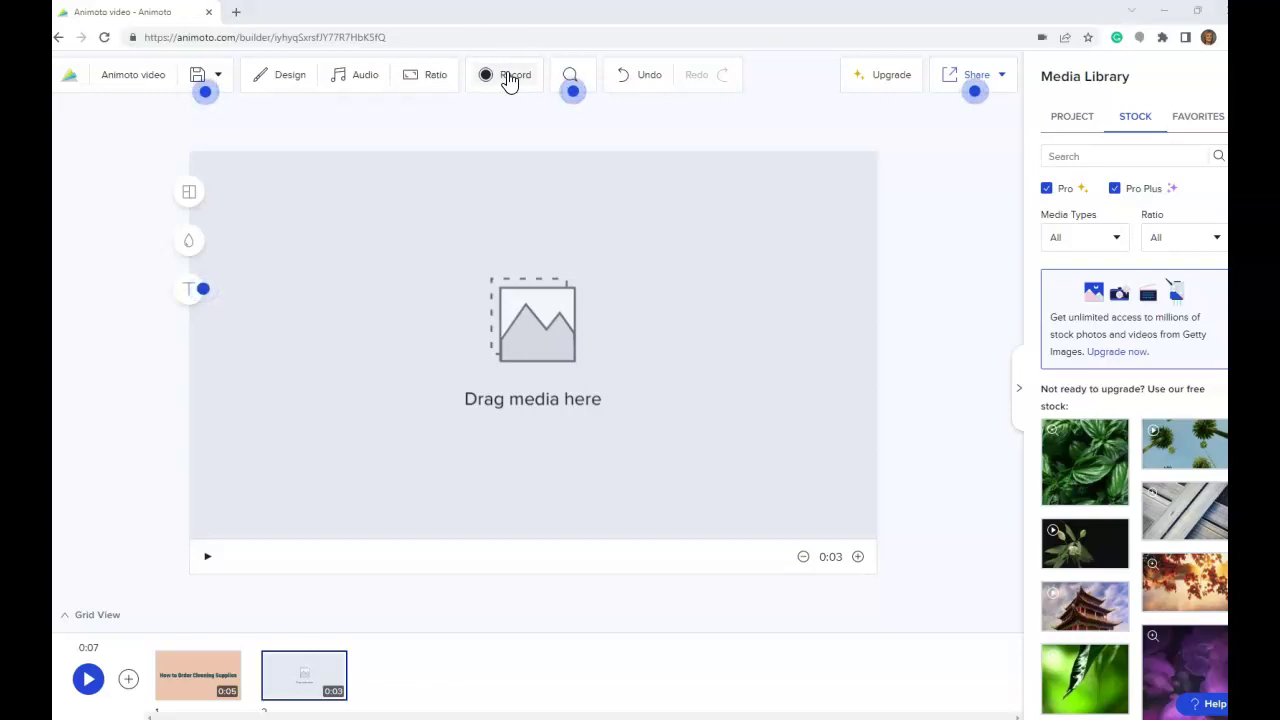
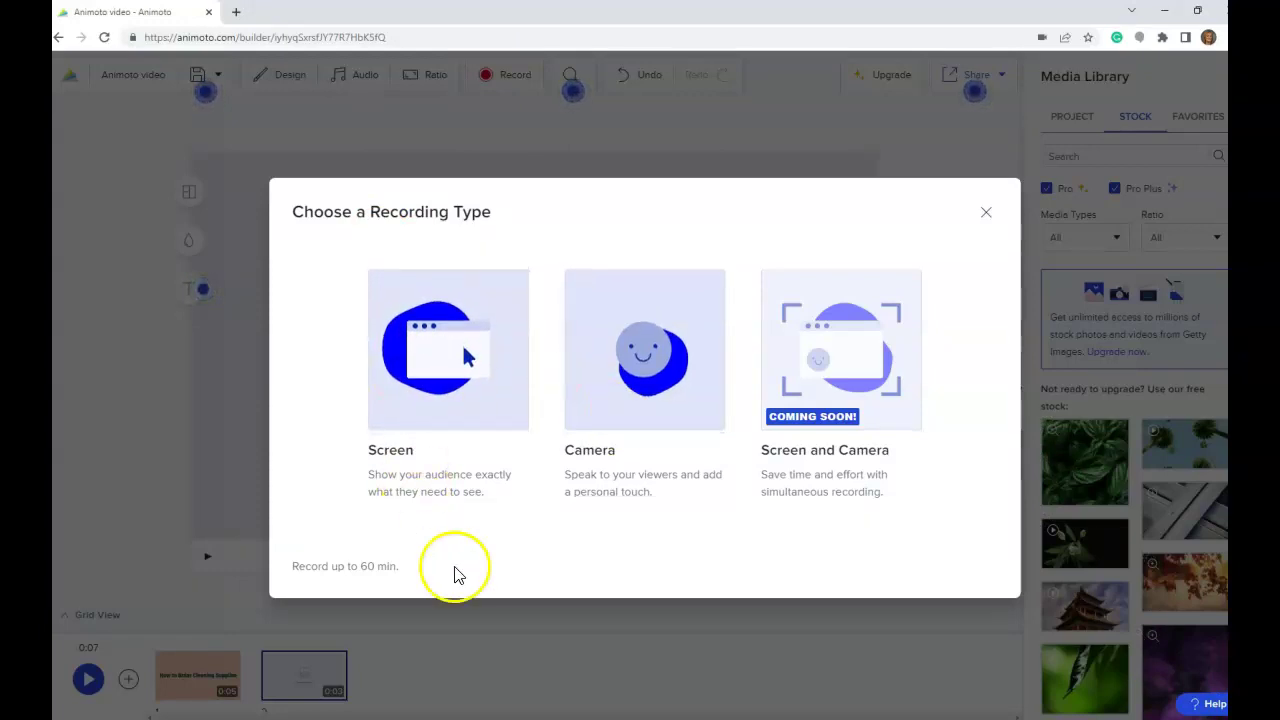
Record a camera clip about 40 seconds long that presents the handwritten supply order form, and save the recording.
left_click(606, 416)
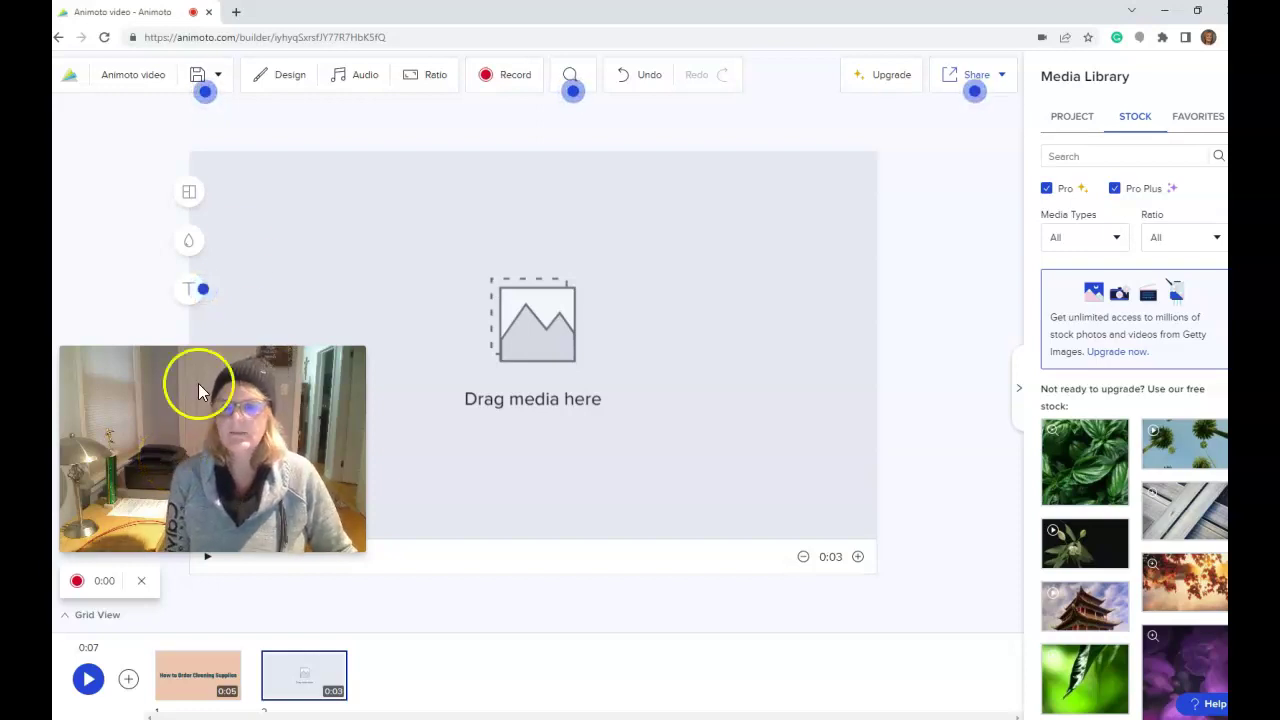
left_click(77, 583)
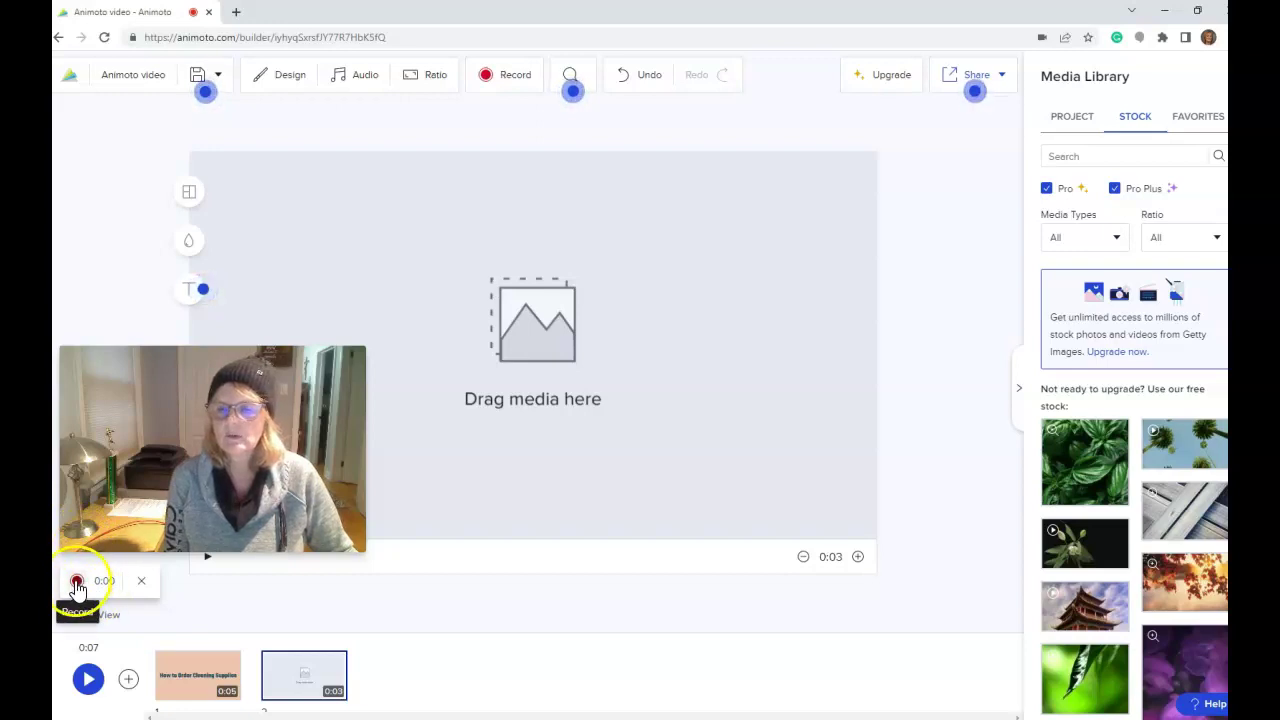
left_click(77, 585)
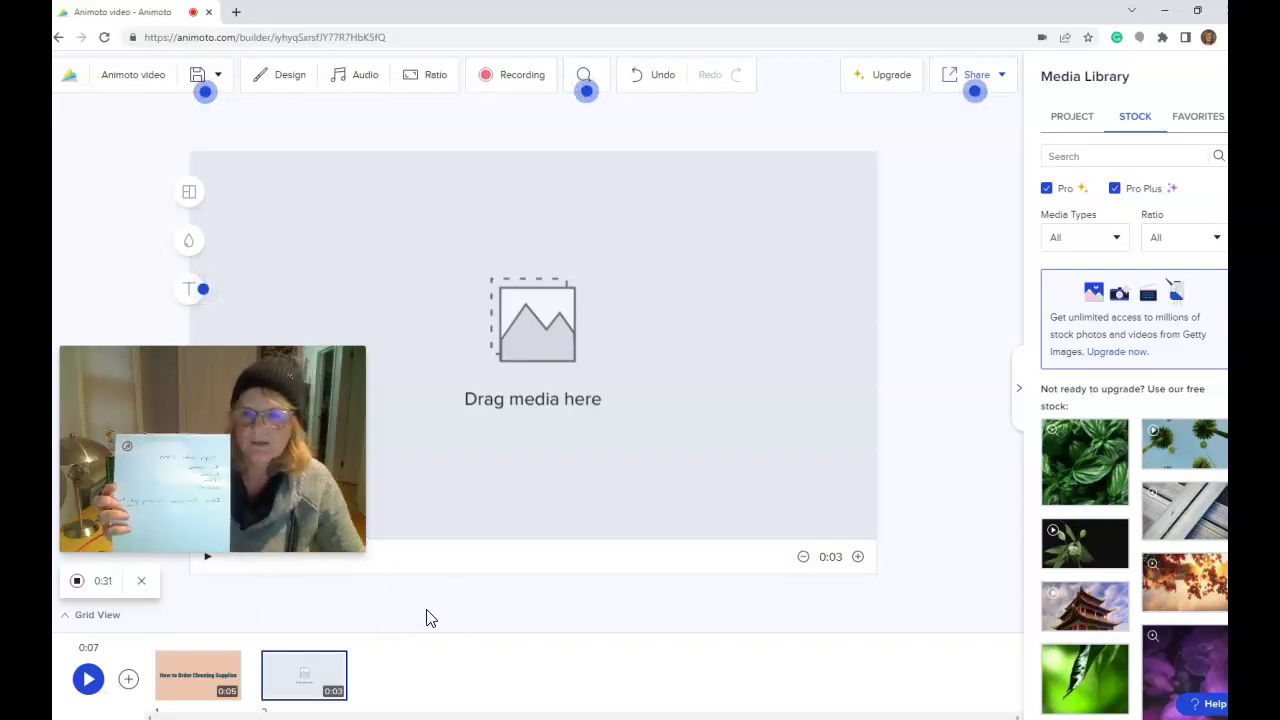
left_click(420, 615)
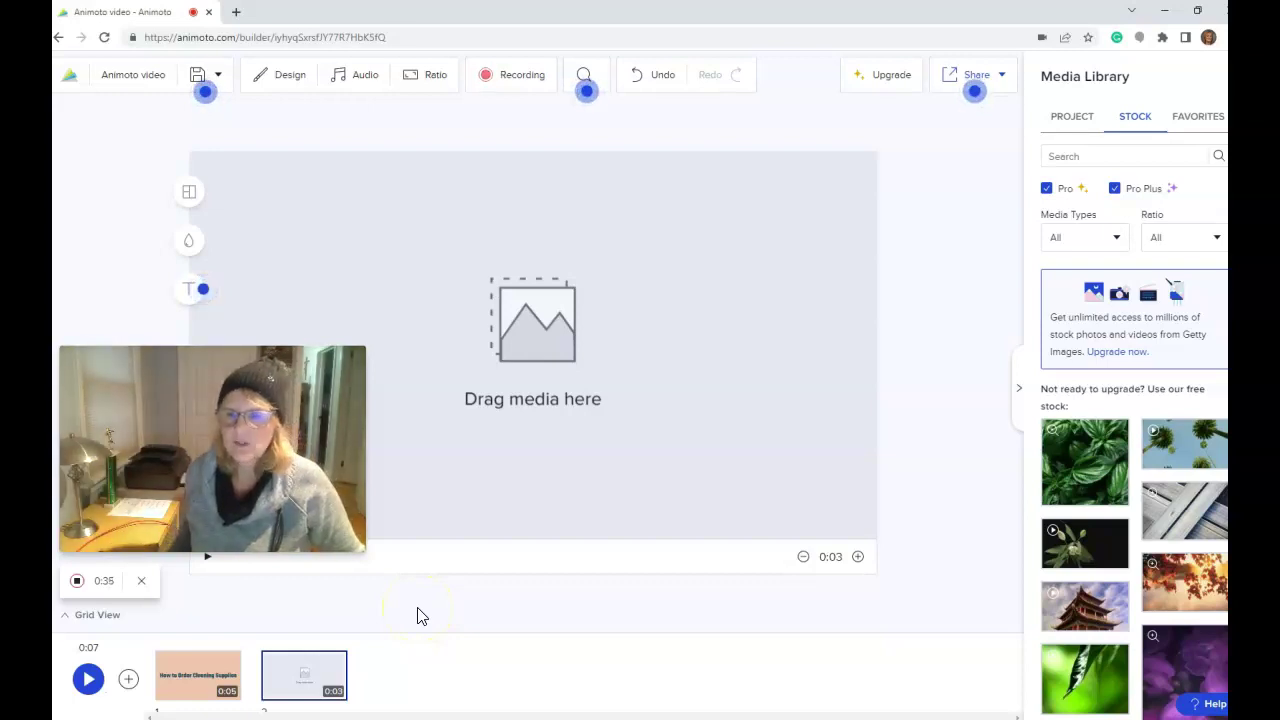
left_click(77, 583)
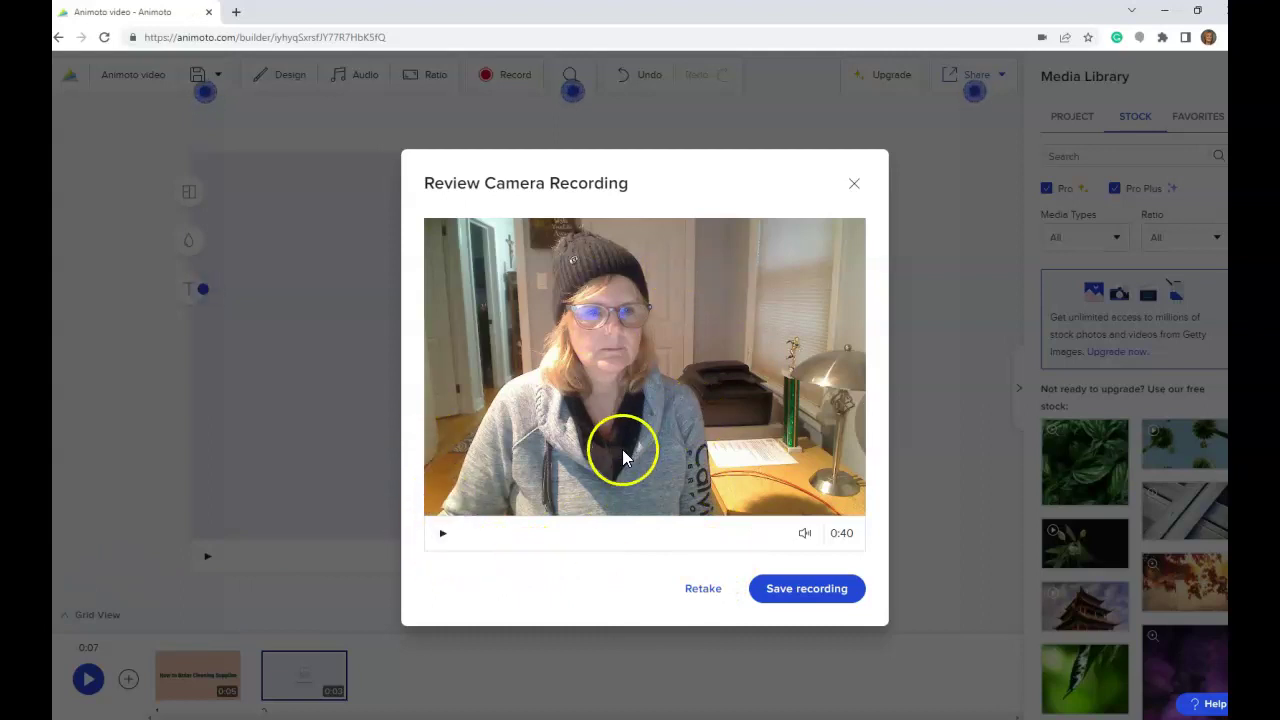
left_click(799, 590)
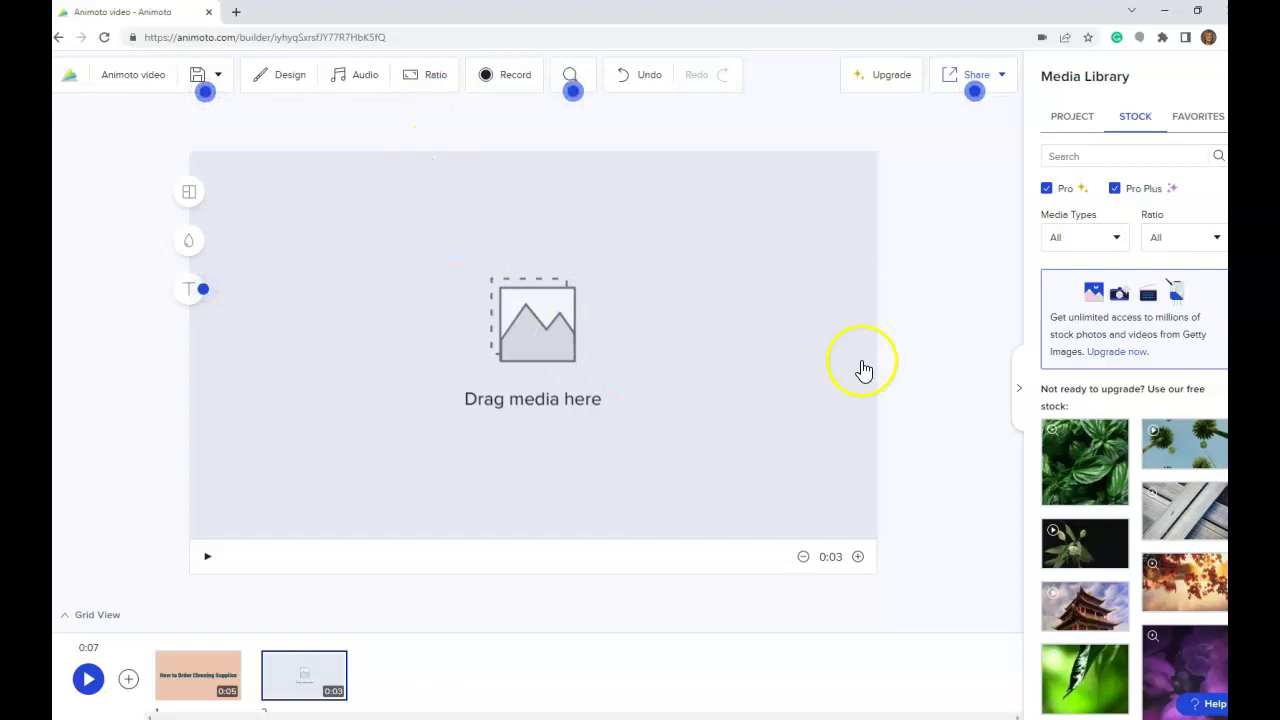
Place the saved camera recording from the project media into the empty full-frame block after the title.
left_click(1074, 118)
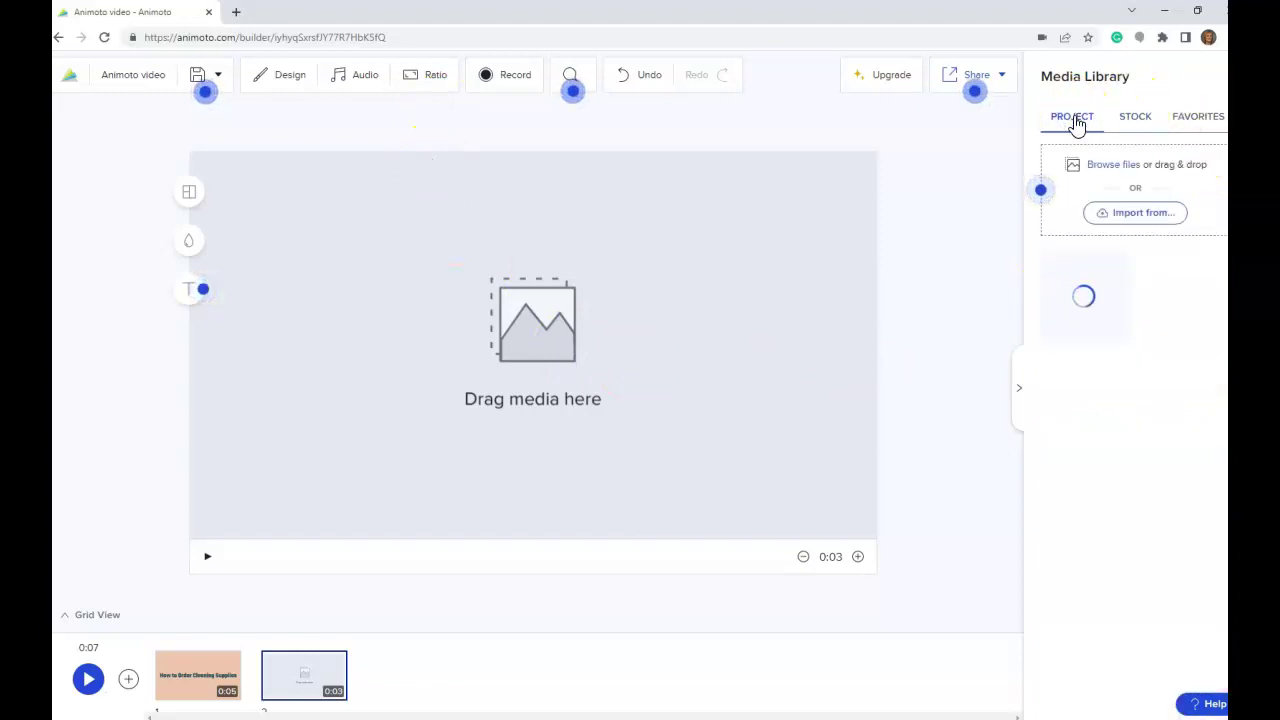
left_click(1084, 278)
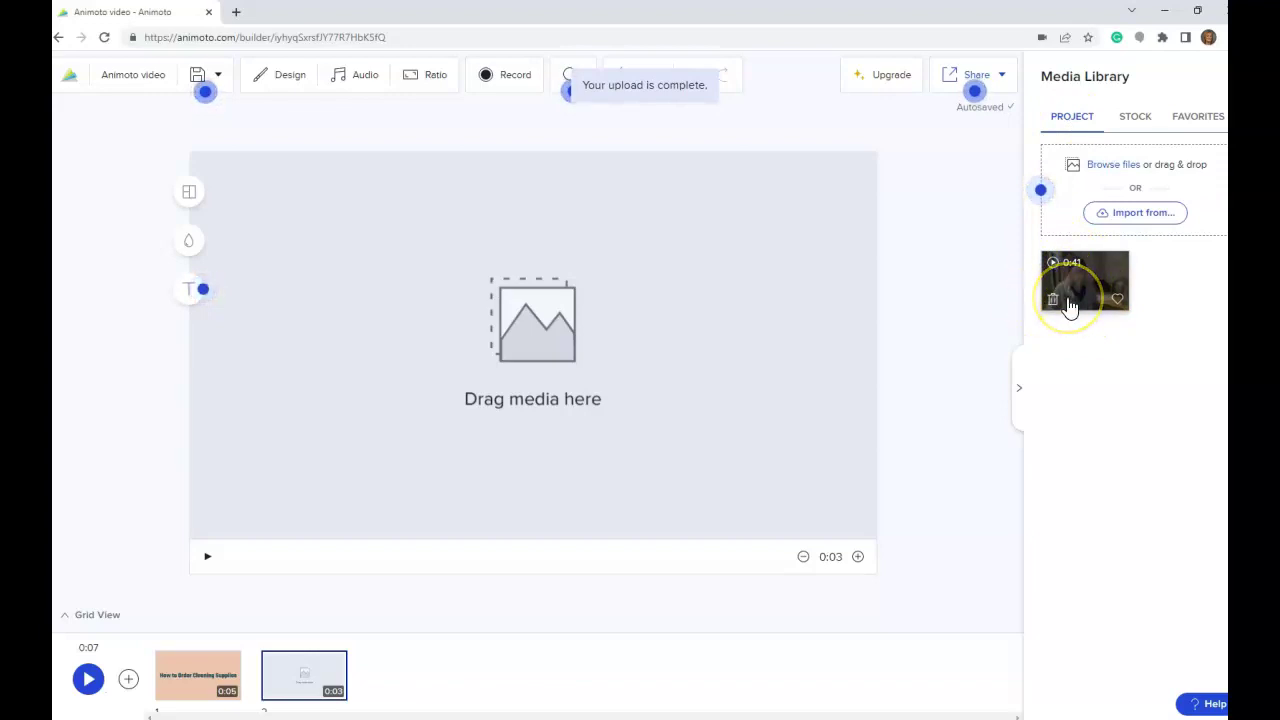
left_click(1068, 300)
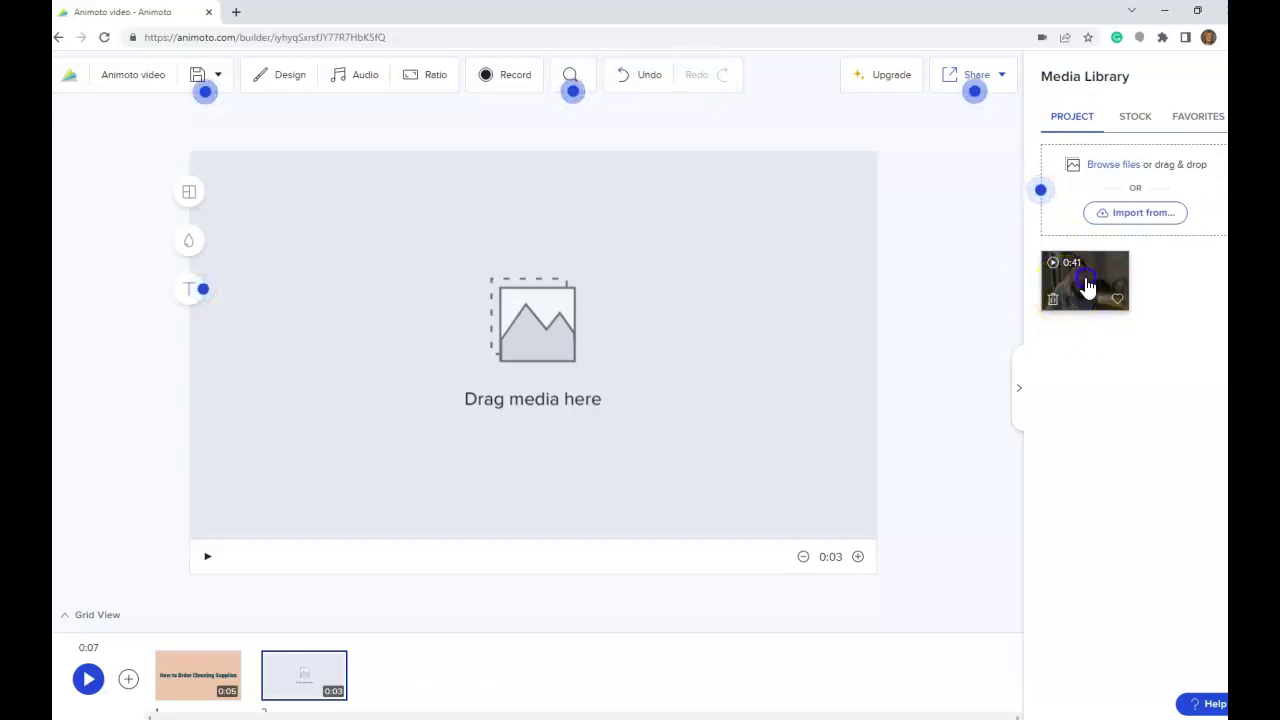
left_click_drag(1088, 287, 486, 293)
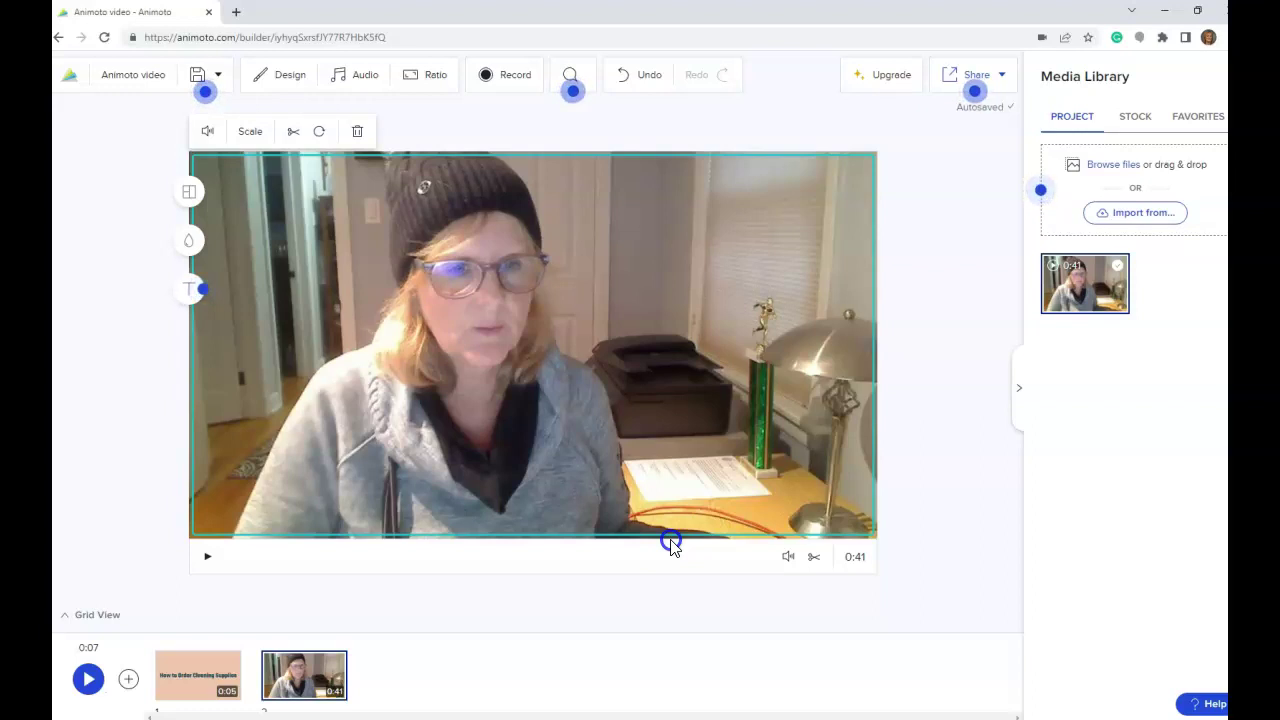
Preview the camera clip block briefly, and play the whole video from the title block onward.
left_click(207, 558)
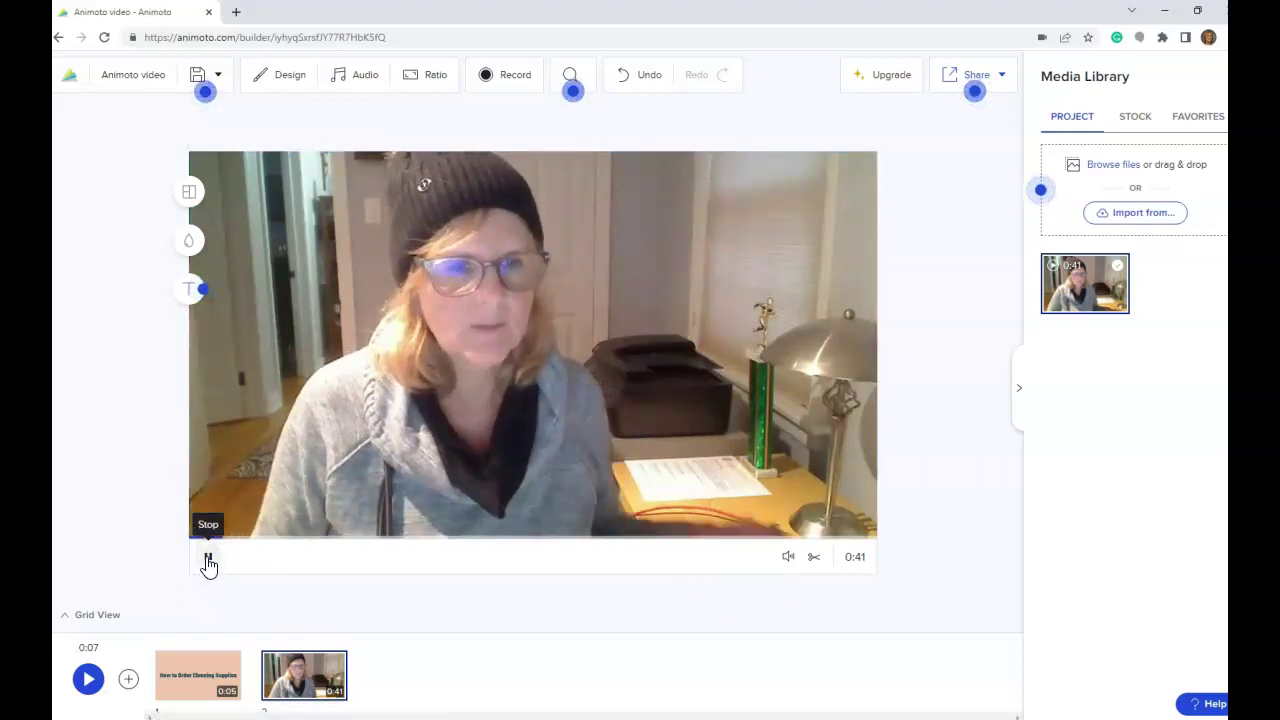
left_click(208, 558)
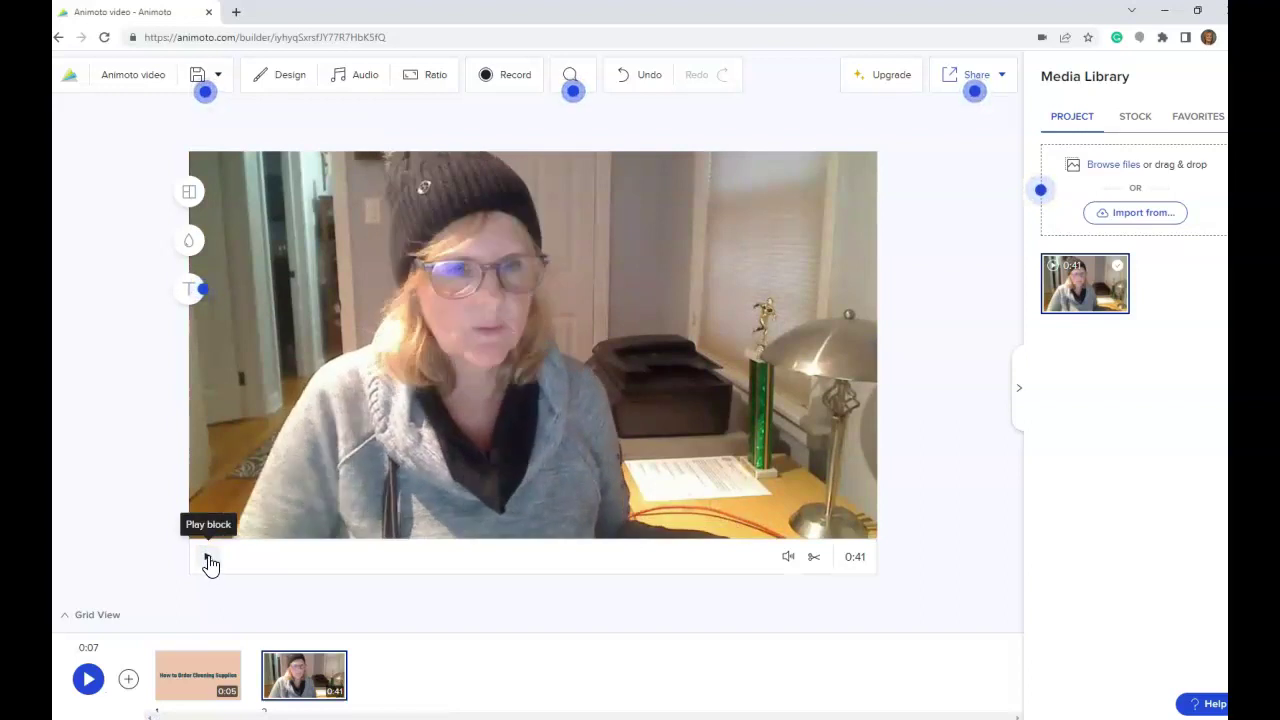
left_click(217, 556)
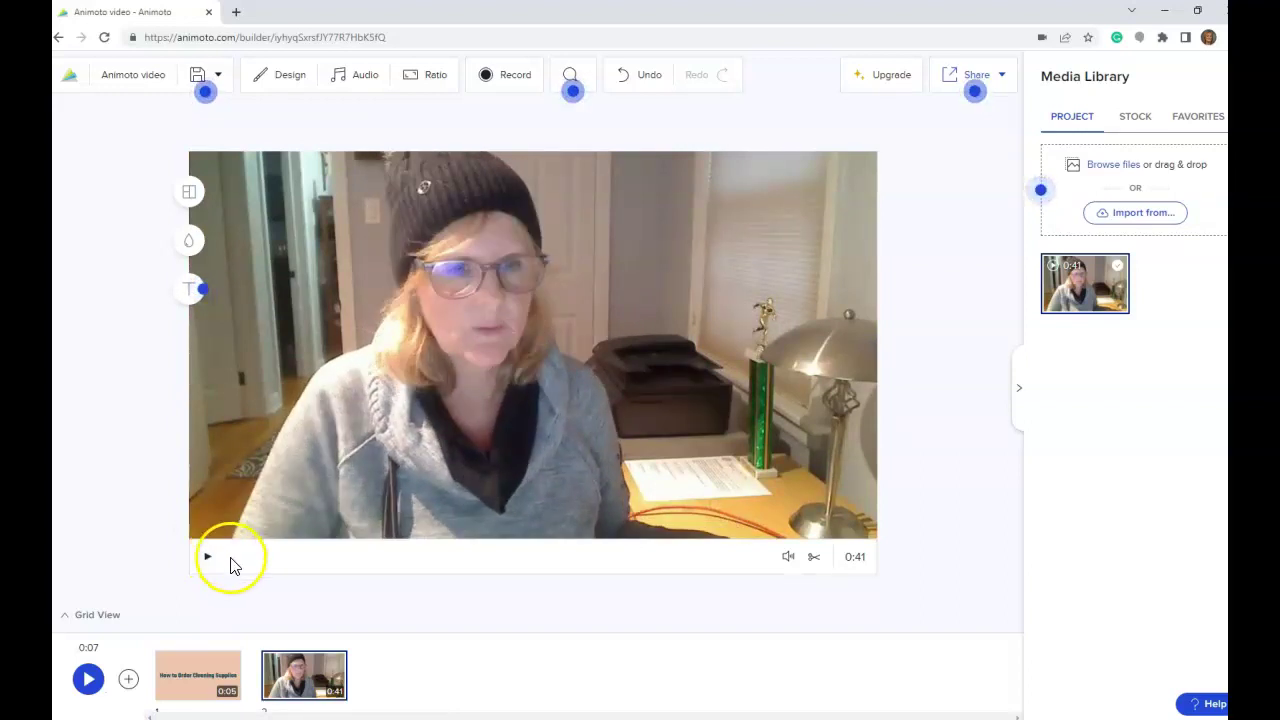
left_click(90, 680)
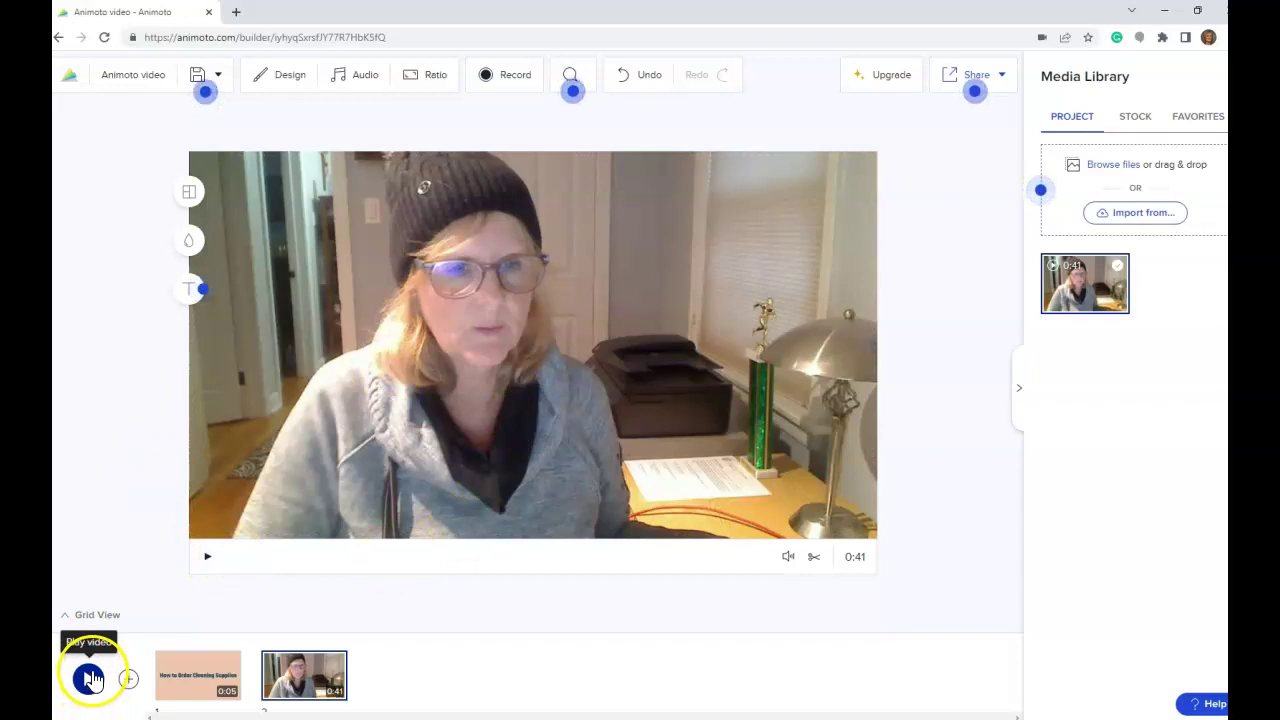
left_click(90, 680)
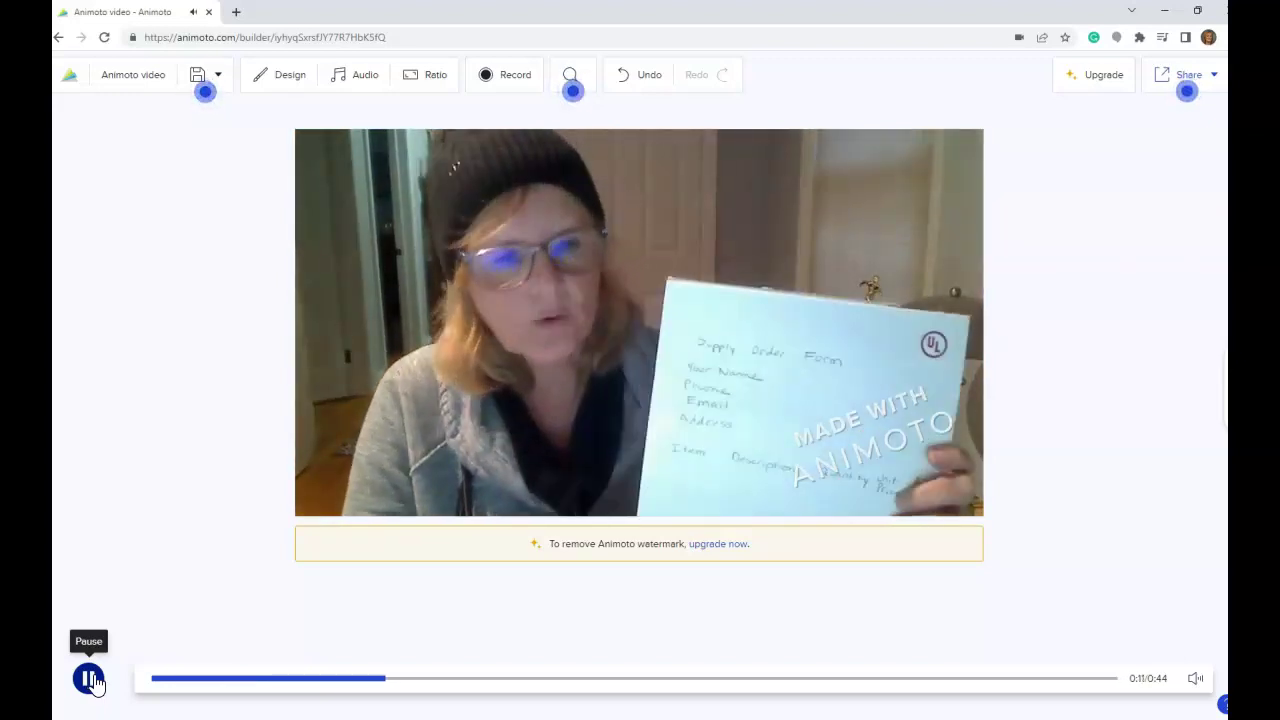
left_click(90, 679)
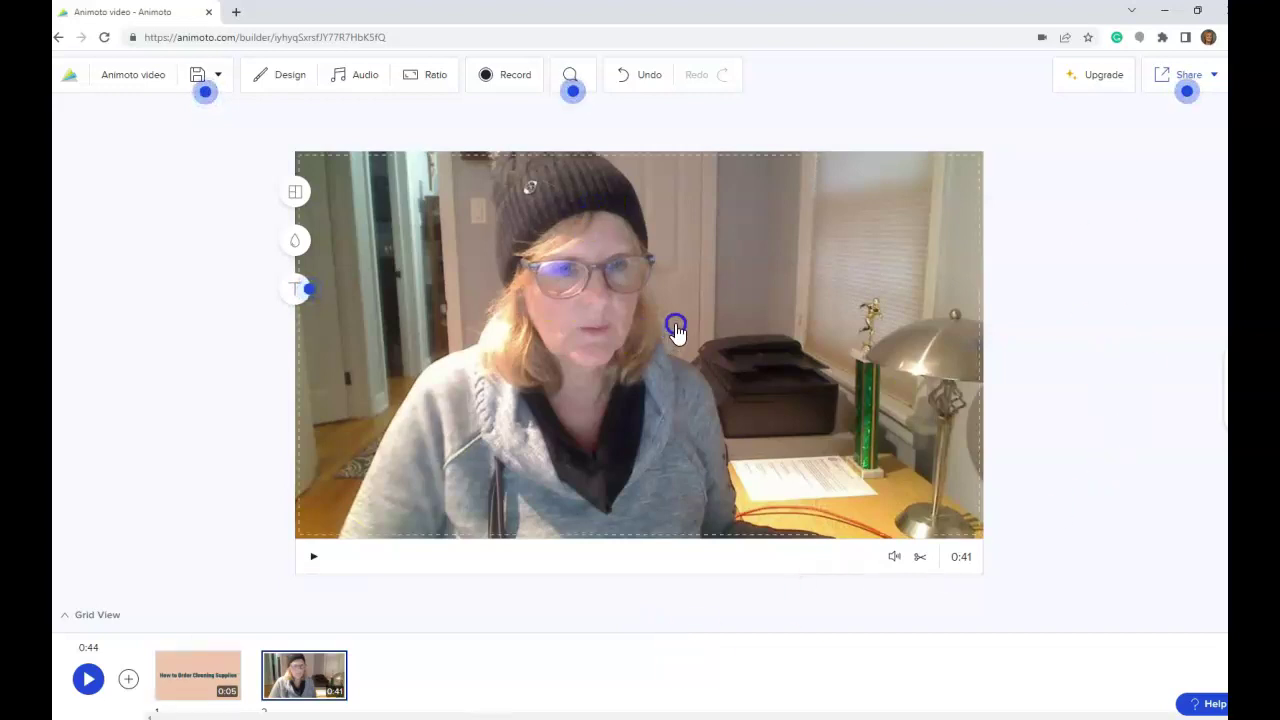
Delete the camera clip block and add a new full-frame single-media block after the title block.
left_click(832, 245)
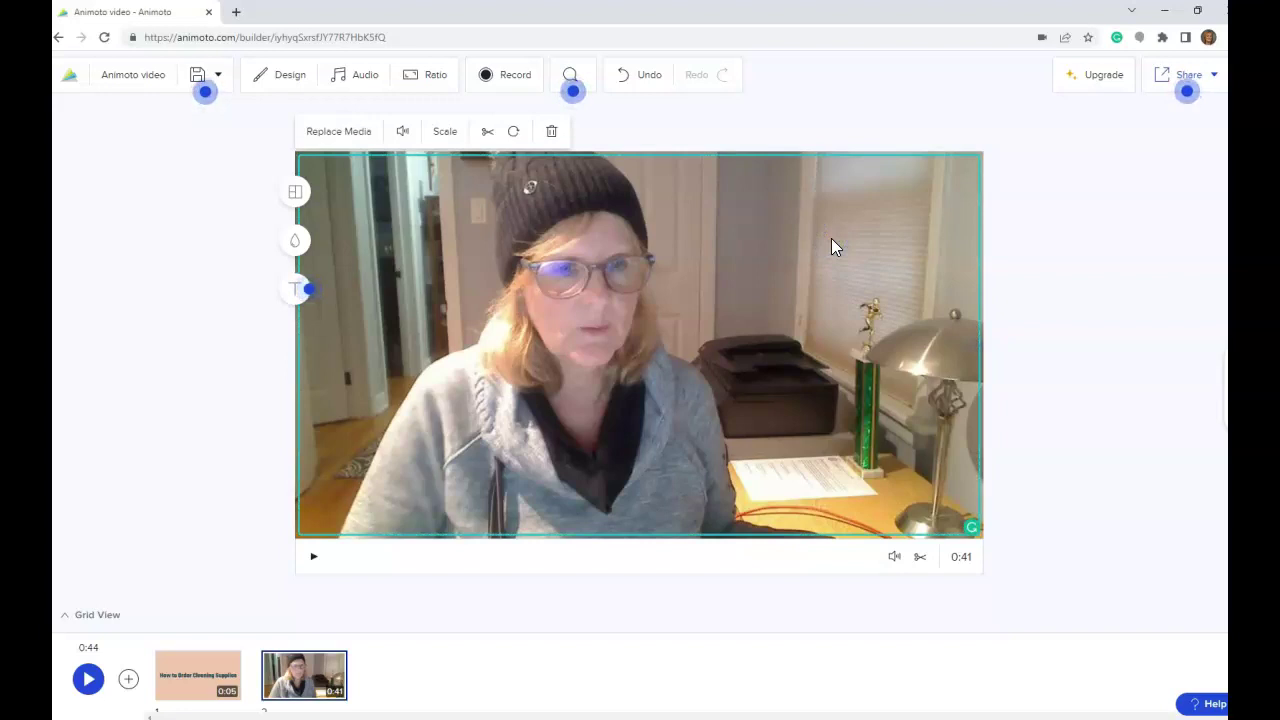
mouse_move(310, 680)
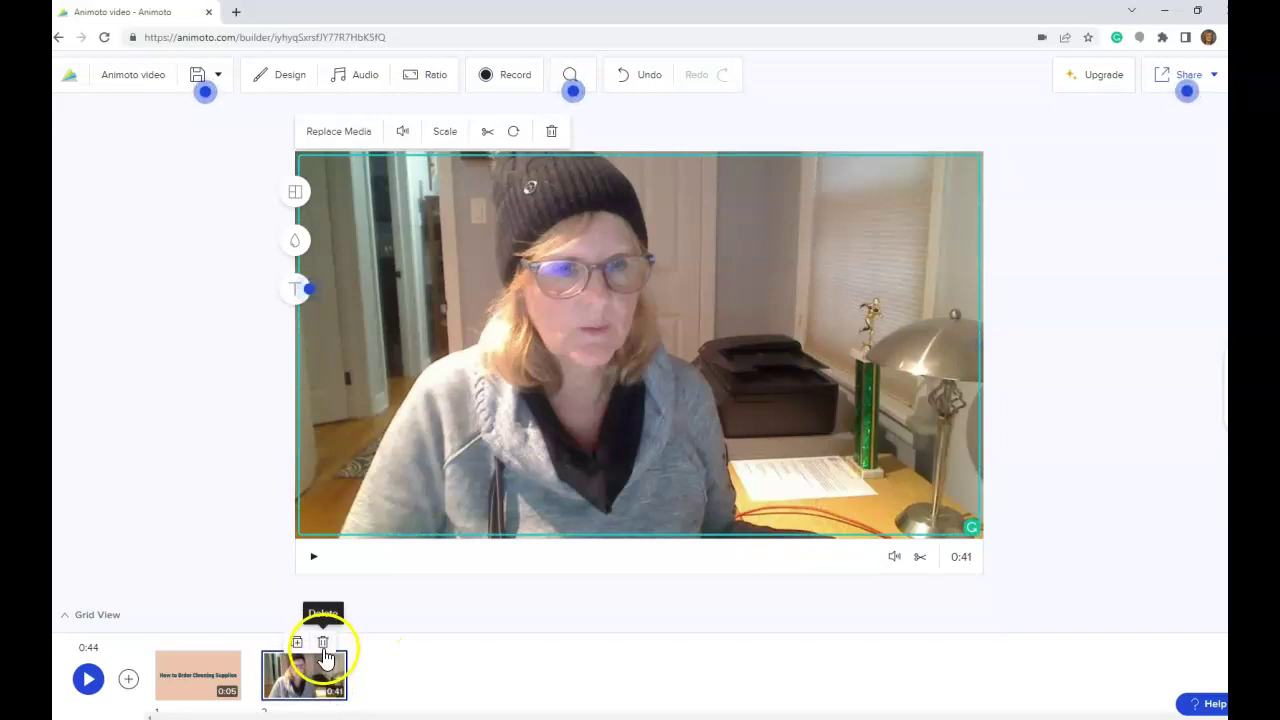
left_click(323, 645)
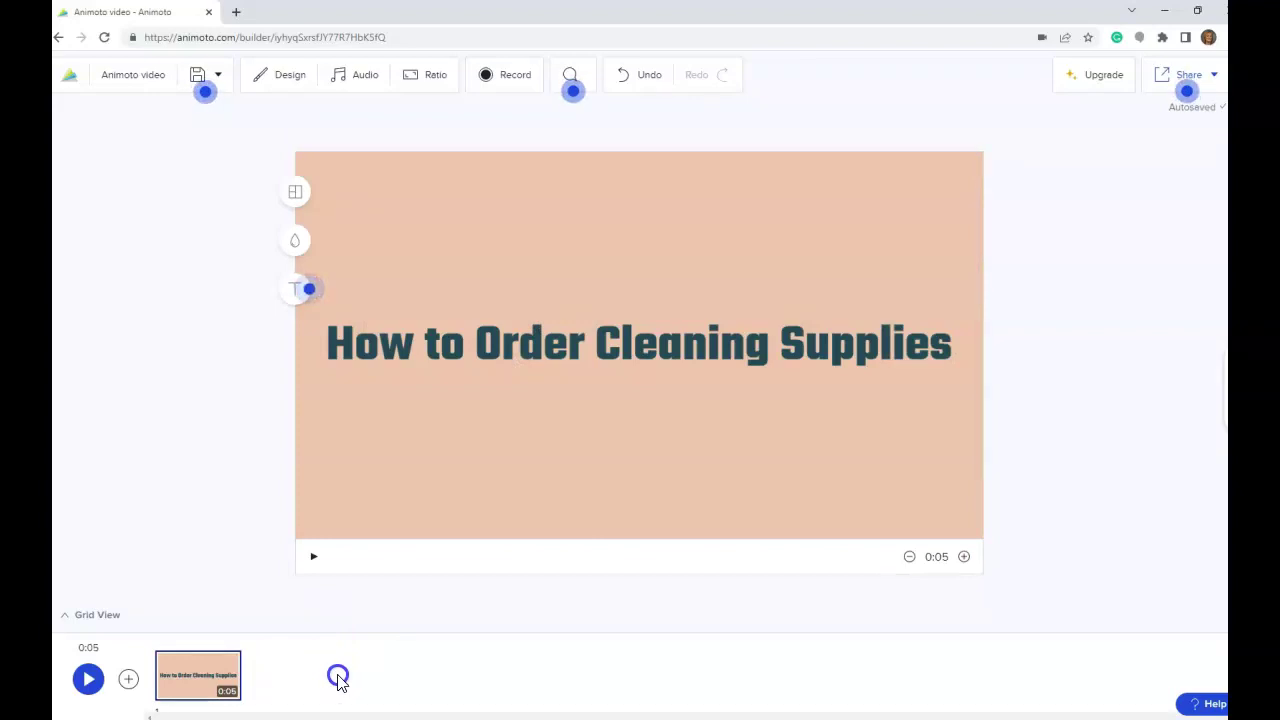
left_click(129, 680)
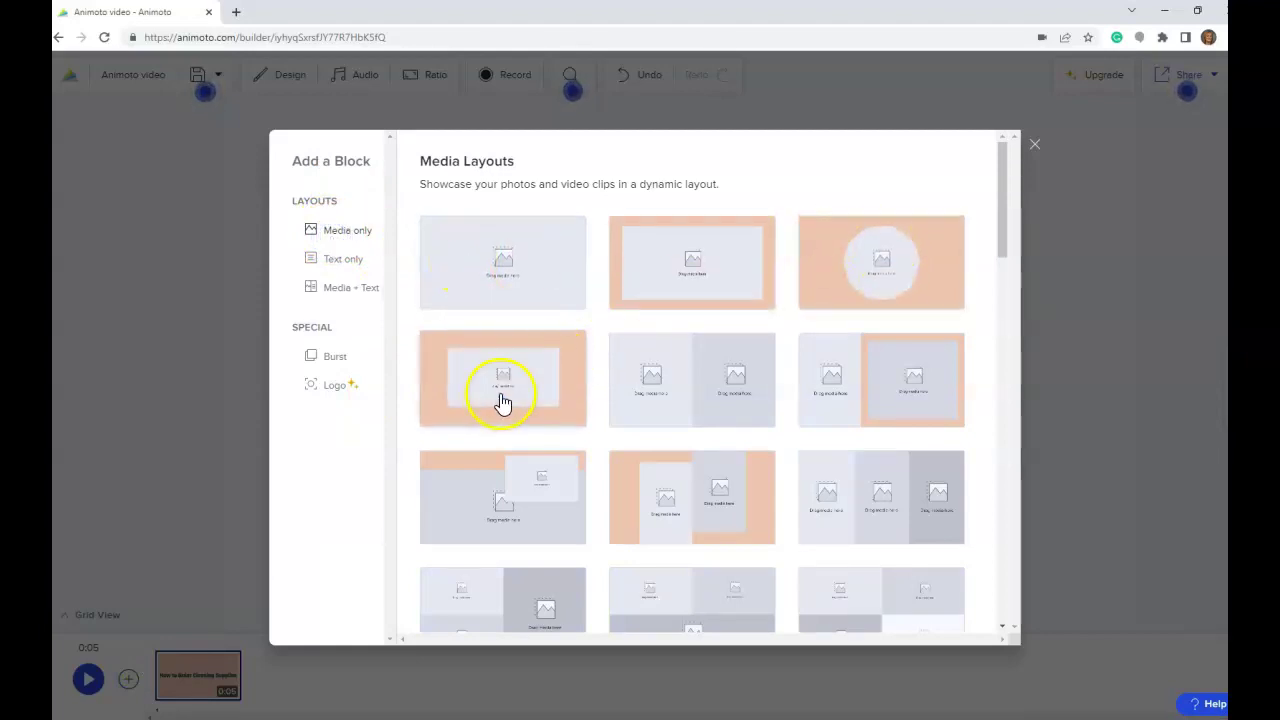
left_click(461, 257)
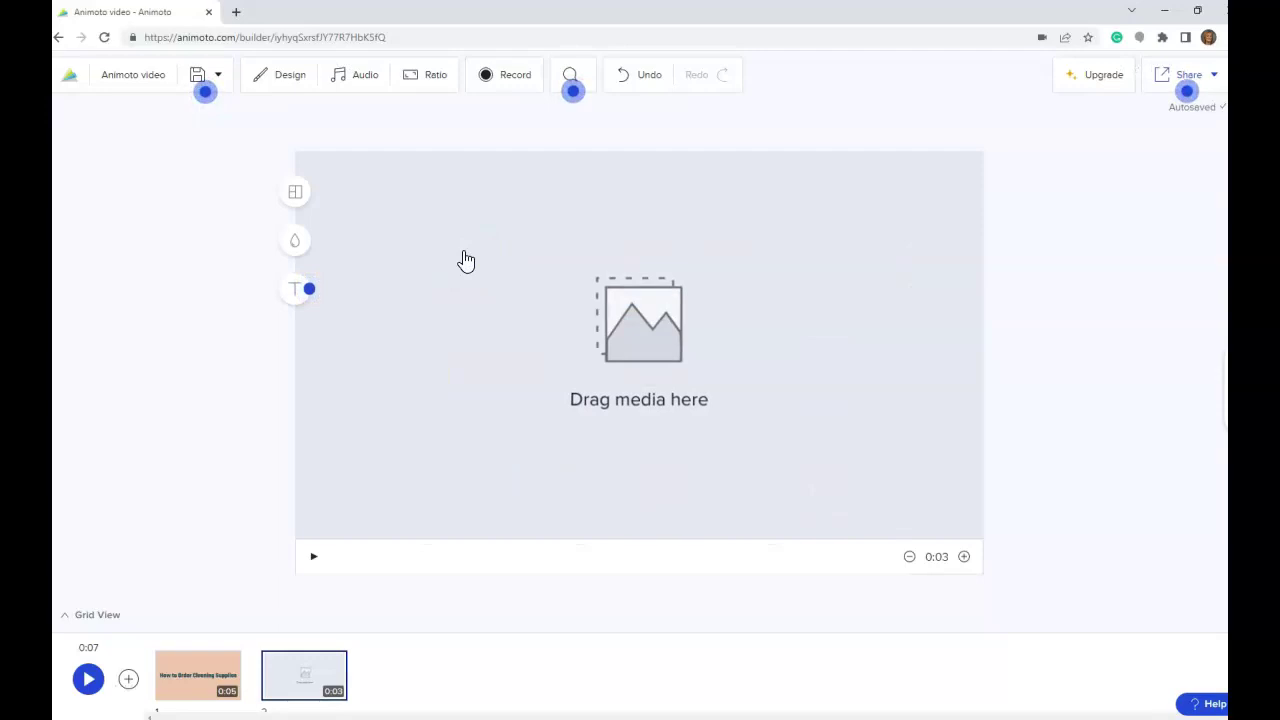
Set up a new recording of the Screen type for the empty media block.
left_click(500, 86)
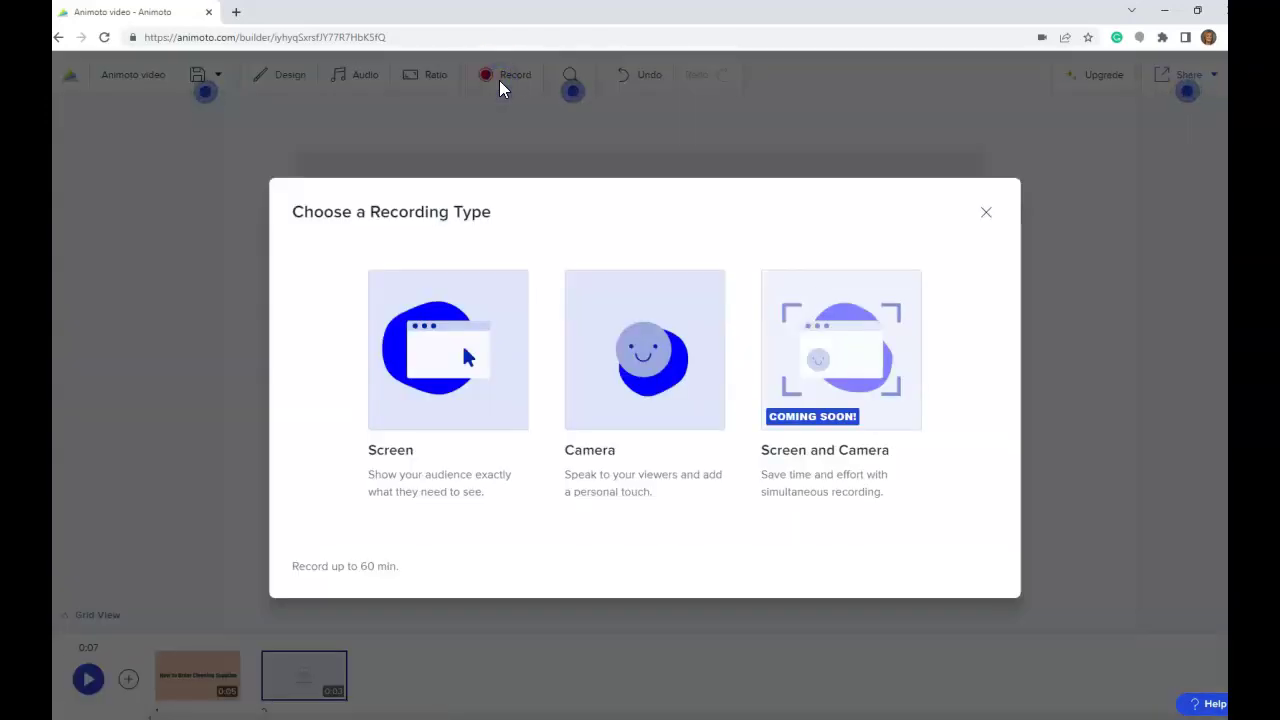
left_click(438, 425)
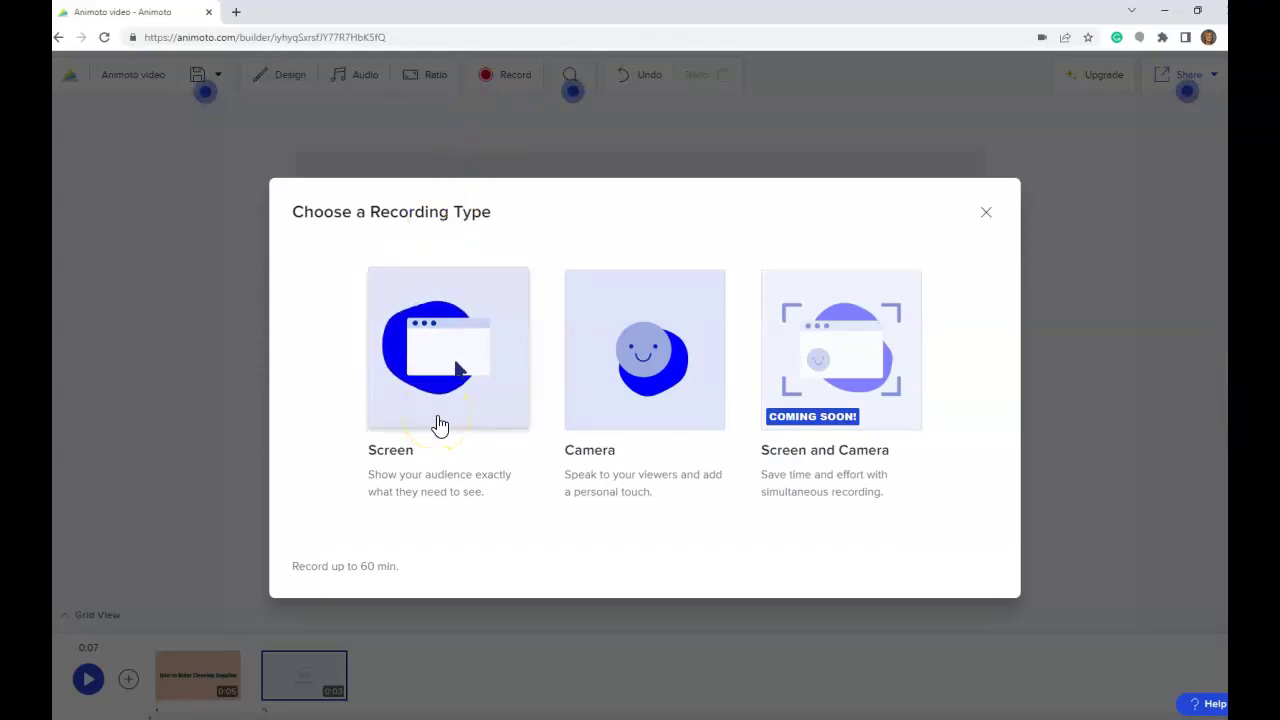
left_click(440, 426)
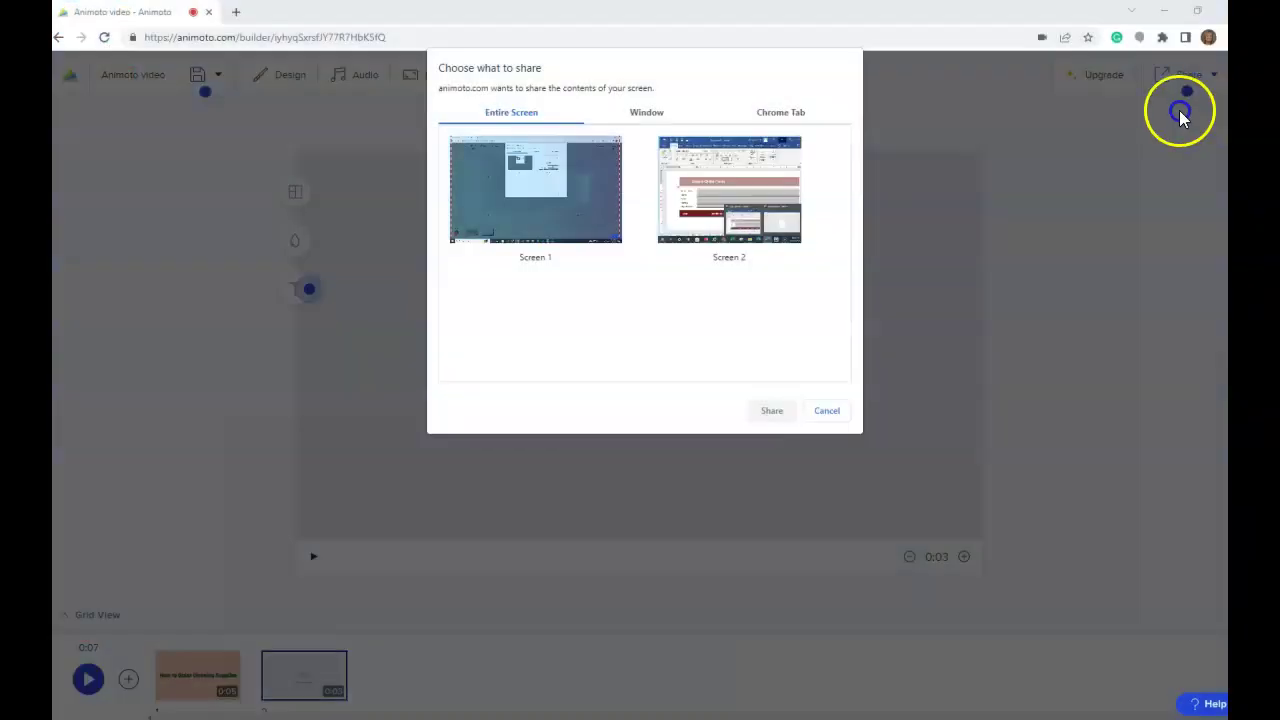
Compare the entire-screen, window and Chrome-tab sources, and share the "Document2 - Word" window for the recording.
left_click(407, 472)
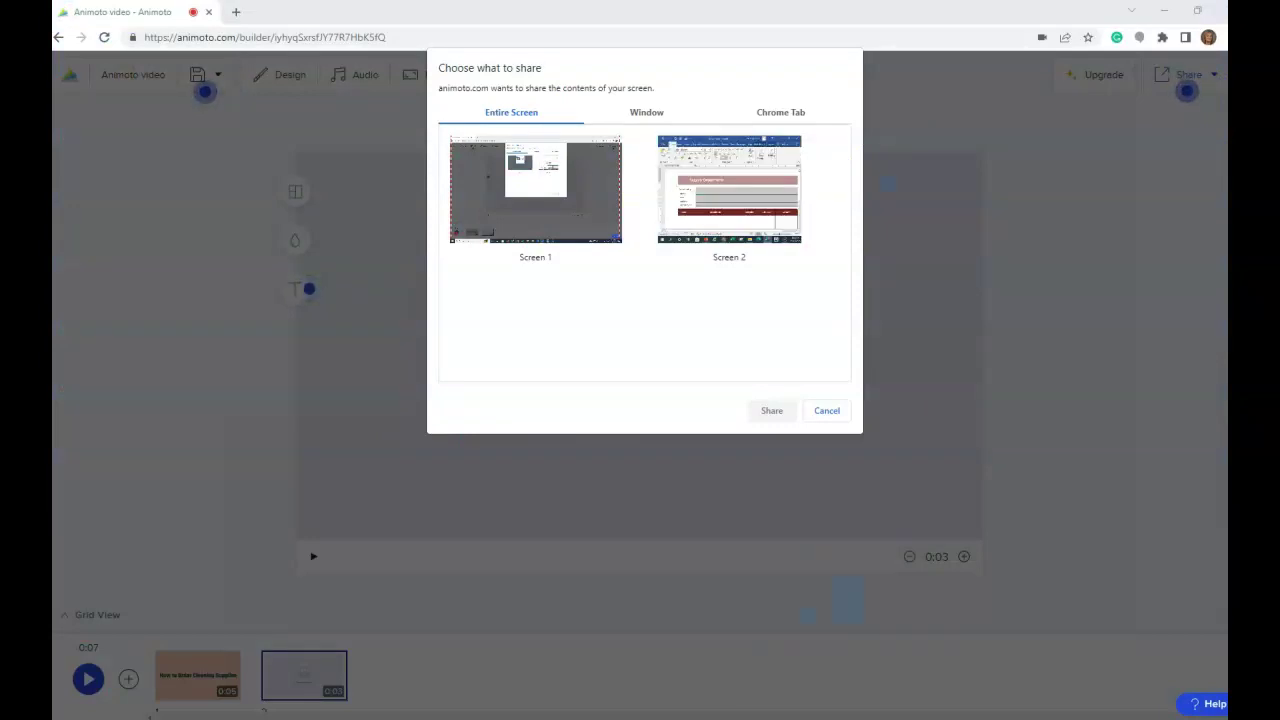
left_click(646, 112)
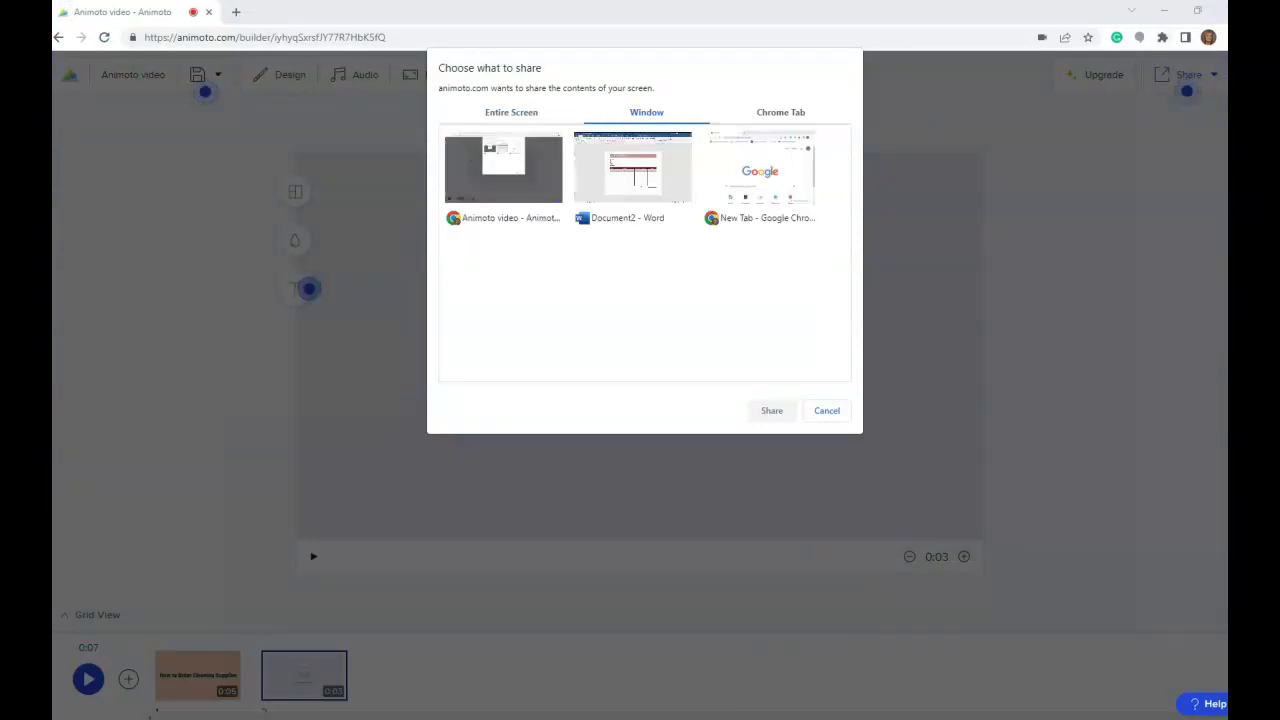
left_click(516, 115)
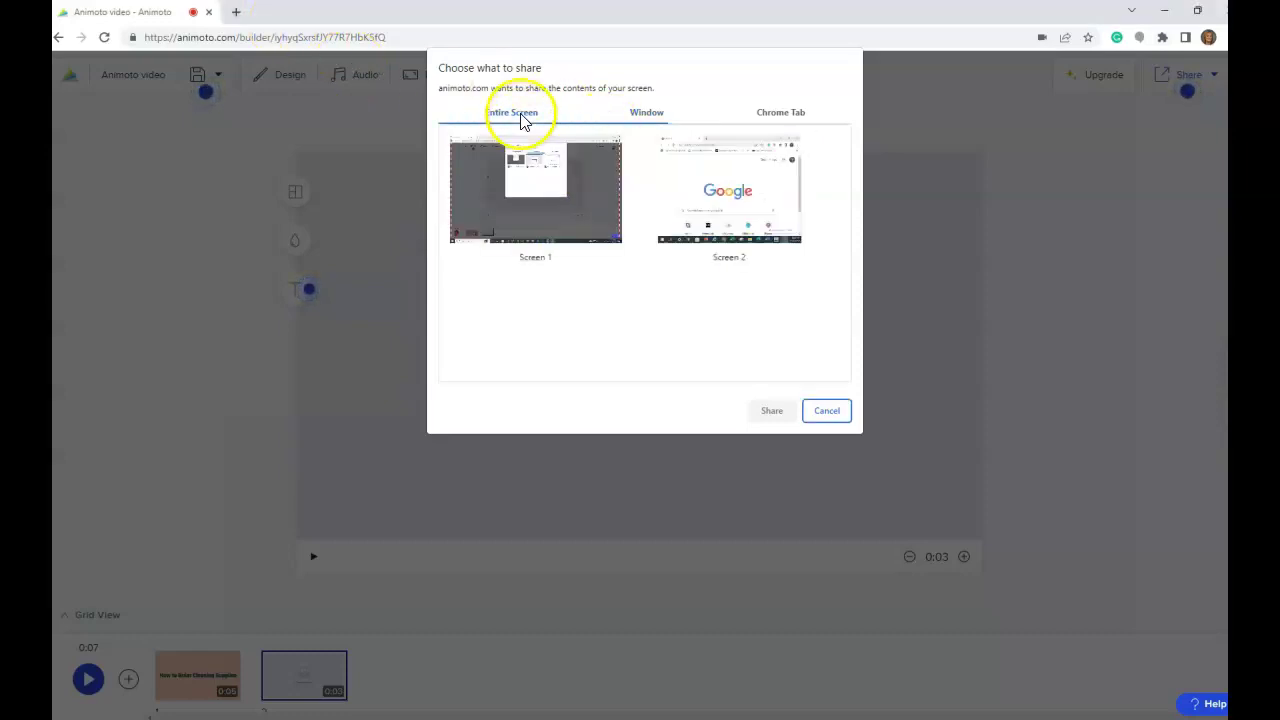
left_click(635, 113)
left_click(769, 114)
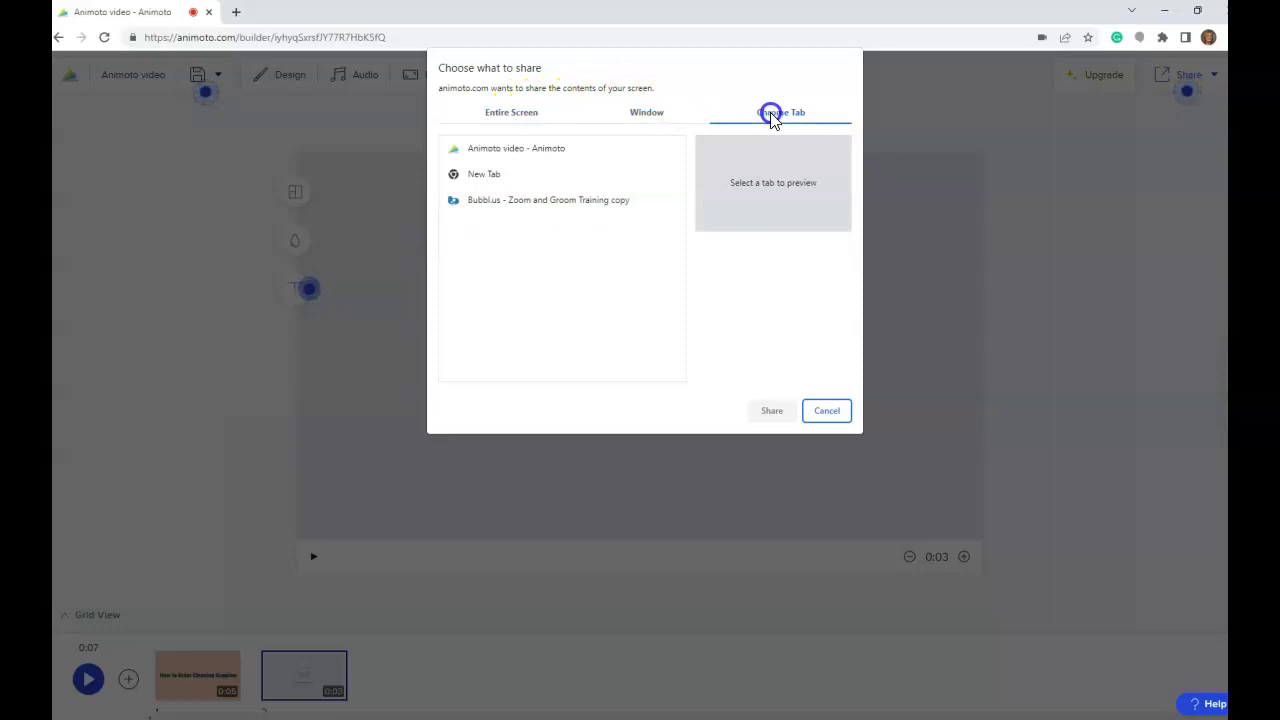
left_click(635, 114)
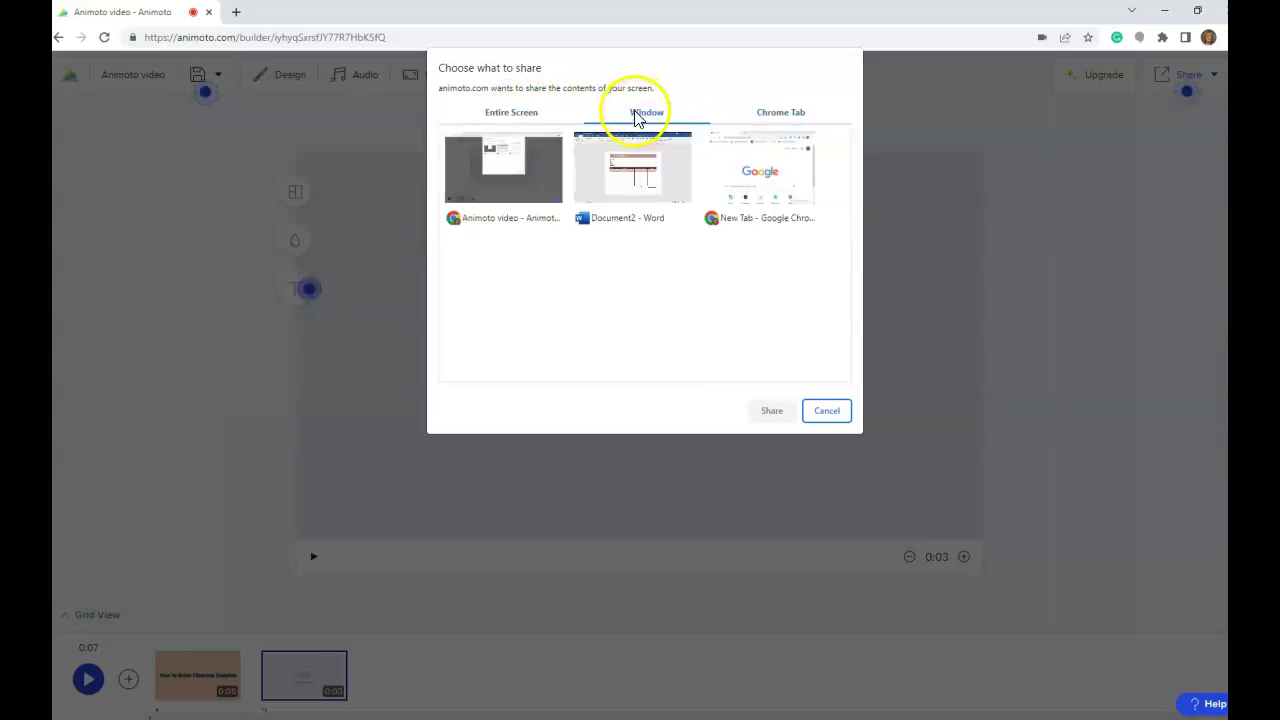
left_click(672, 186)
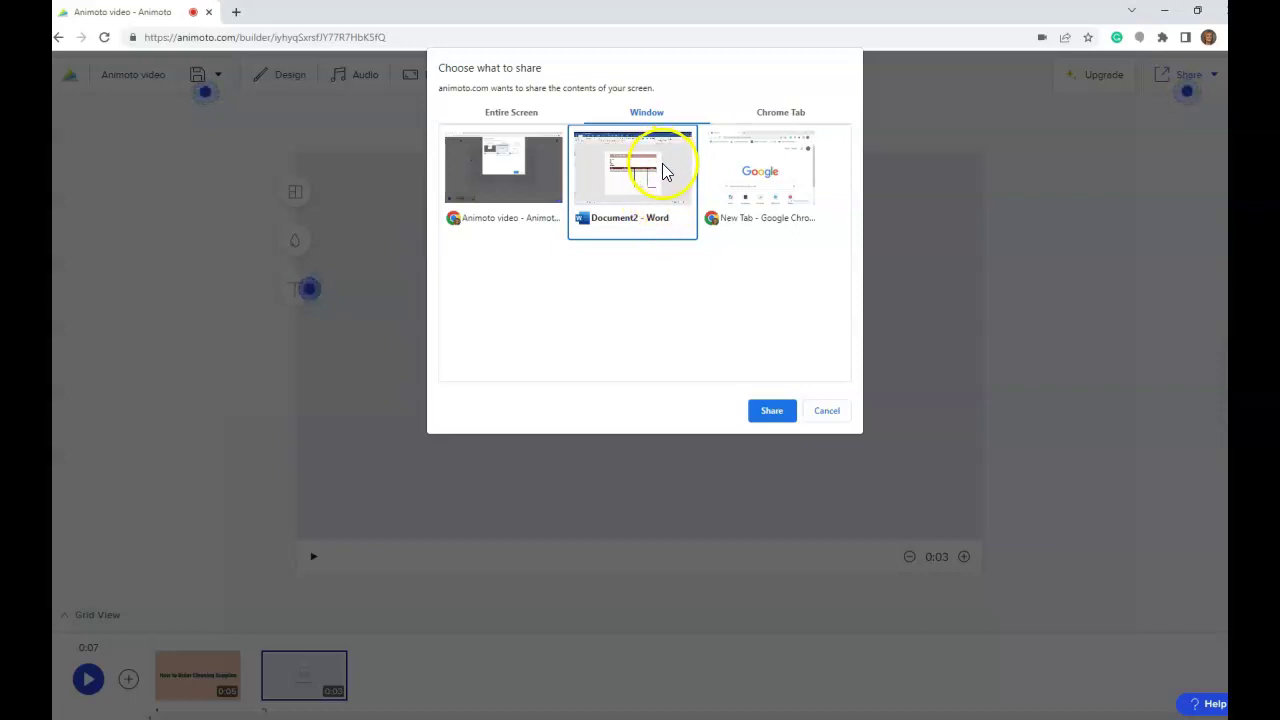
left_click(772, 411)
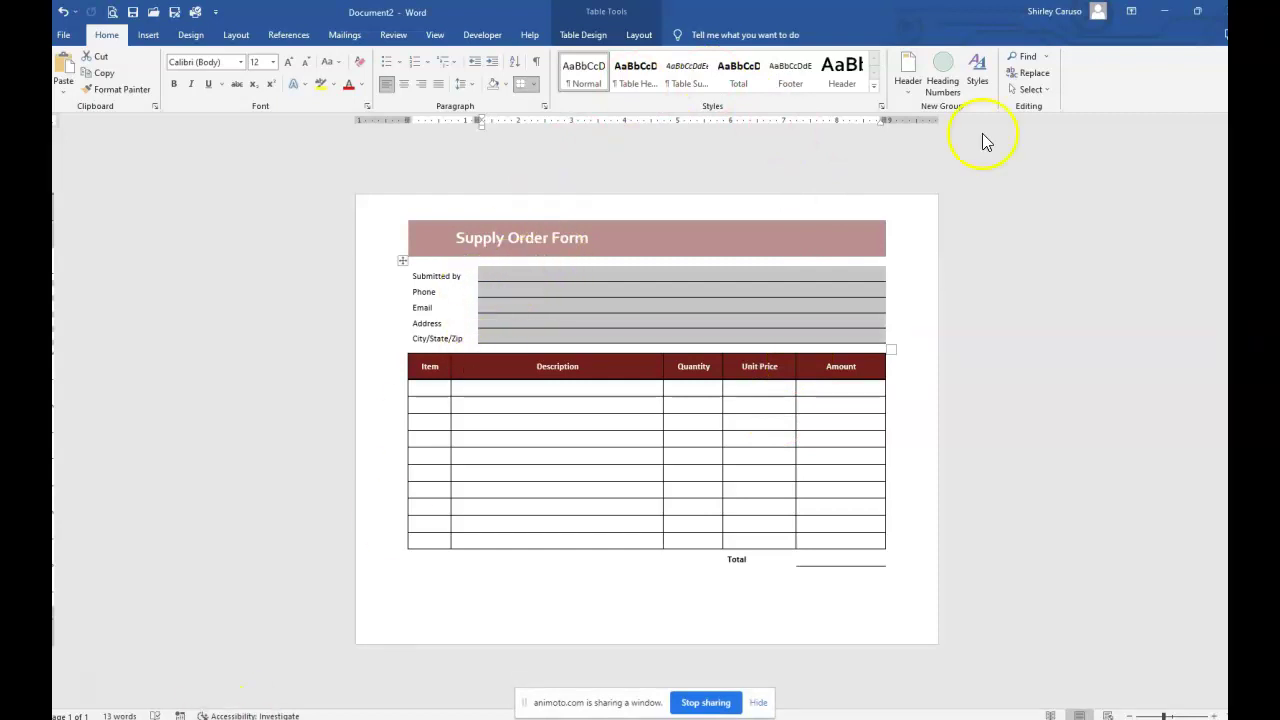
Restore the shared Word window to its smaller floating size and move it closer to the Animoto recording controls.
left_click(85, 693)
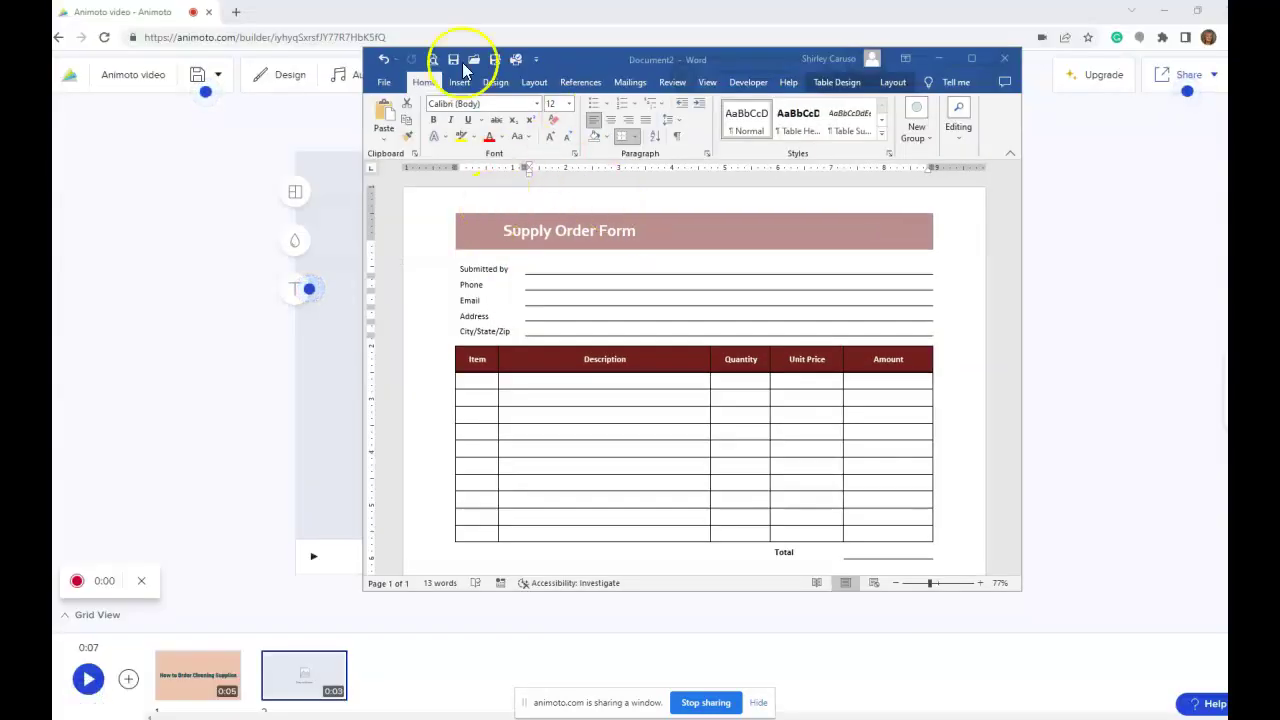
left_click(971, 58)
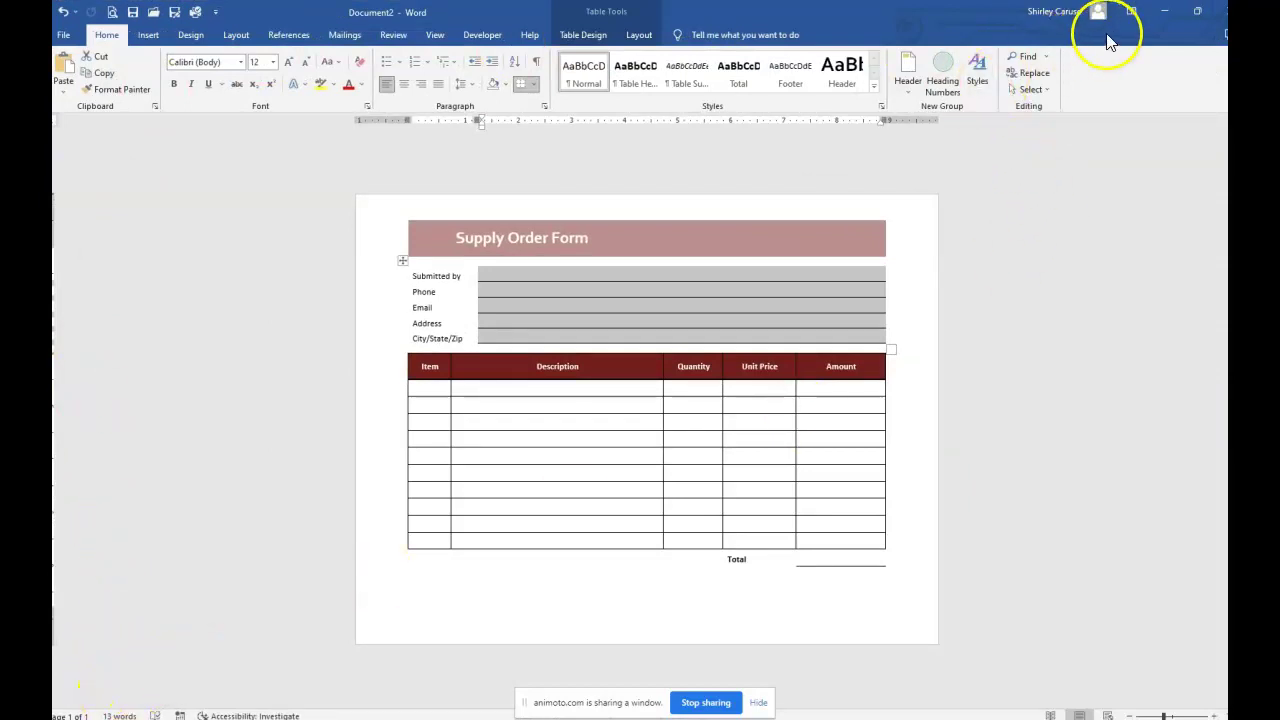
left_click(1199, 12)
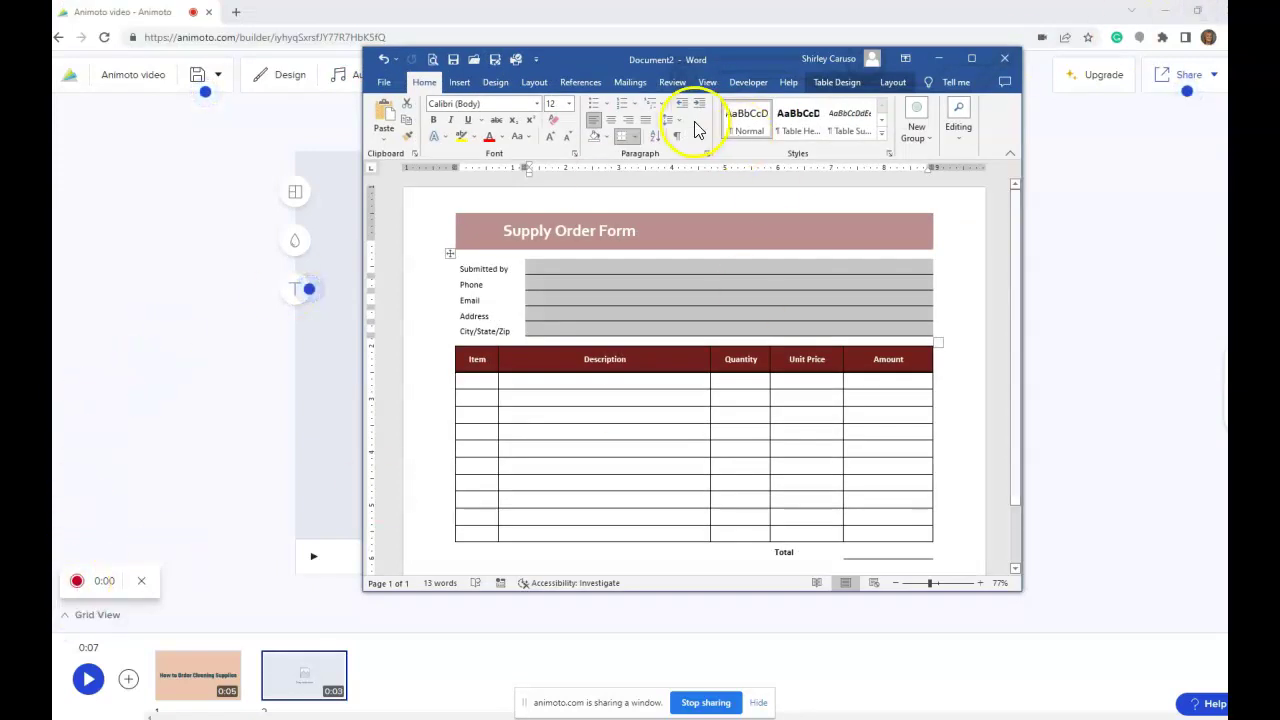
left_click_drag(745, 62, 683, 63)
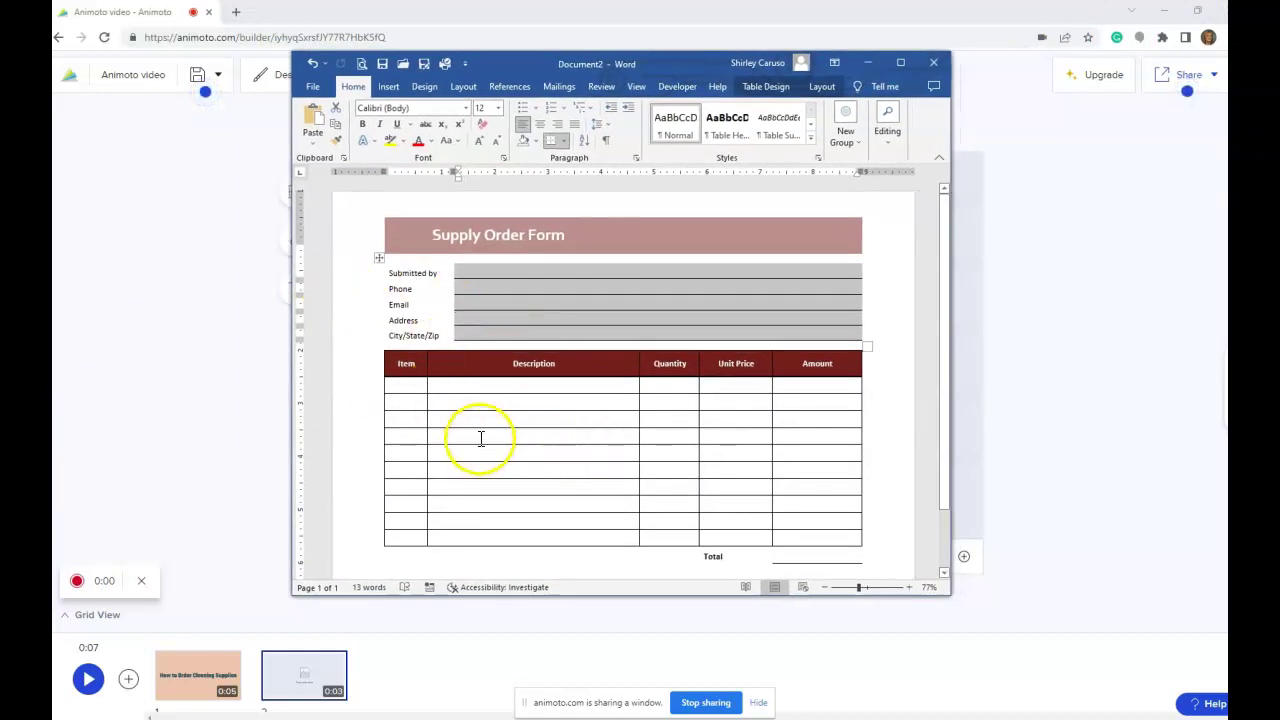
Record the demonstration of the Word supply order form, stop the capture and save the recording.
left_click(82, 585)
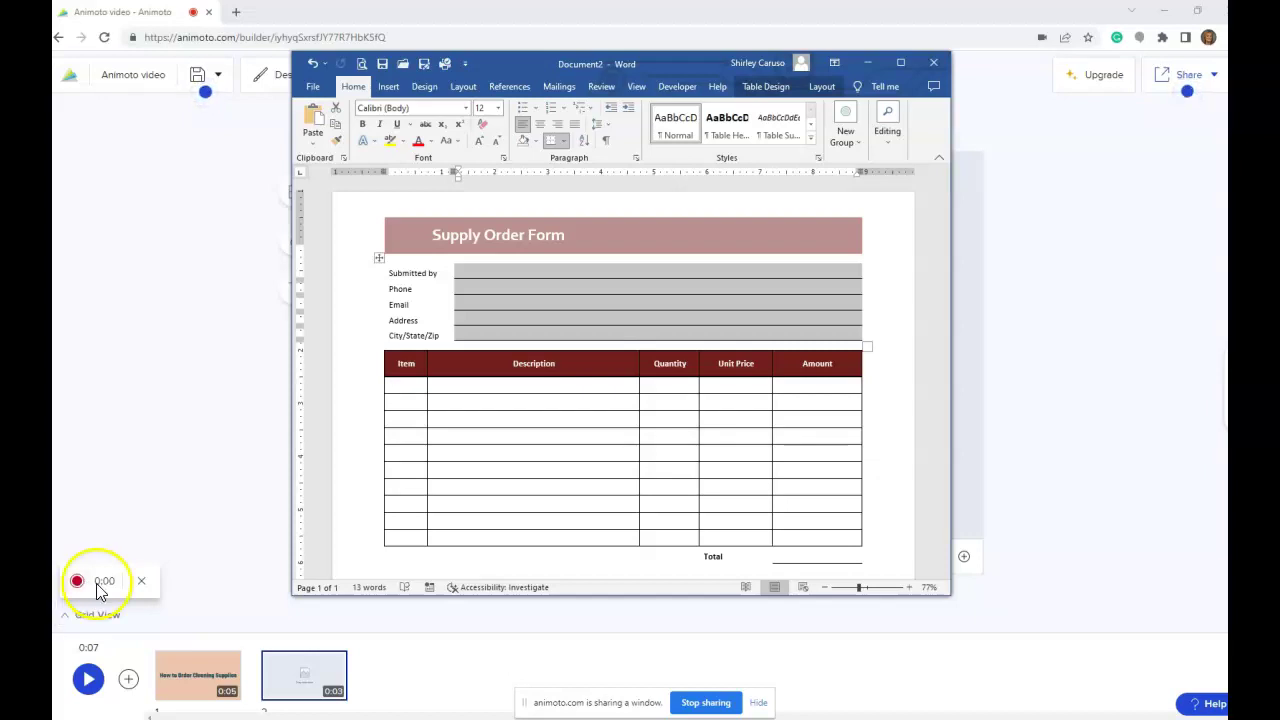
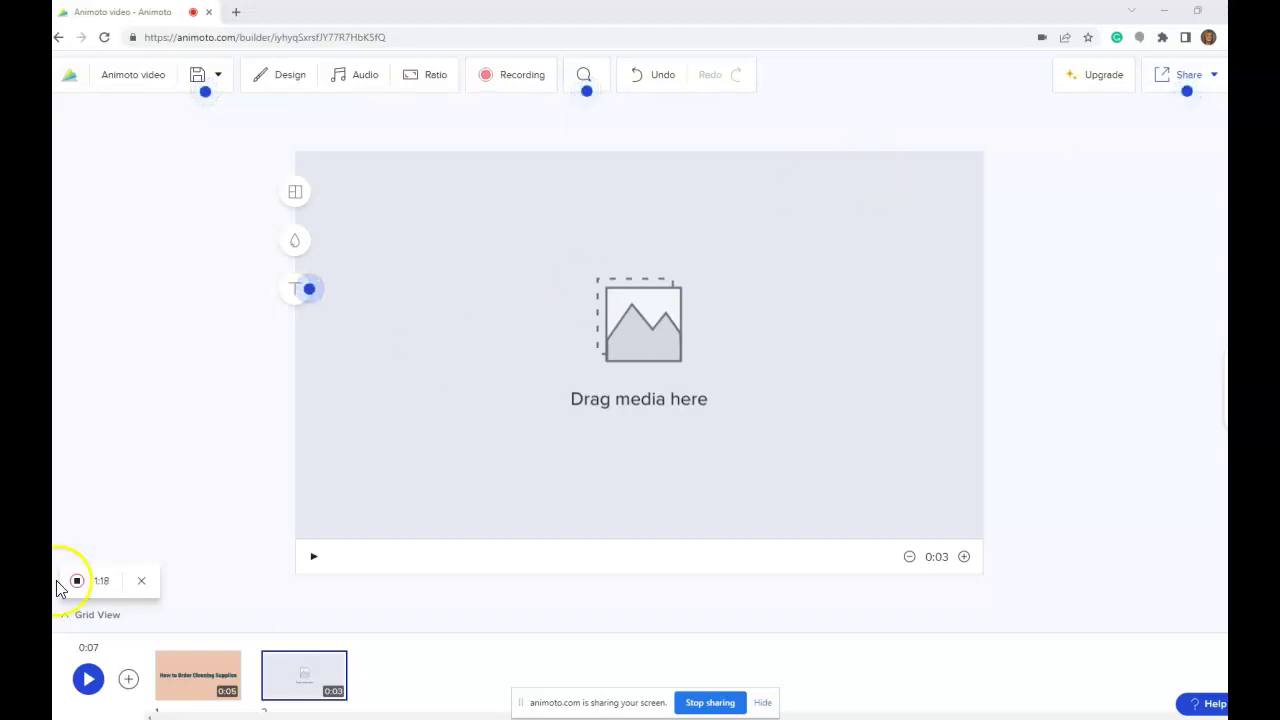
left_click(79, 581)
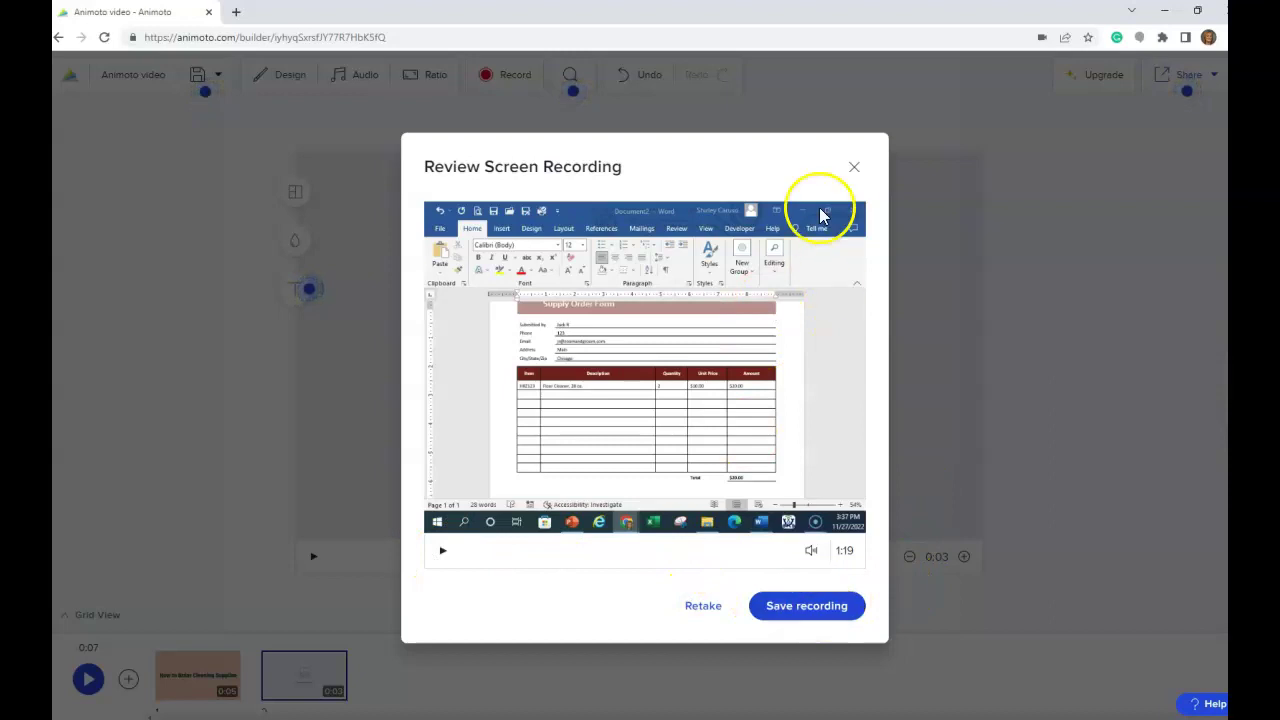
left_click(799, 610)
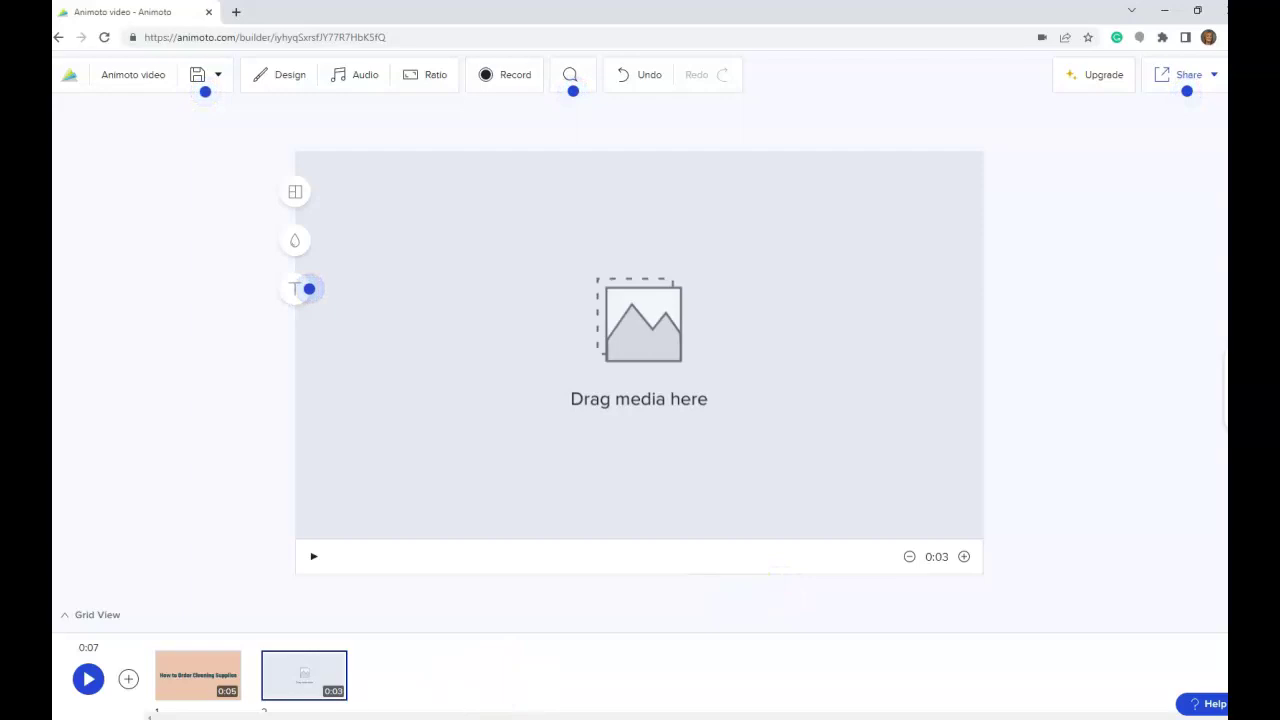
Fill the empty block after the title with the order form screen recording from the project's media library.
left_click(208, 683)
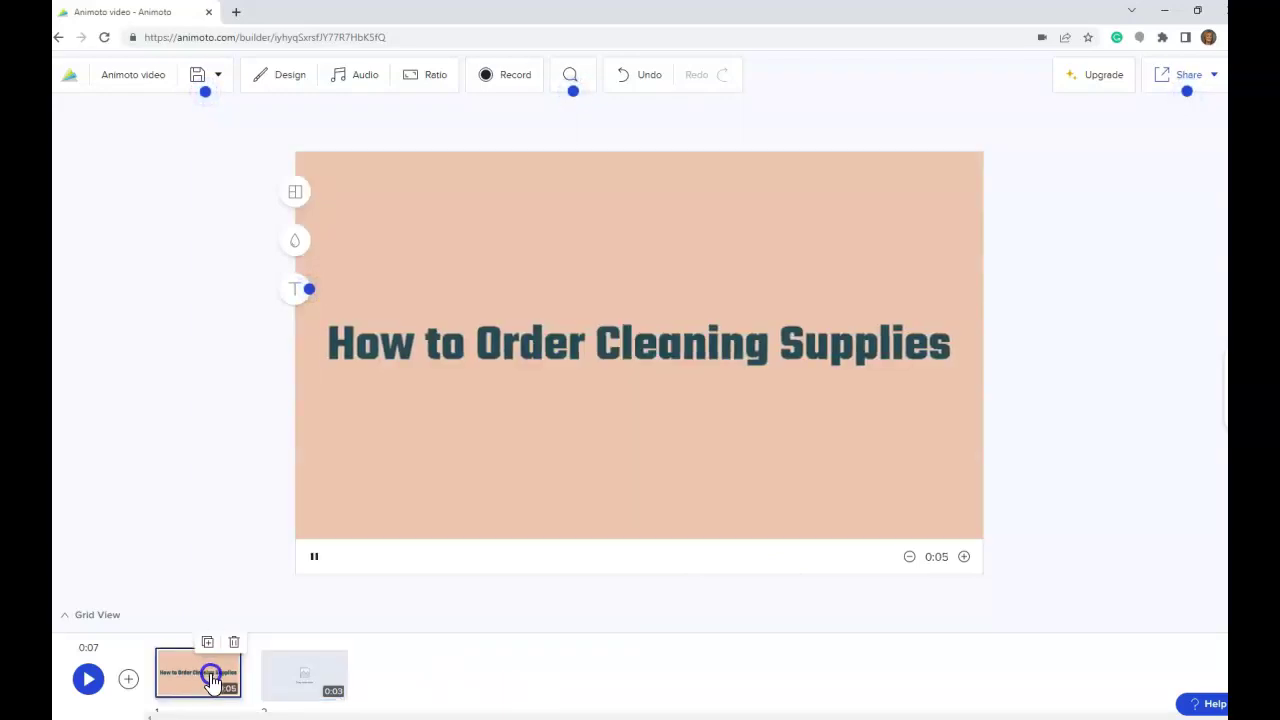
left_click(335, 690)
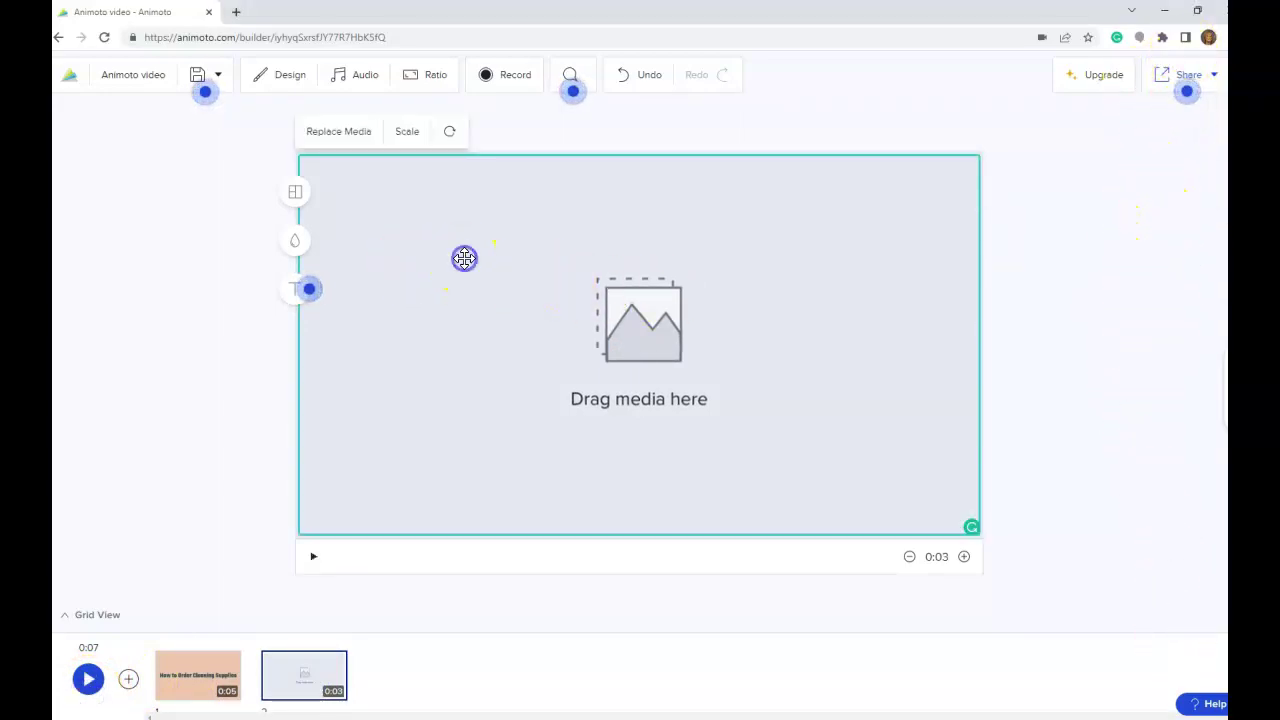
left_click(358, 141)
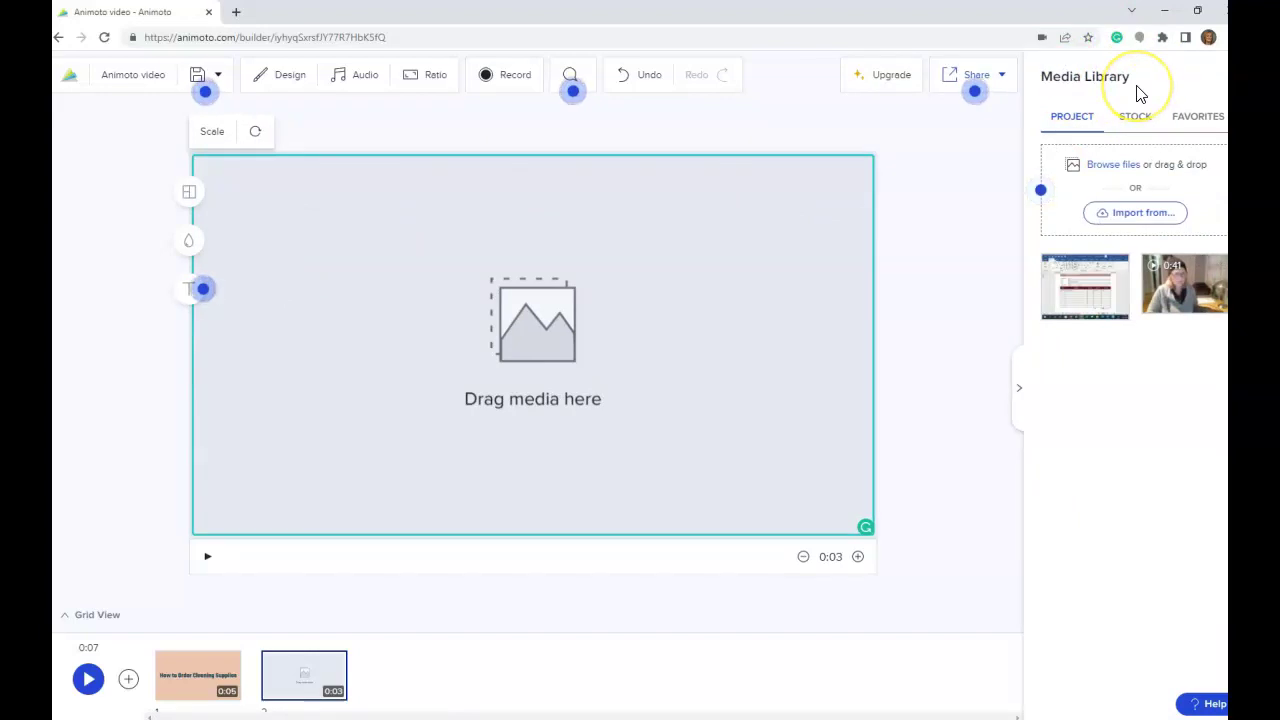
left_click_drag(1091, 286, 484, 288)
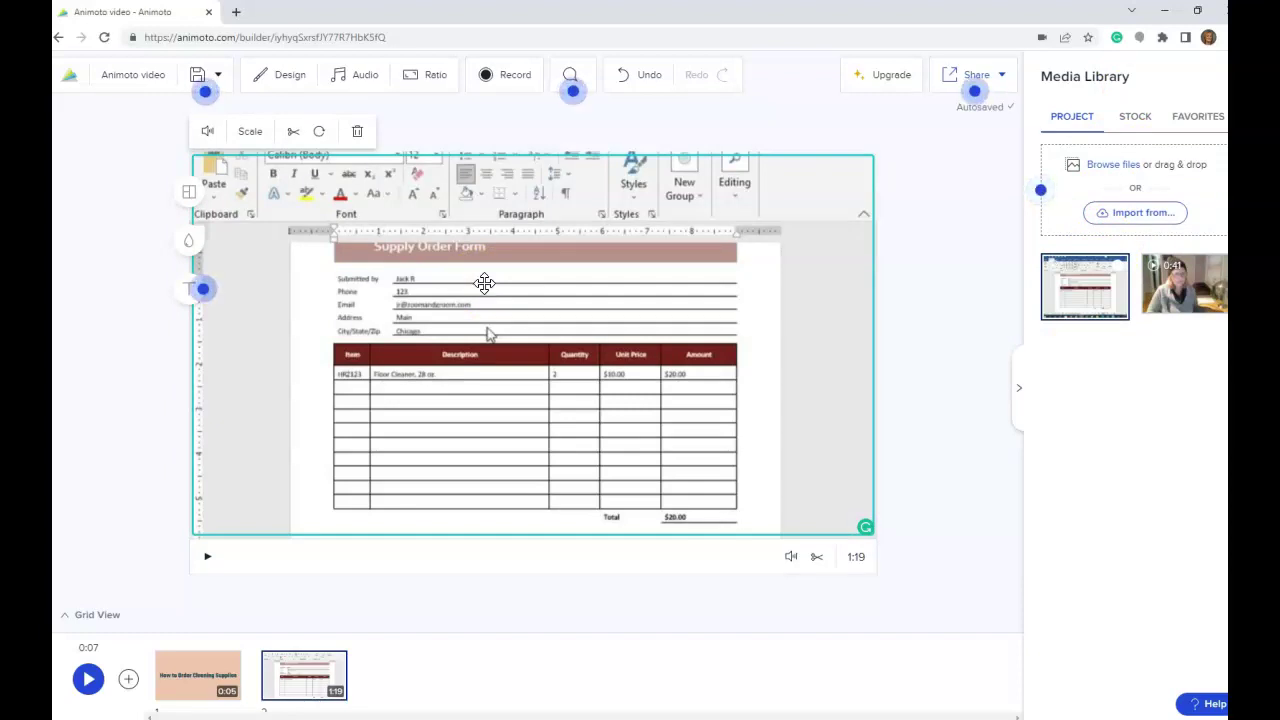
mouse_move(176, 686)
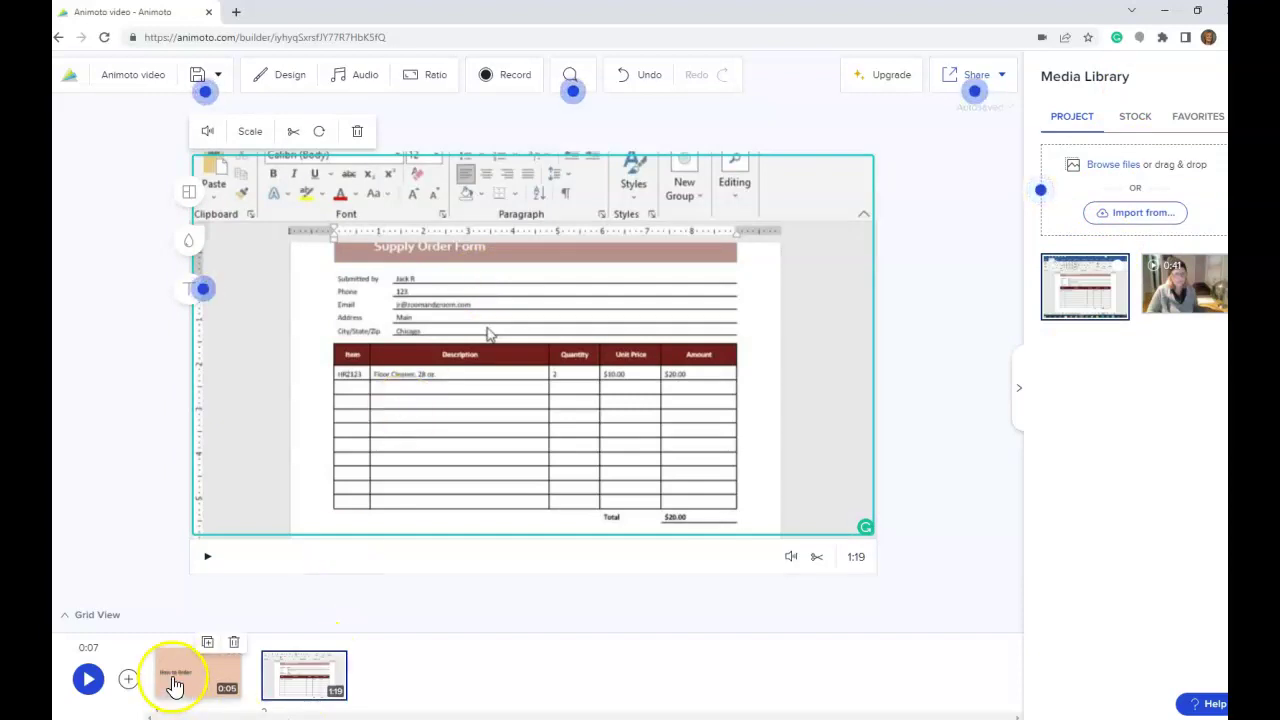
mouse_move(295, 685)
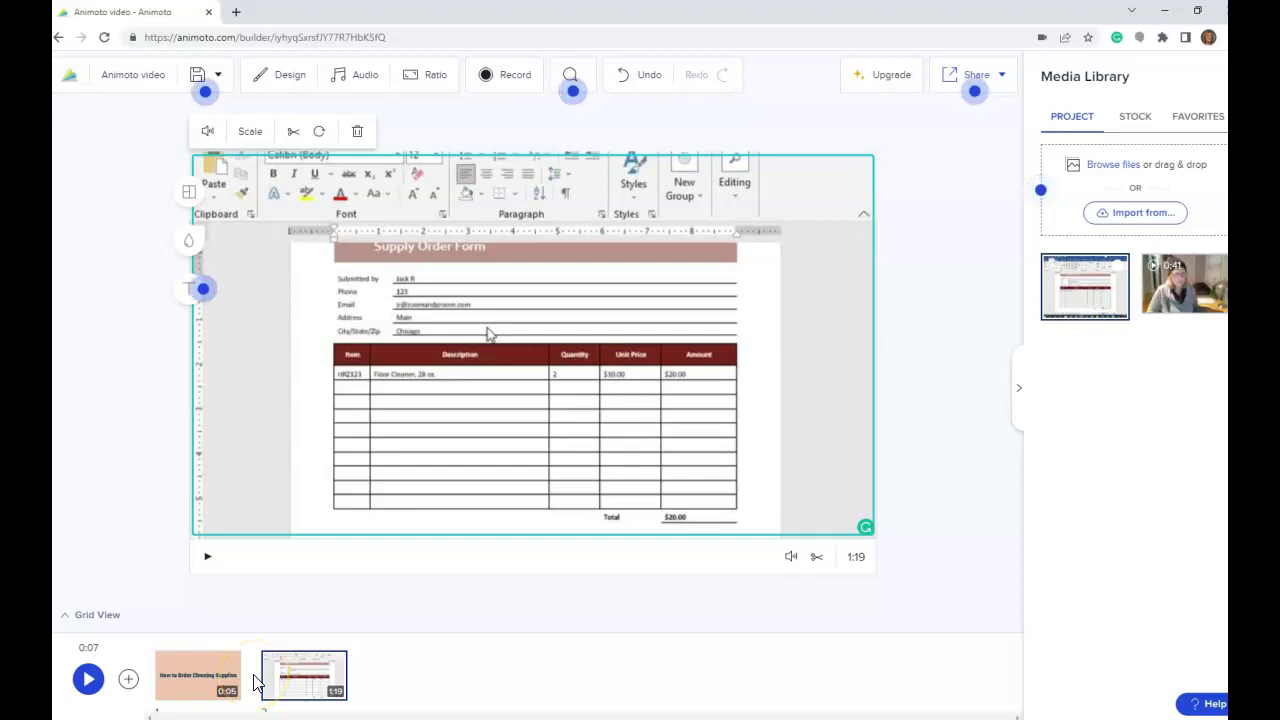
left_click(506, 649)
Look through the block layouts and add a Call to Action text block after the screen recording block.
left_click(130, 680)
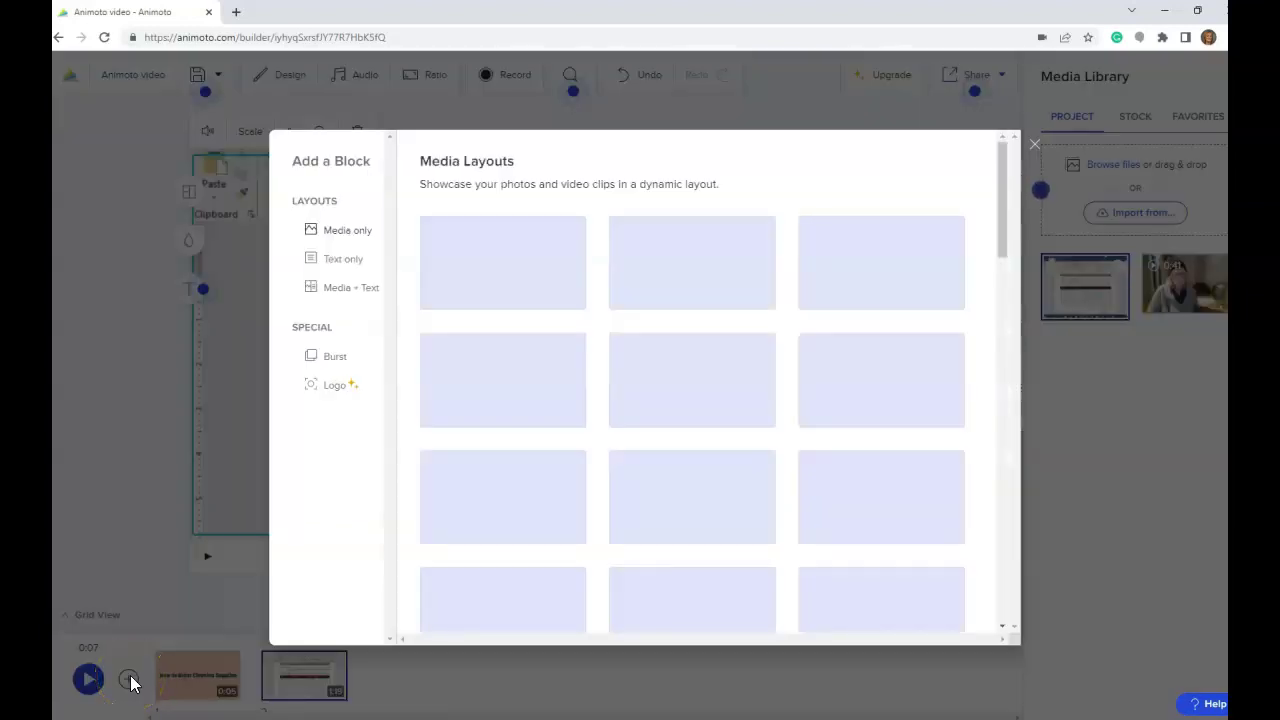
left_click(308, 231)
left_click(340, 265)
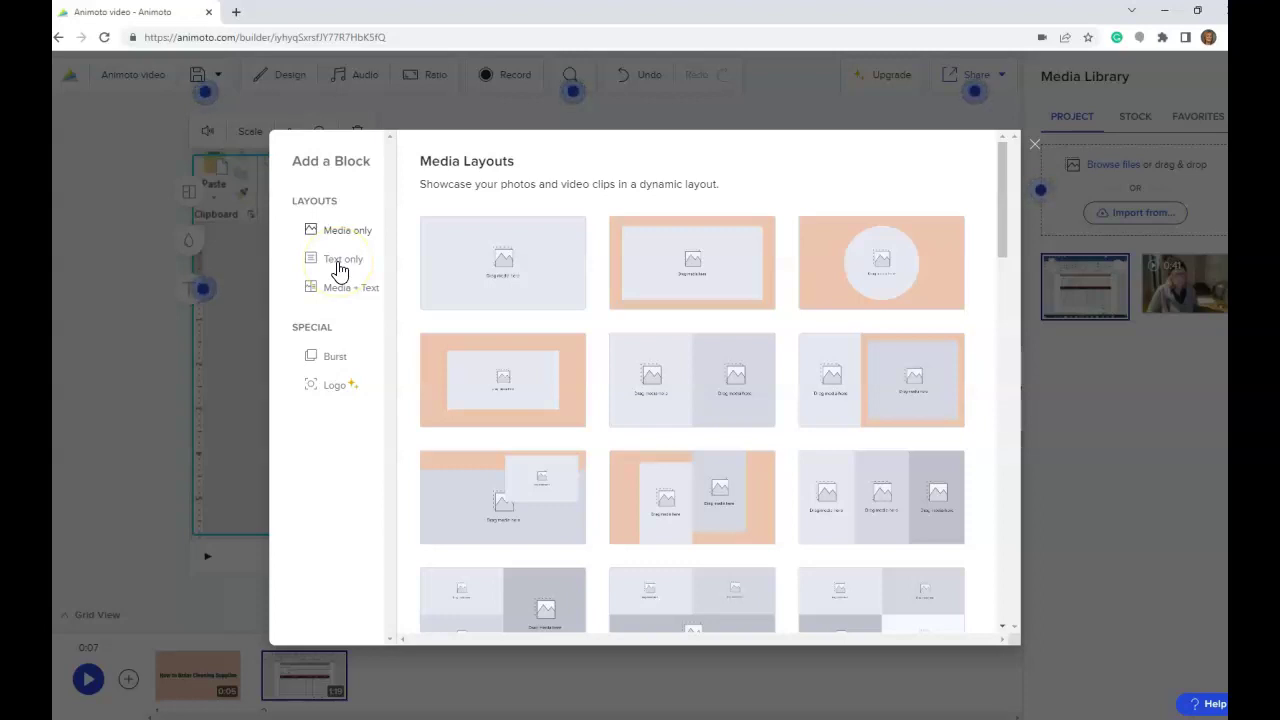
left_click(340, 265)
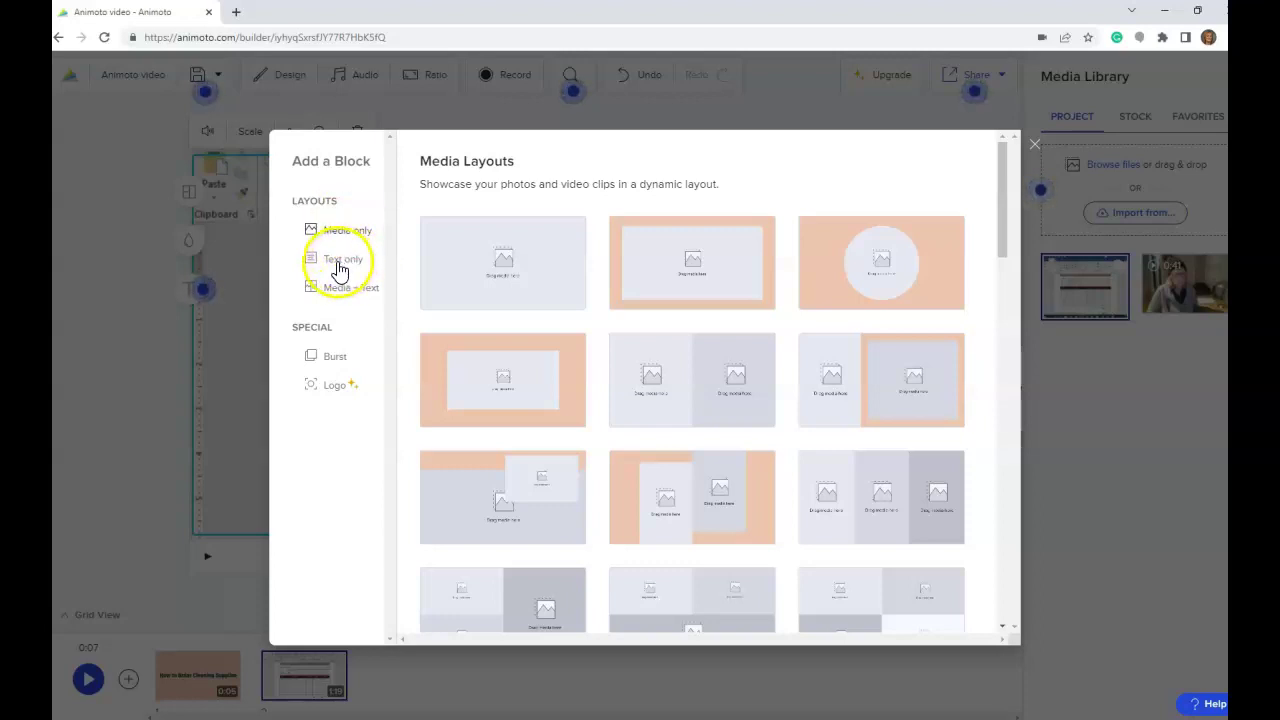
scroll(343, 268, "down", 1)
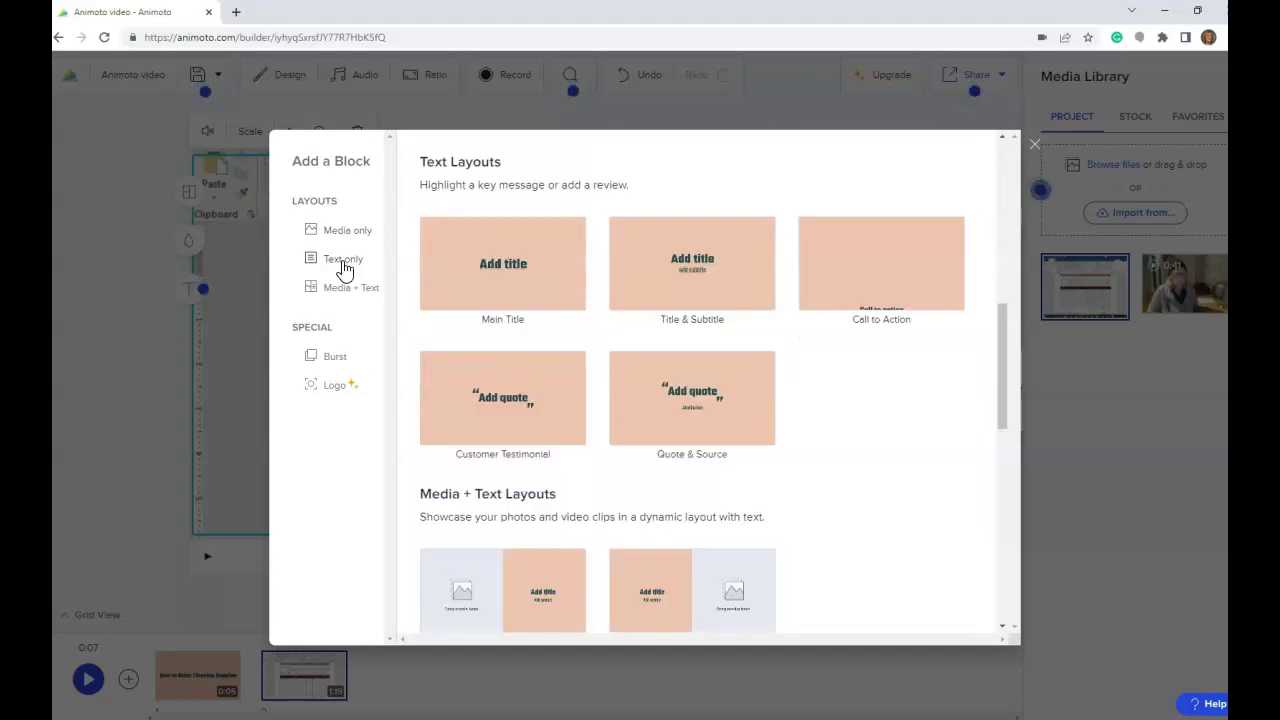
scroll(898, 463, "down", 2)
scroll(898, 465, "down", 3)
scroll(898, 465, "up", 2)
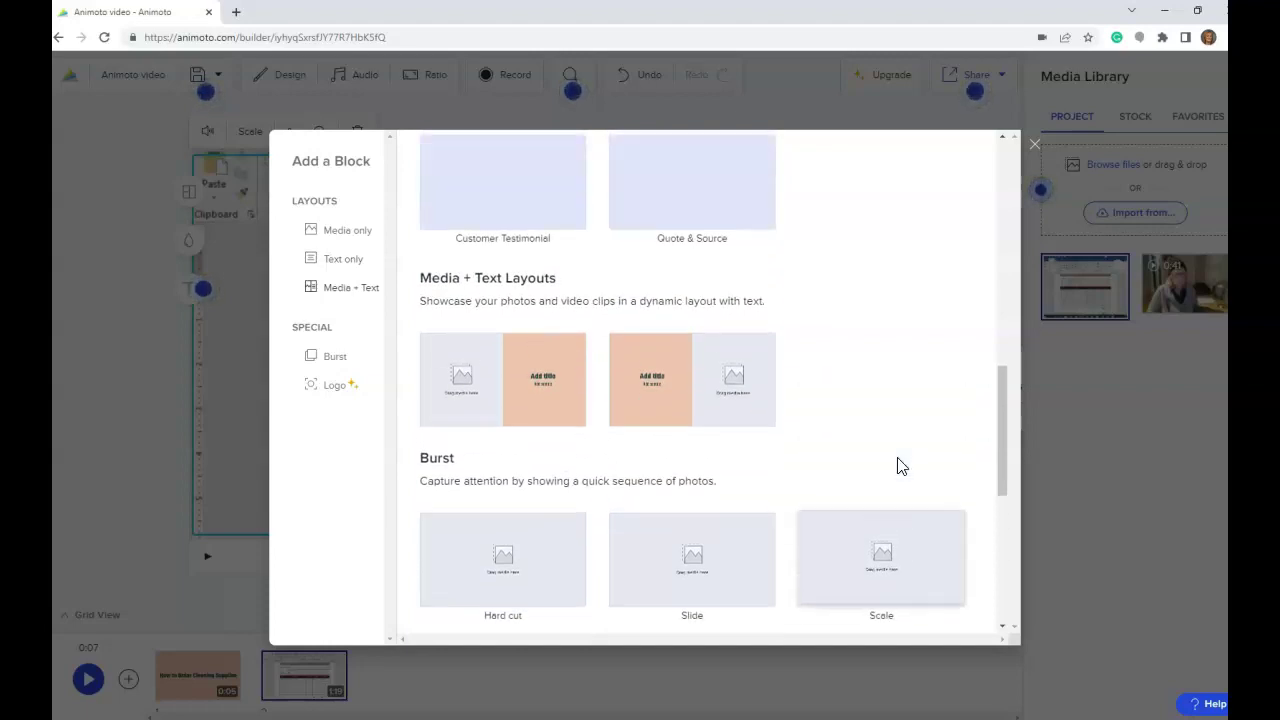
scroll(898, 465, "up", 3)
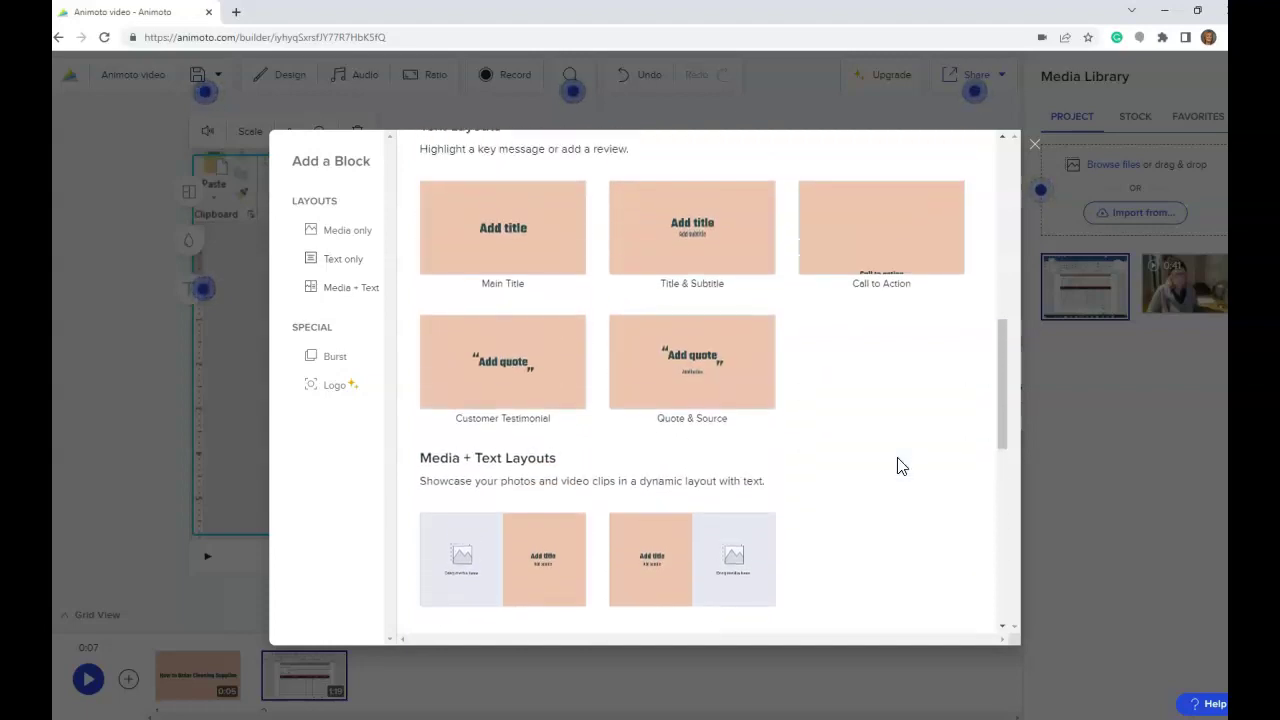
scroll(898, 465, "up", 1)
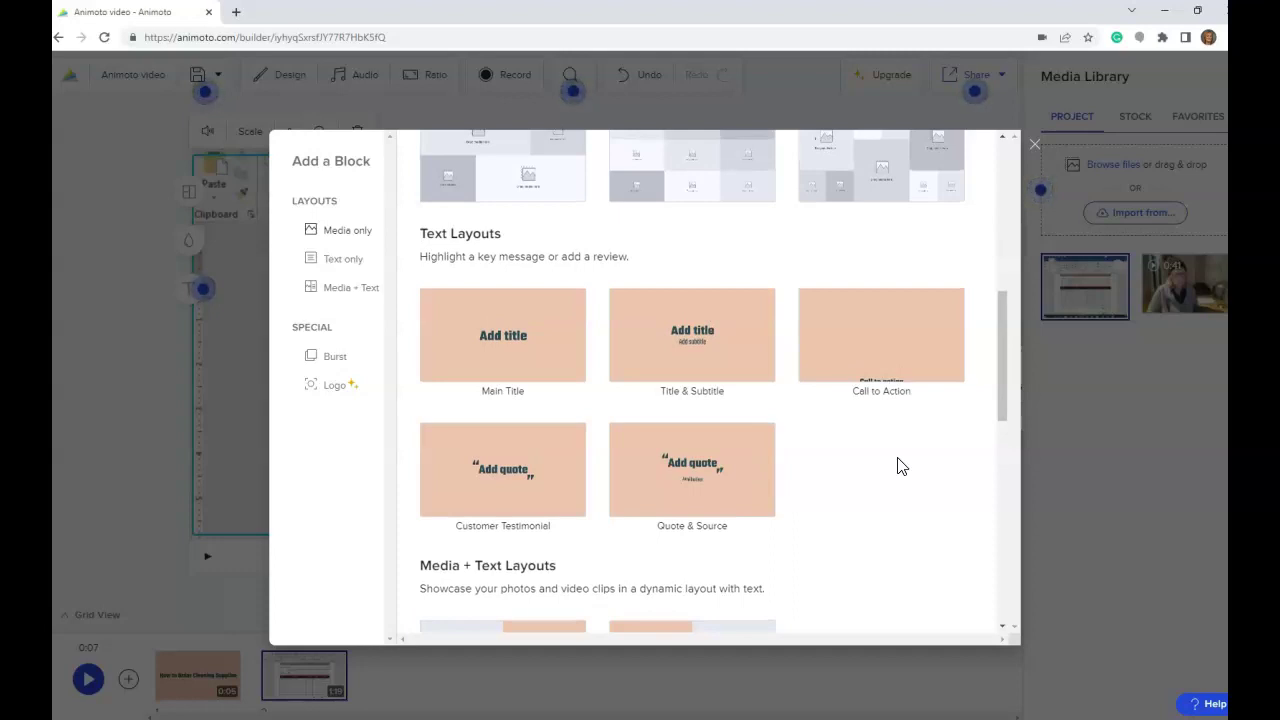
left_click(888, 350)
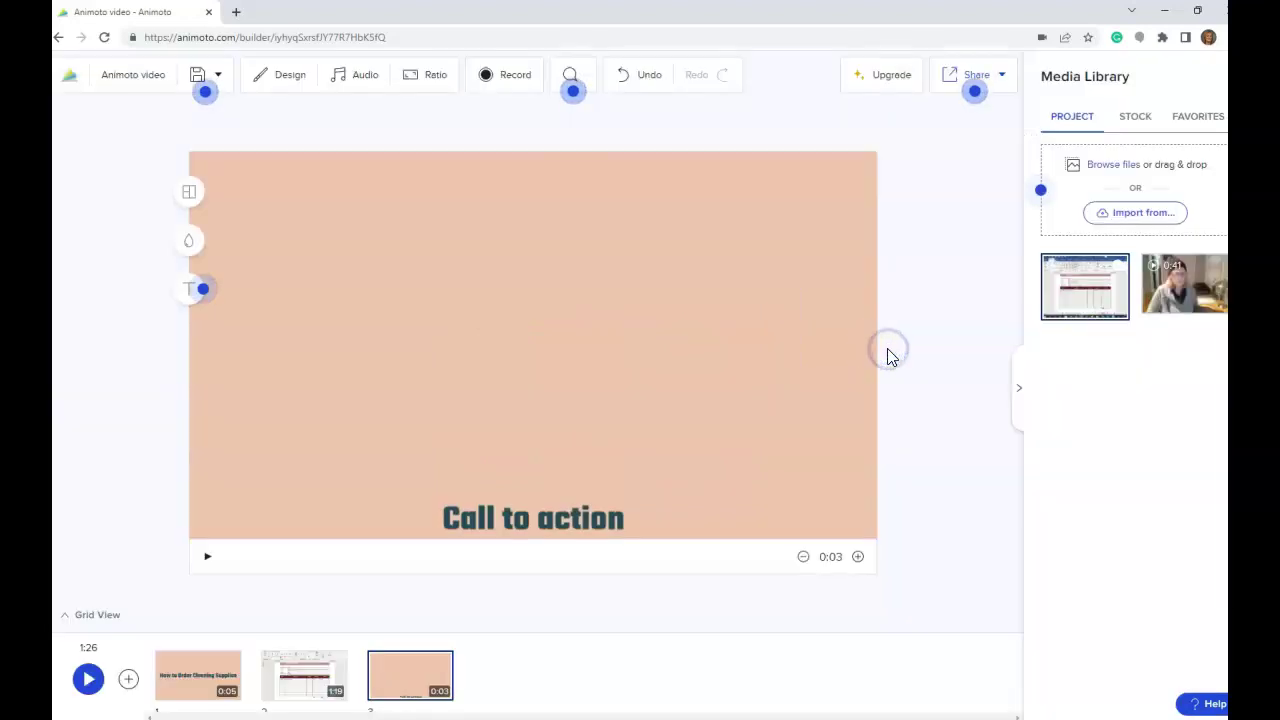
Move the "Call to action" text from the lower edge to near the upper edge of its block.
left_click(548, 553)
left_click_drag(522, 521, 492, 222)
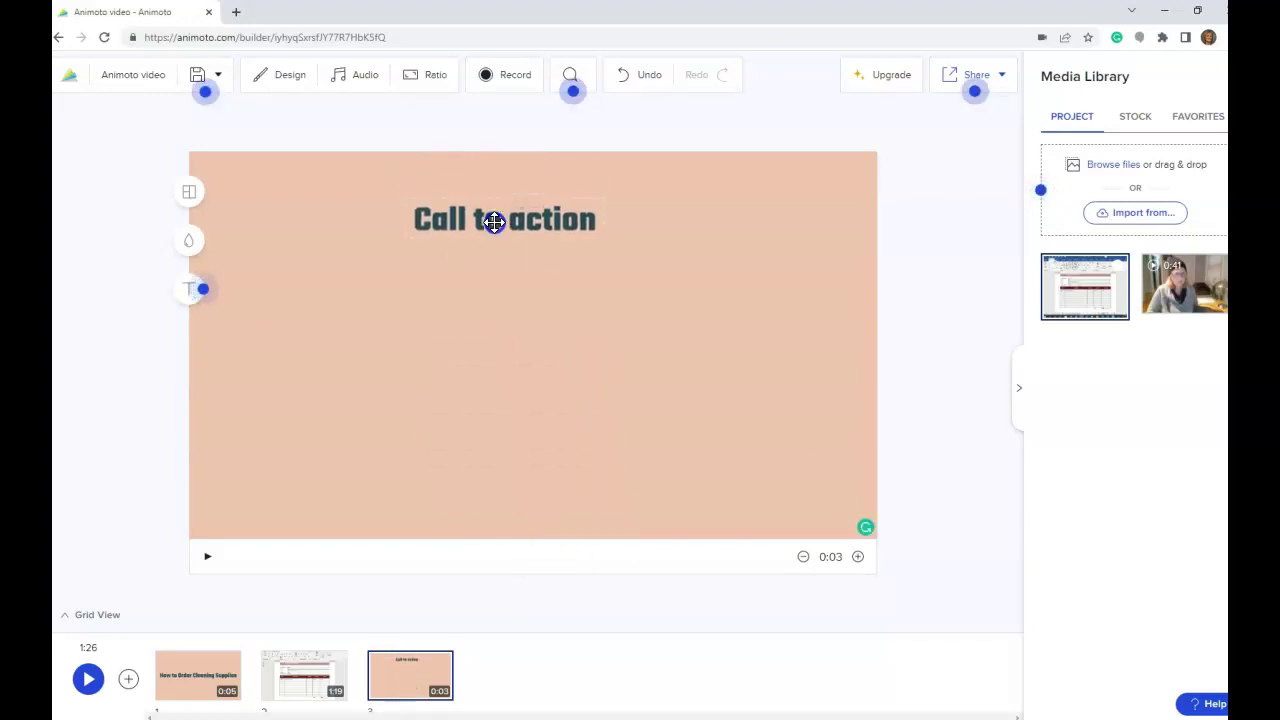
left_click(429, 226)
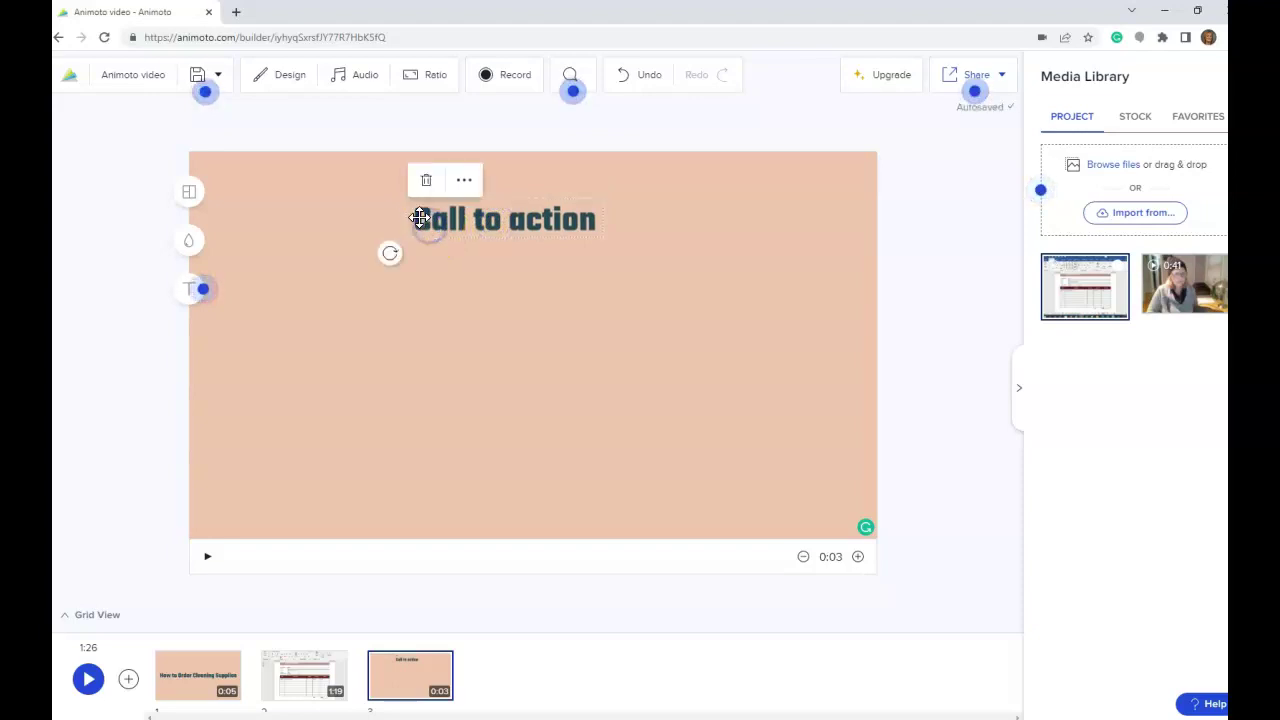
Replace the "Call to action" text with "Follow these steps to order supplies:" and start a new line below it.
left_click(424, 219)
left_click_drag(470, 220, 594, 223)
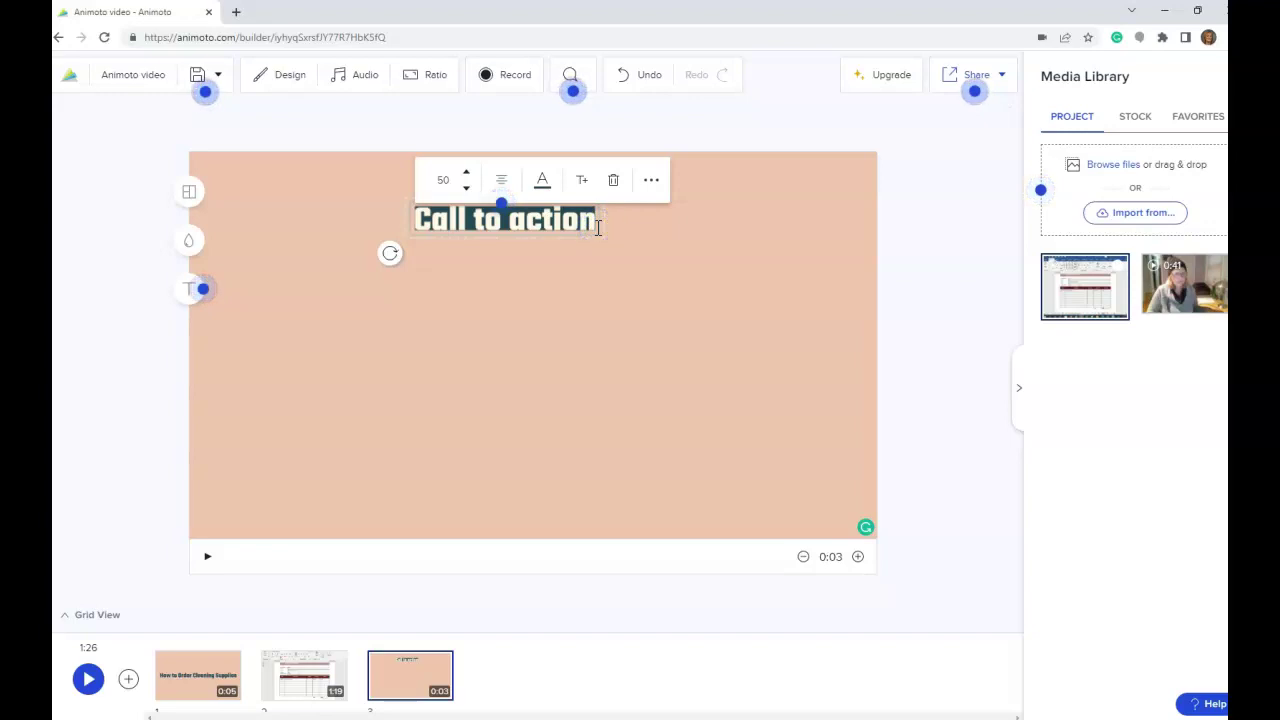
type("Flod")
key("BackSpace")
key("BackSpace")
key("BackSpace")
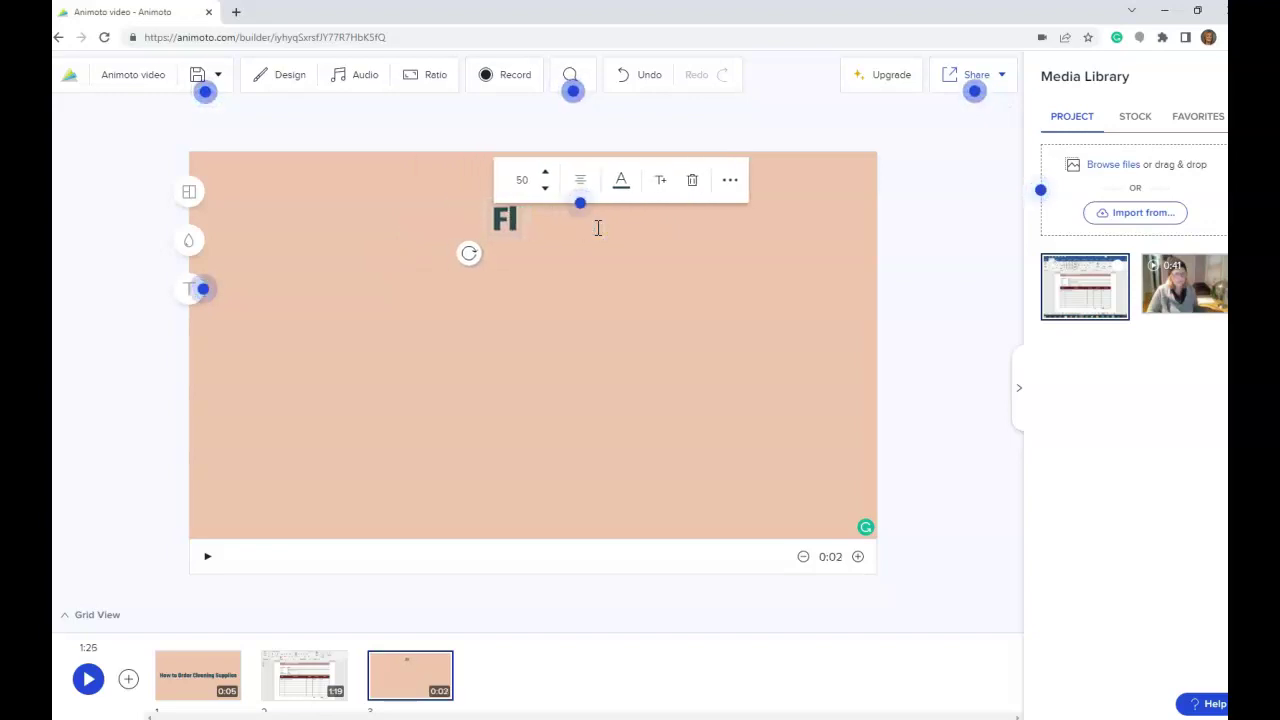
type("ollo")
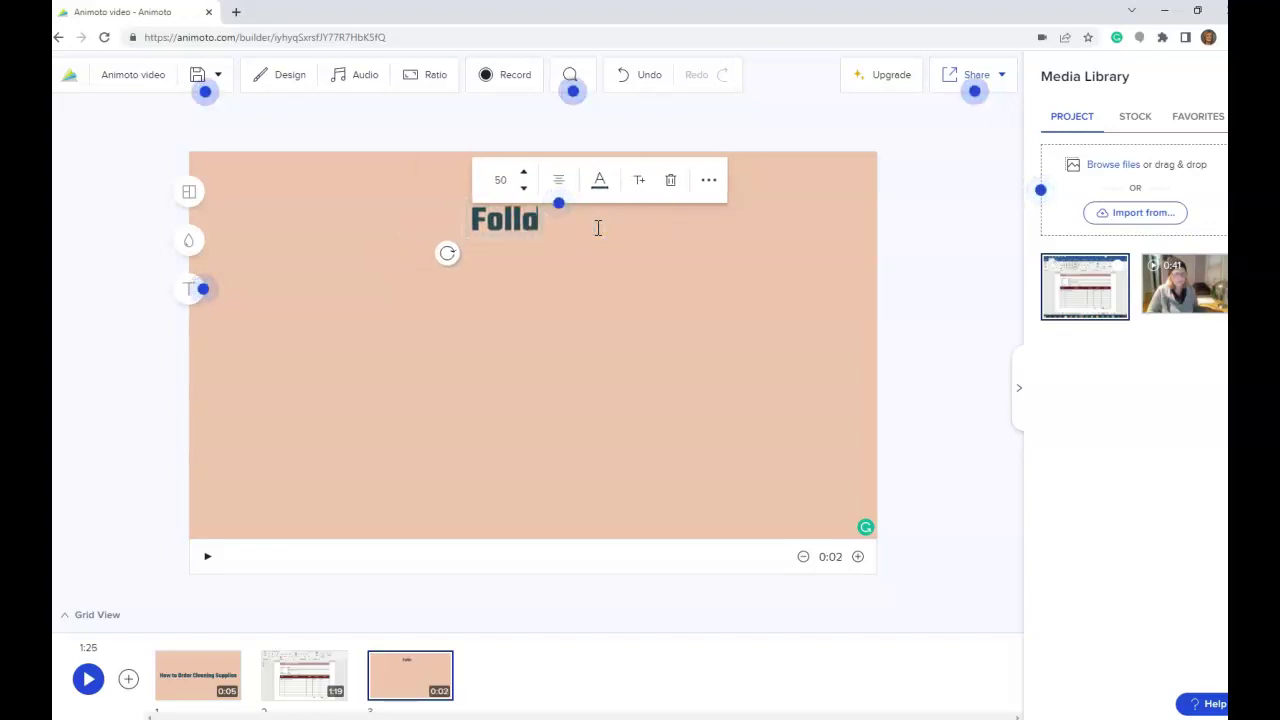
type("w thes")
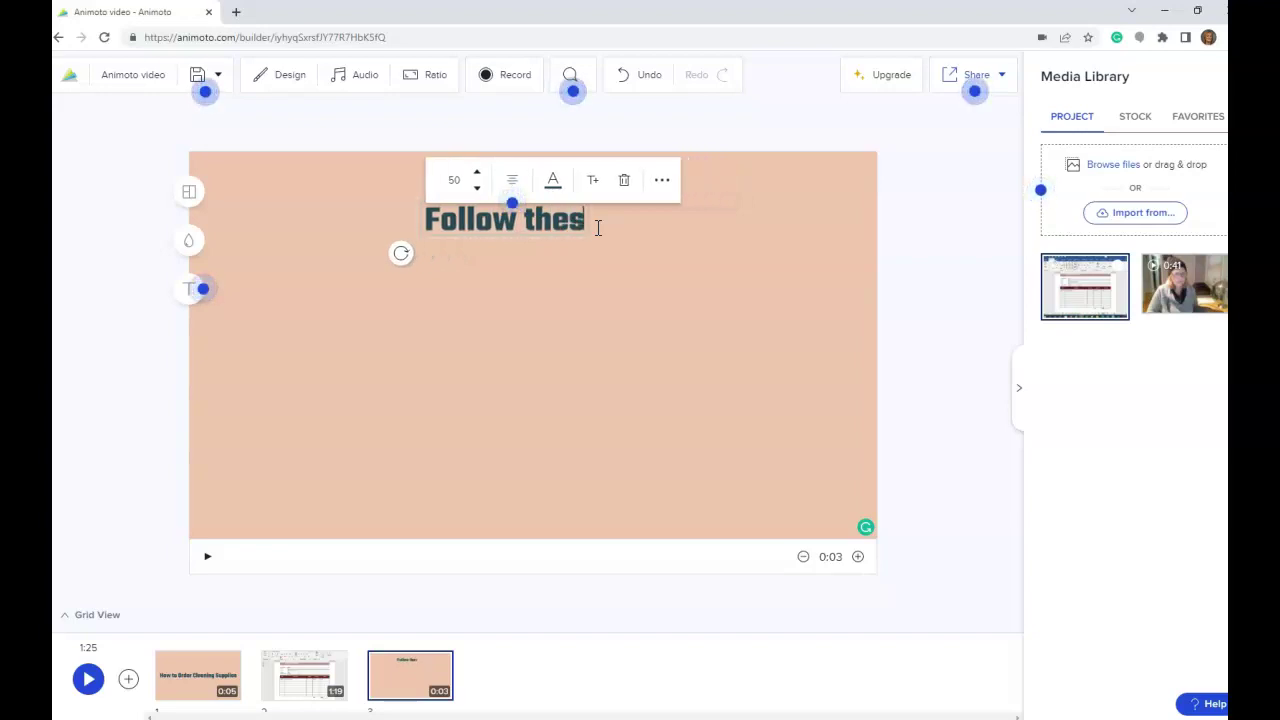
type("e steps")
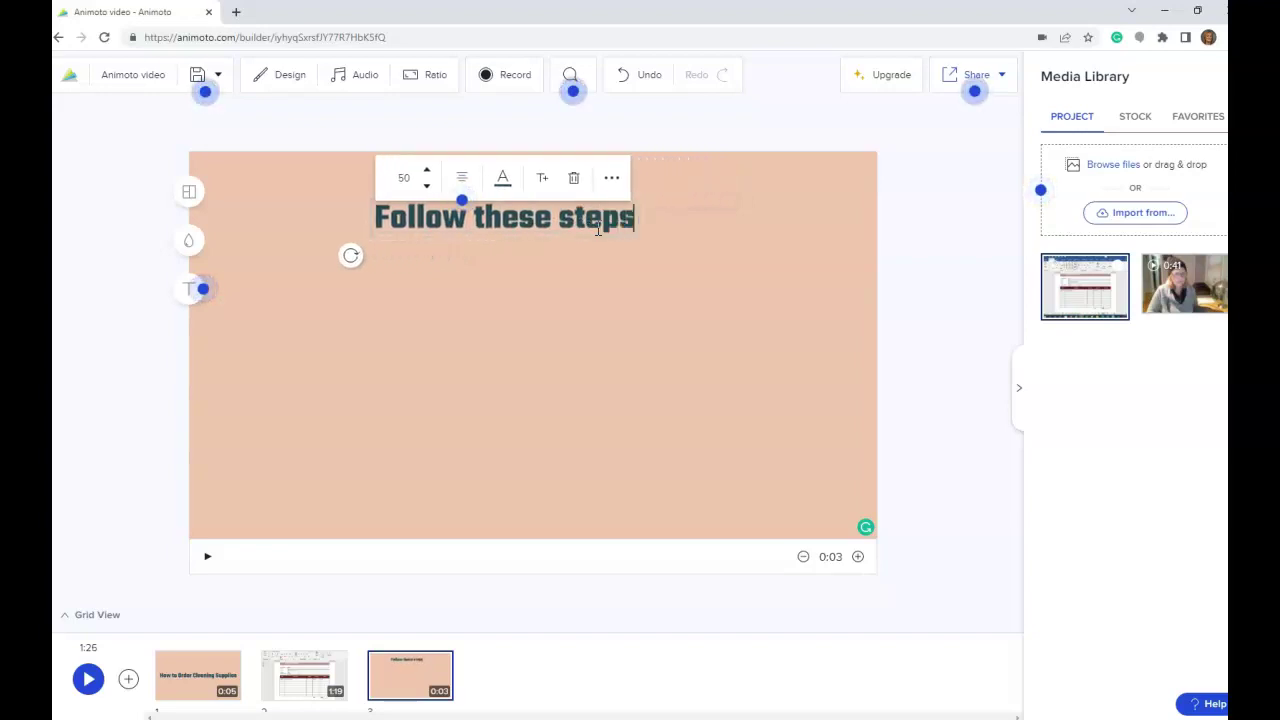
type(" to orde")
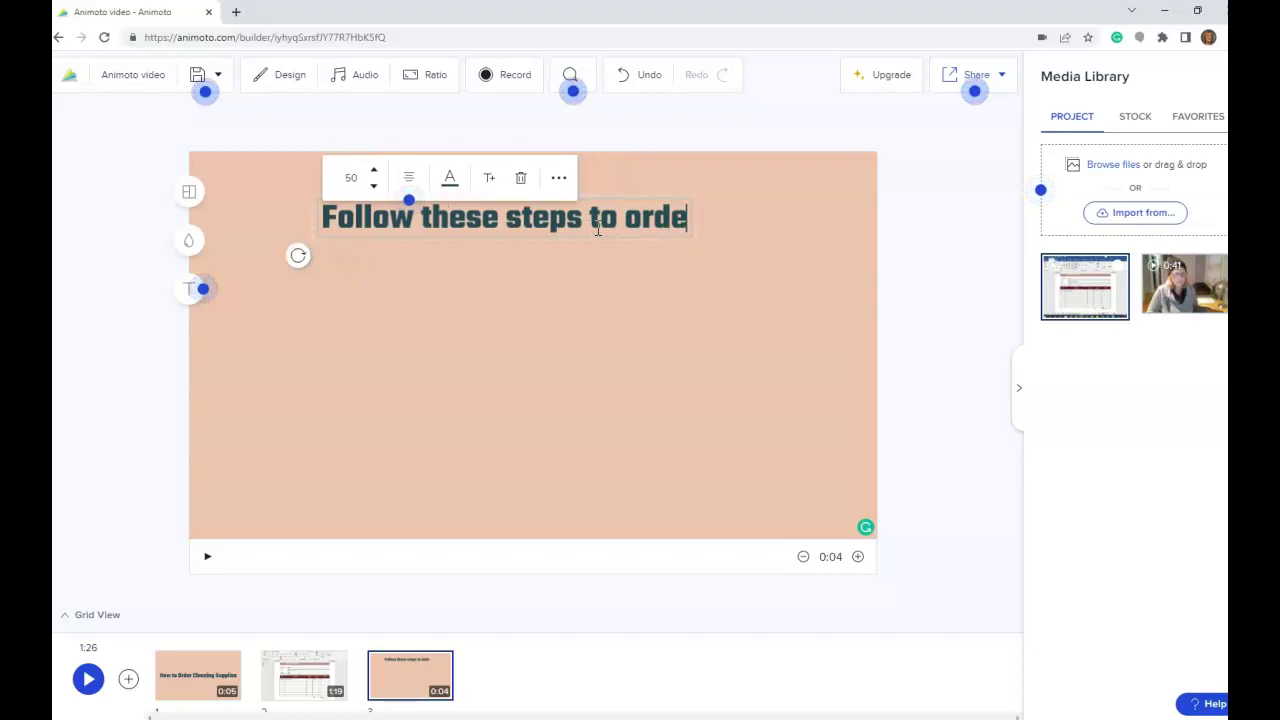
type("r supplies:")
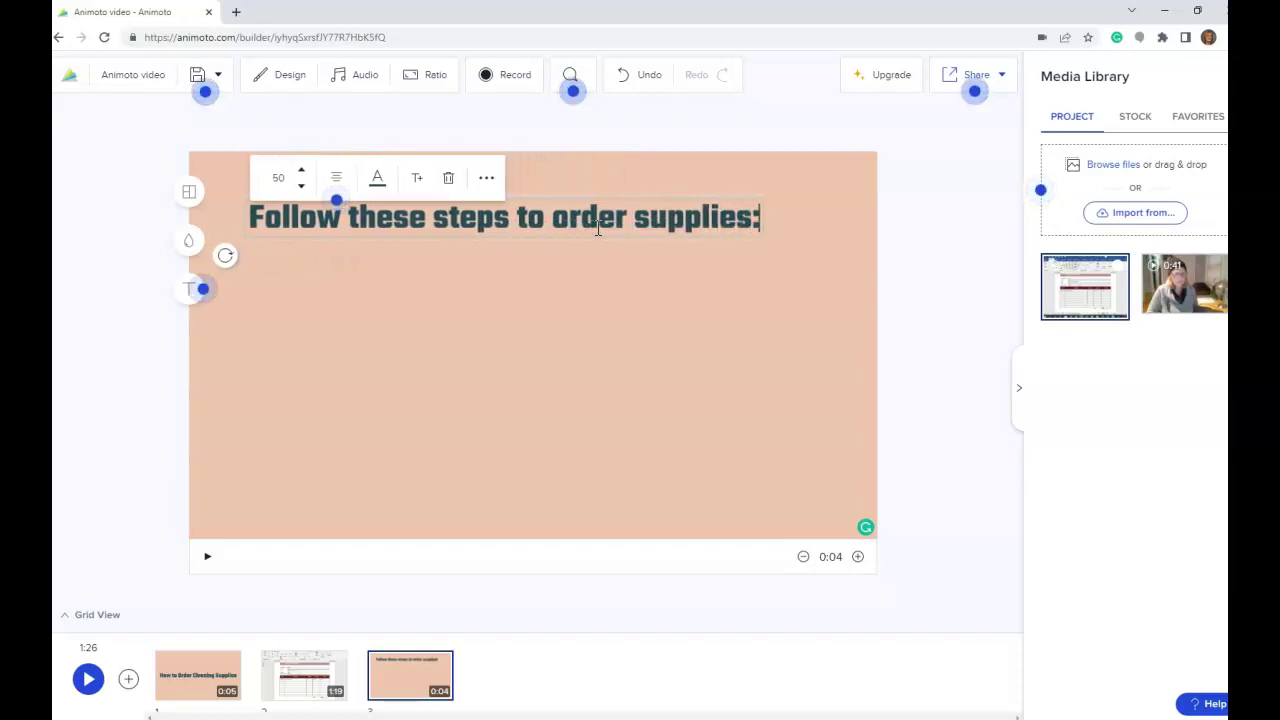
key("Return")
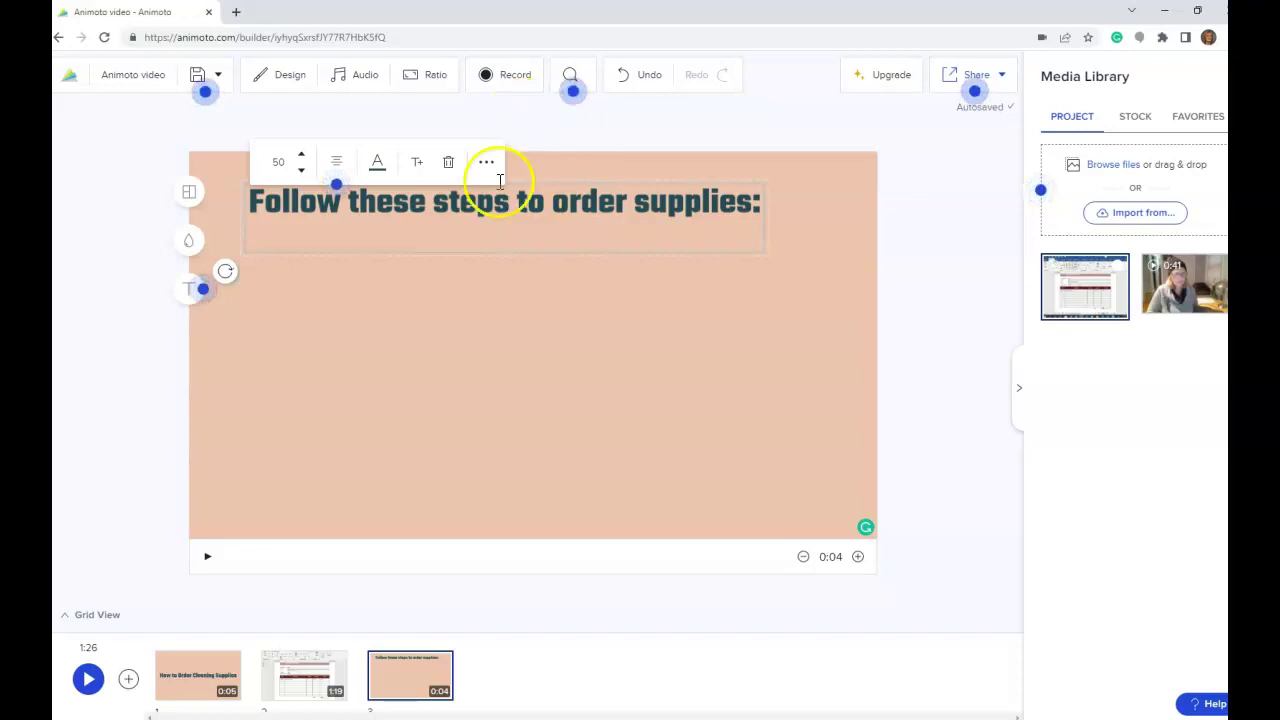
Left-align the "Follow these steps to order supplies:" text.
left_click(340, 163)
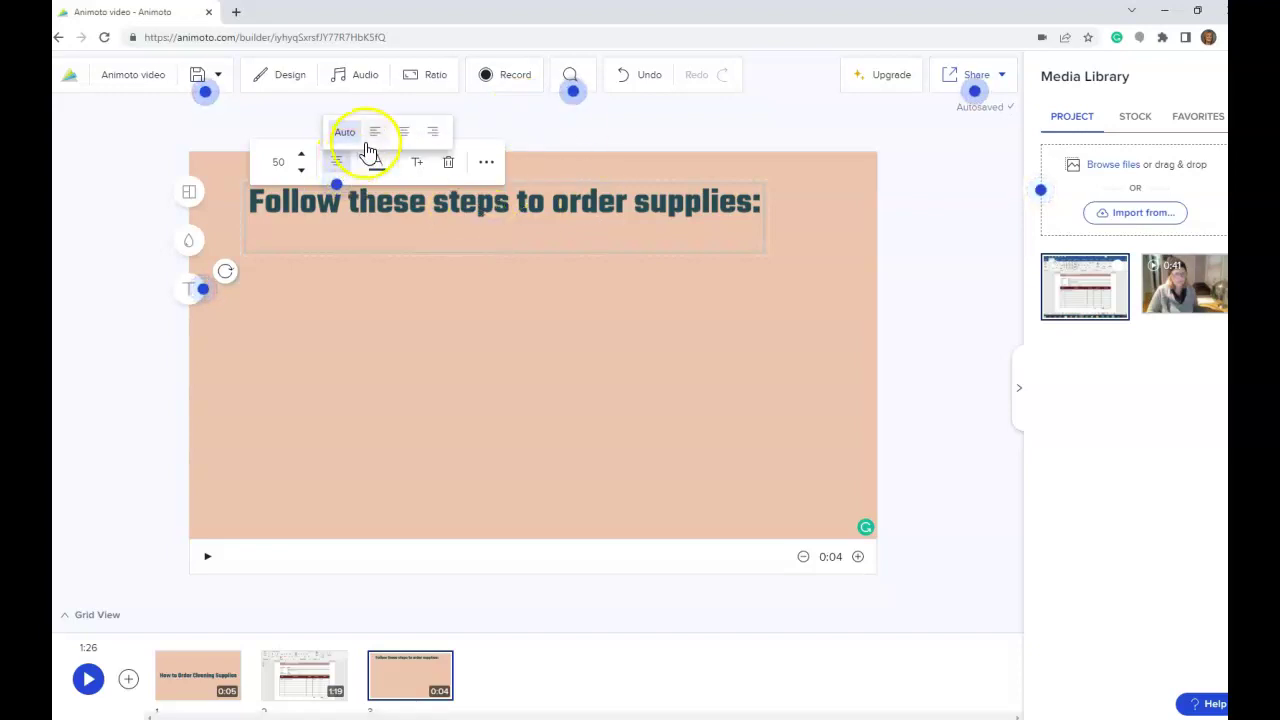
left_click(375, 132)
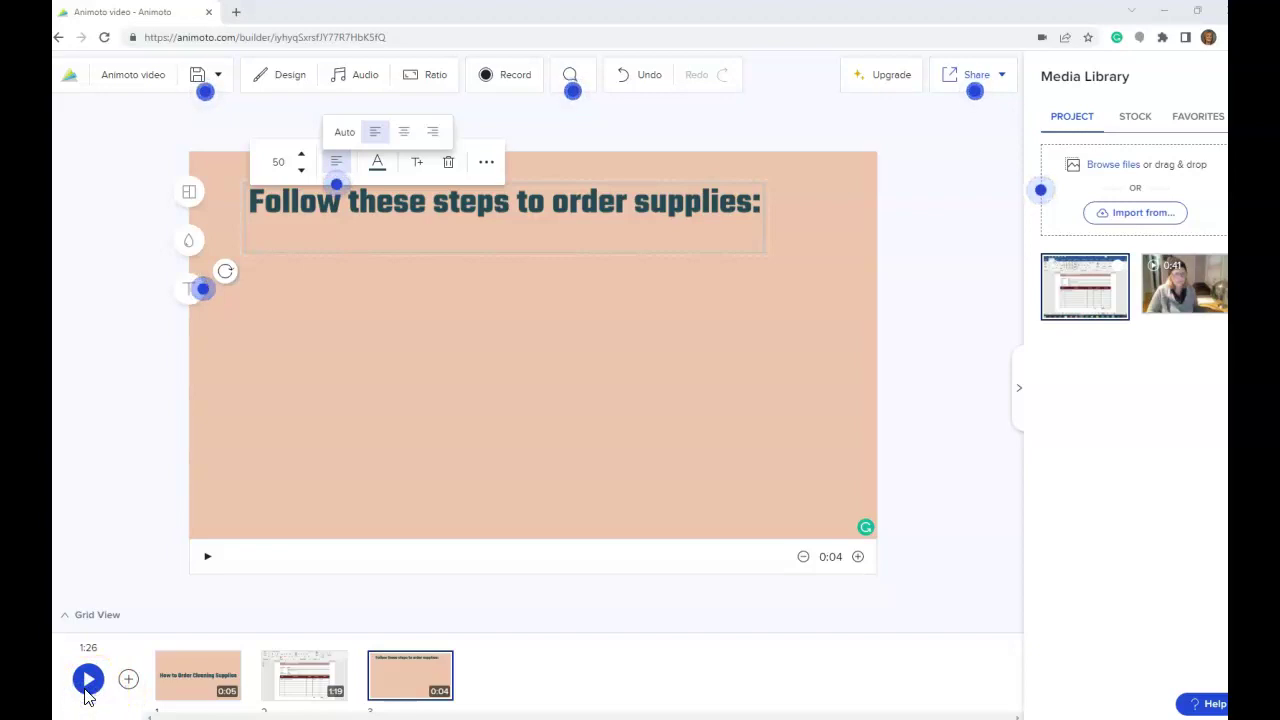
left_click(488, 357)
left_click(361, 312)
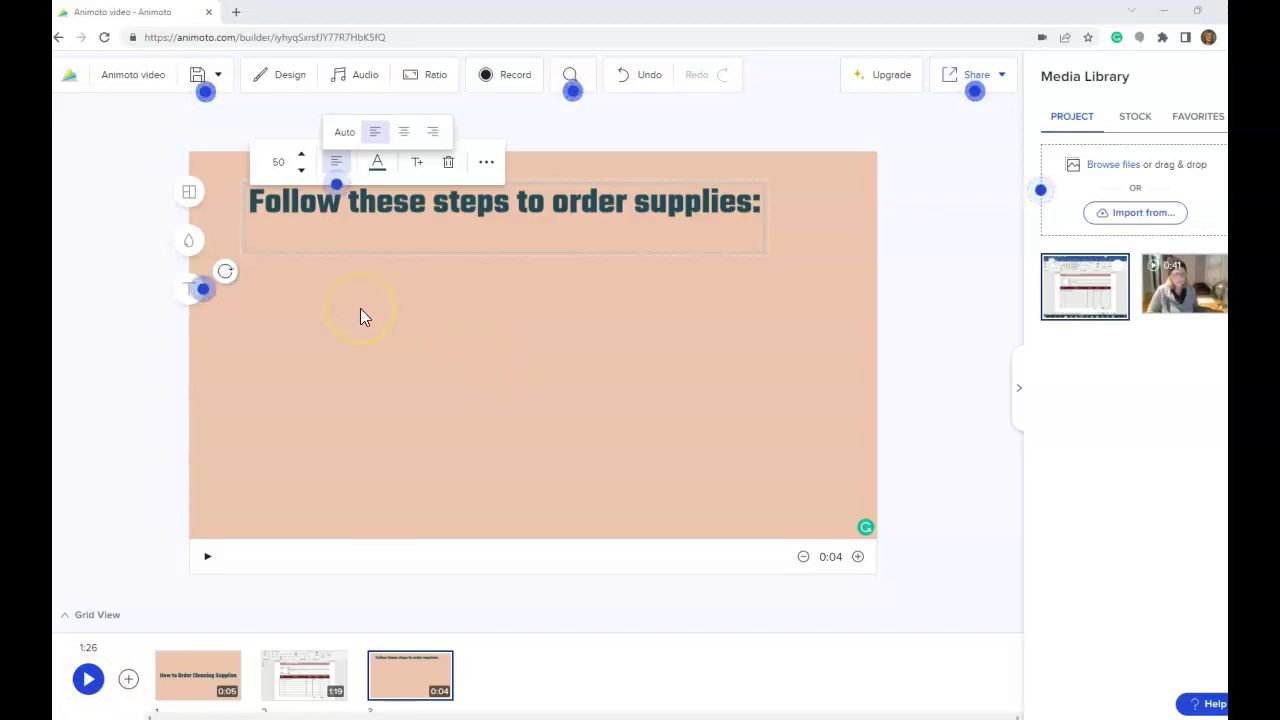
left_click(522, 268)
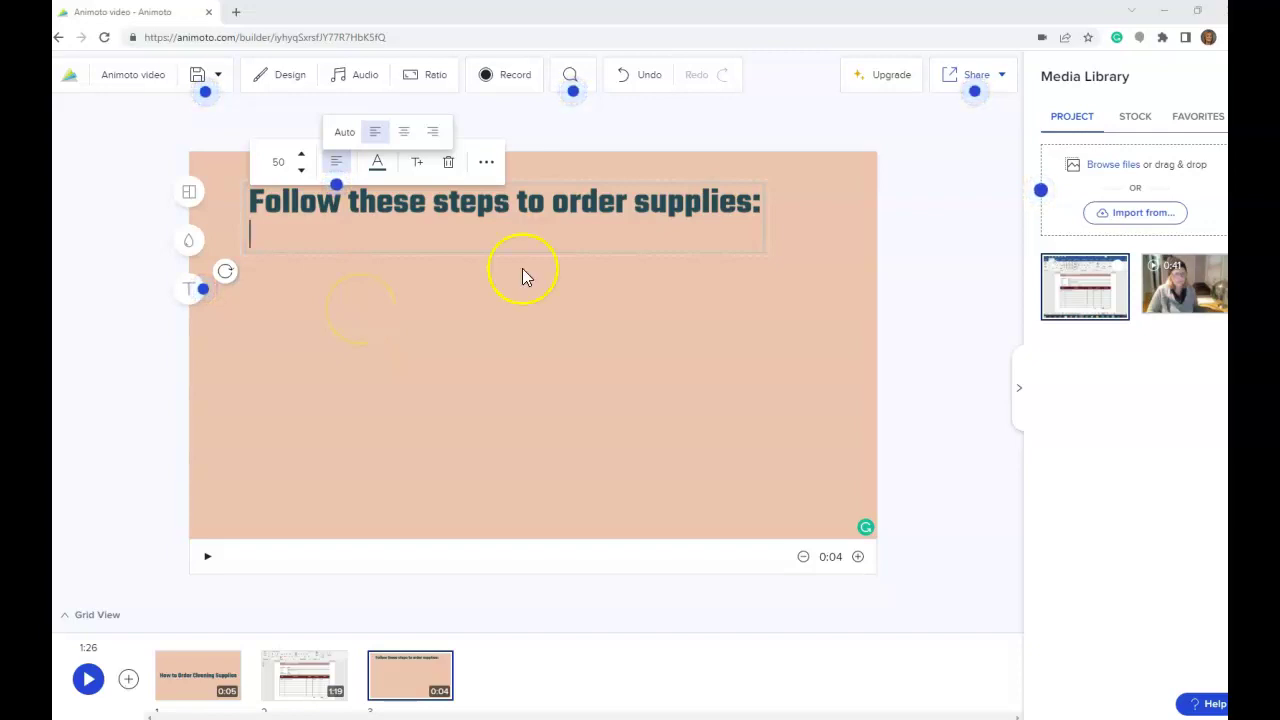
Add the line "1. Access order form from Z Drive" below the "Follow these steps to order supplies:" heading.
left_click(640, 256)
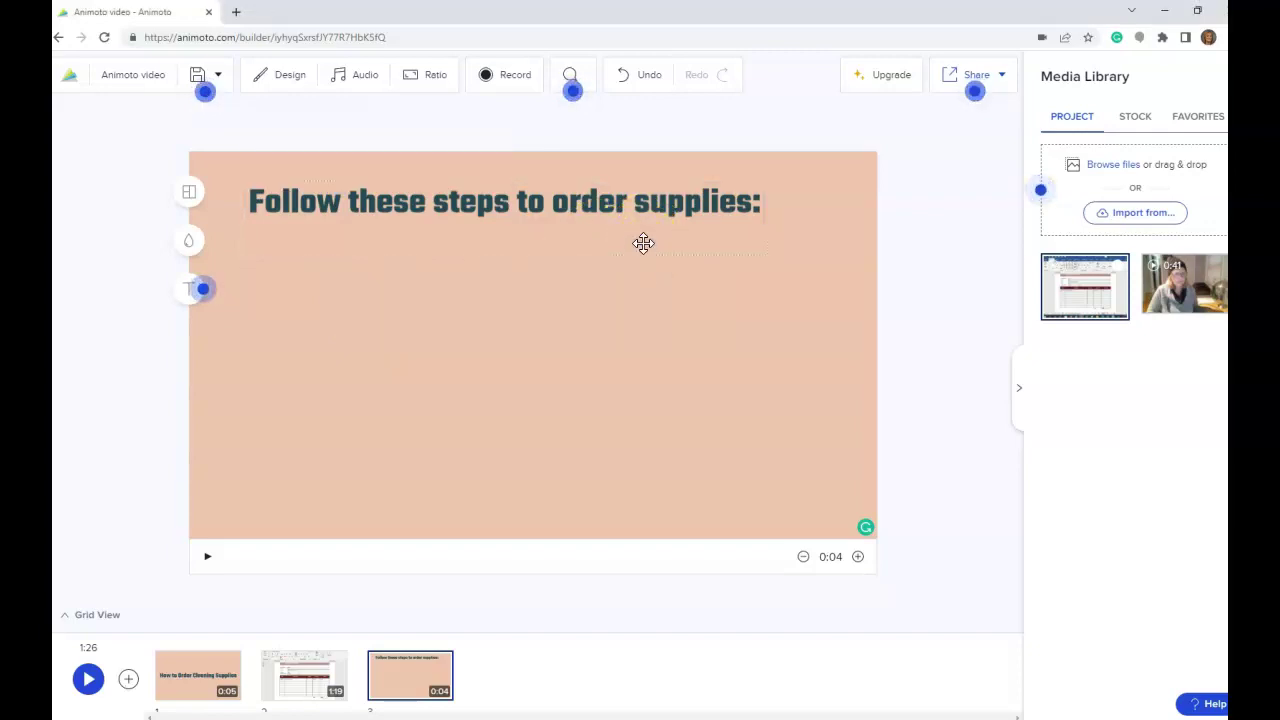
left_click(643, 246)
left_click(634, 255)
left_click(764, 210)
left_click(765, 209)
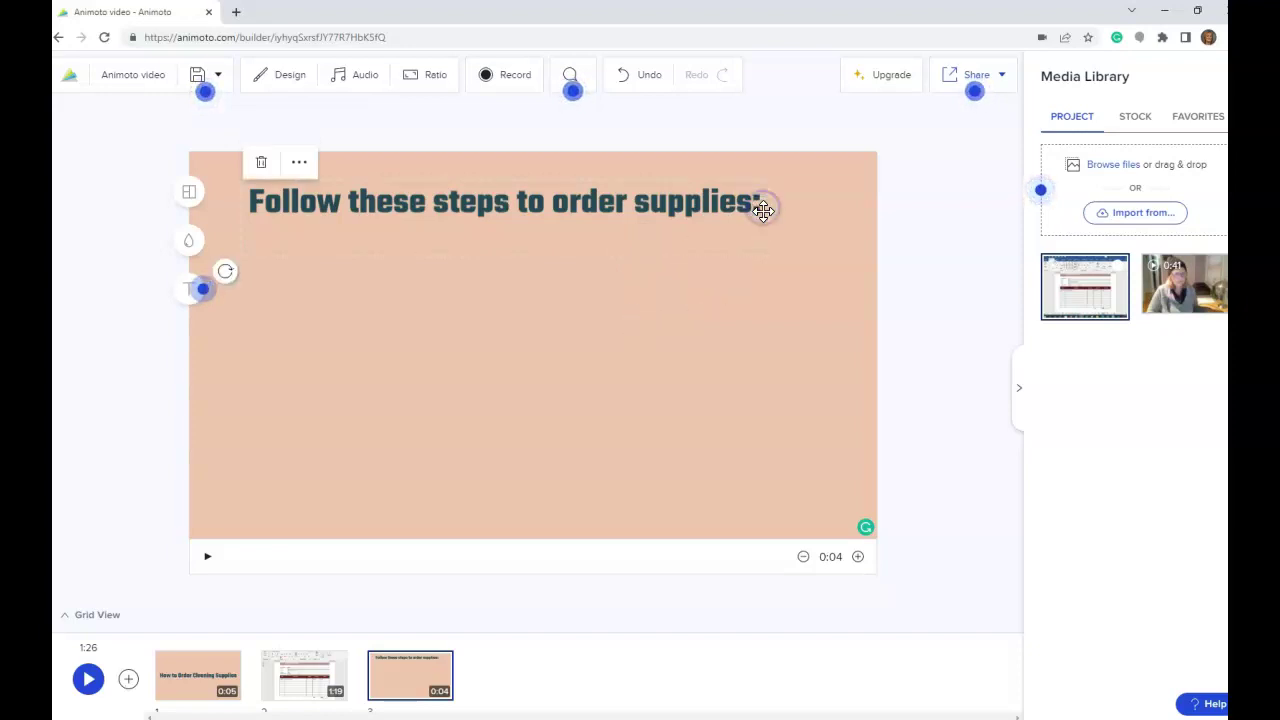
left_click(284, 236)
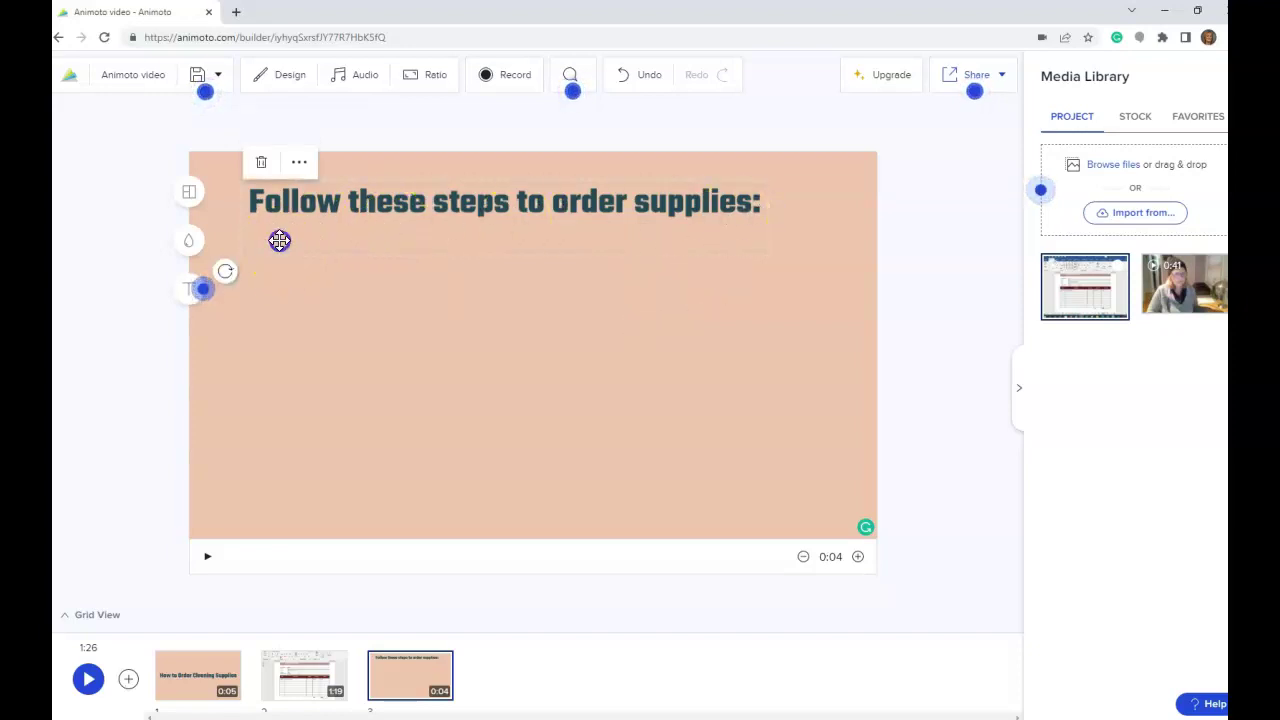
type("1.")
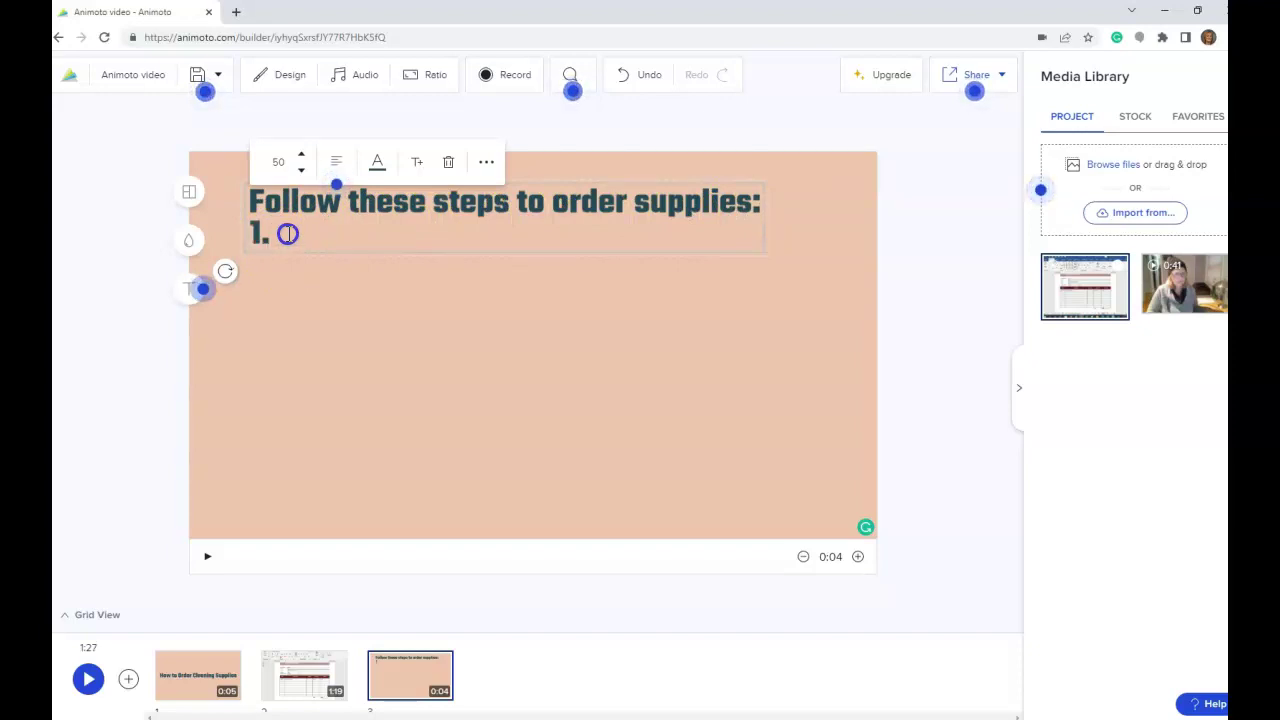
type(" Access")
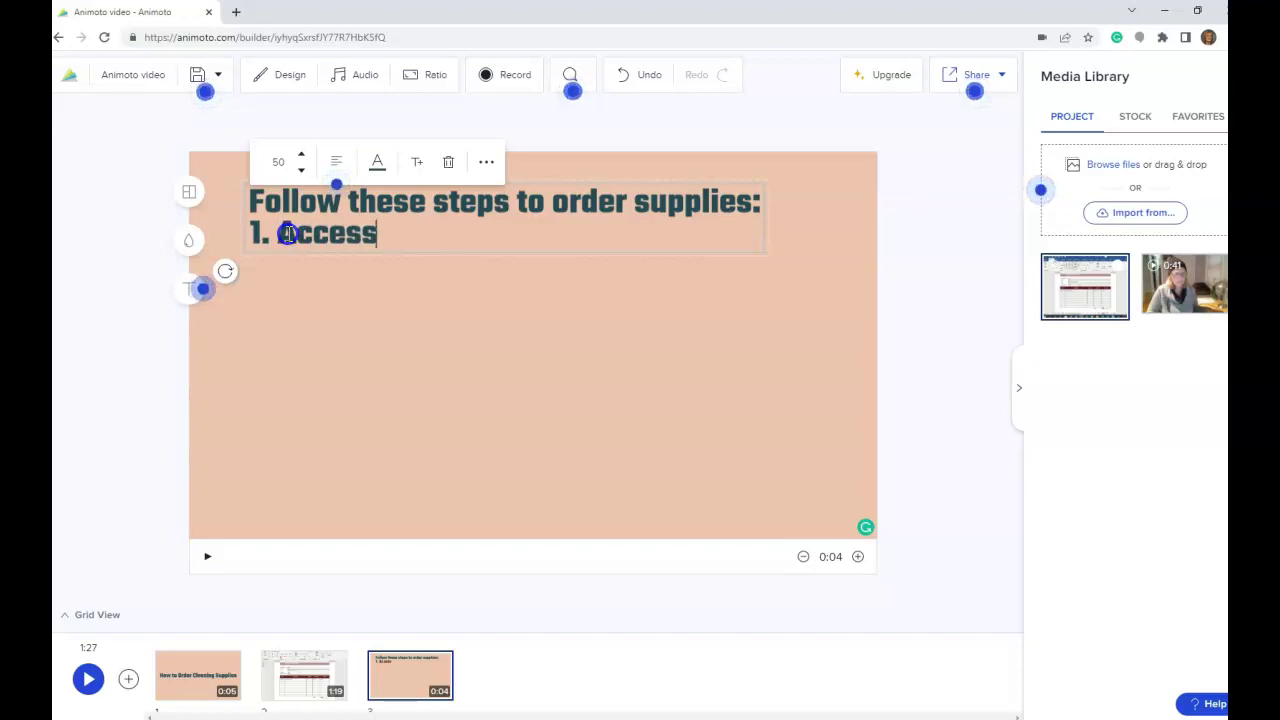
type(" order fo")
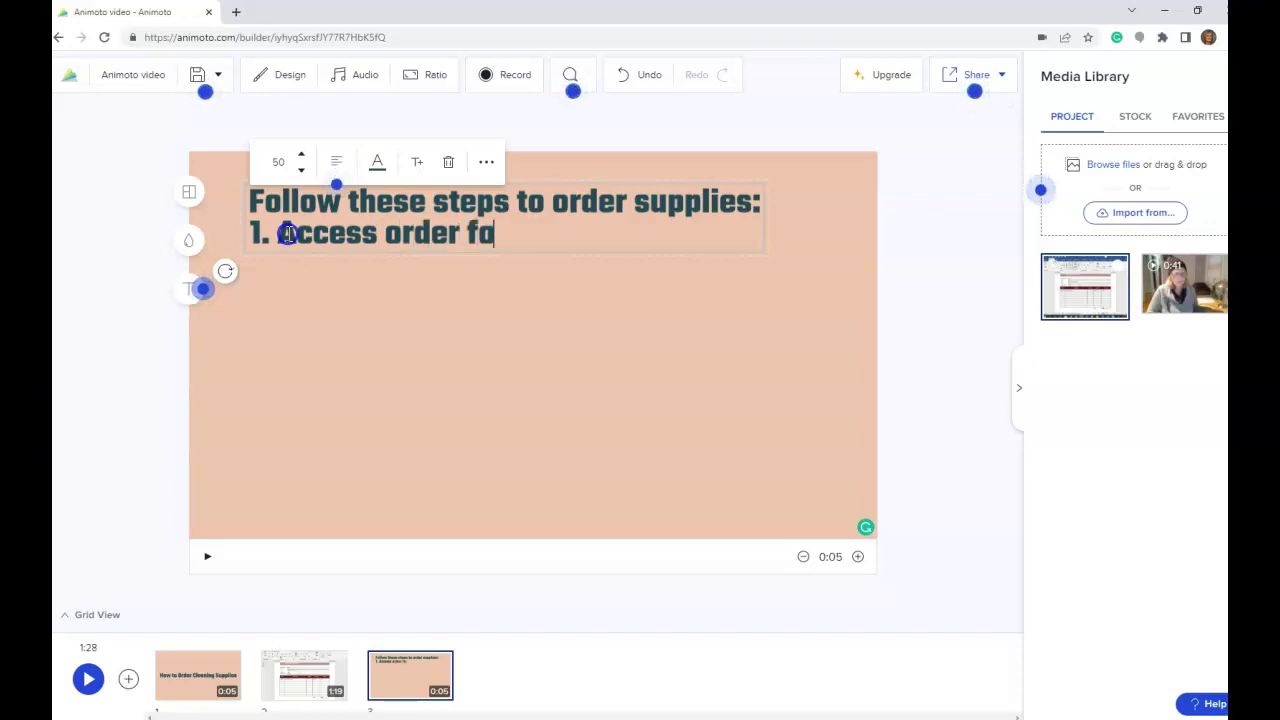
type("rm from Z")
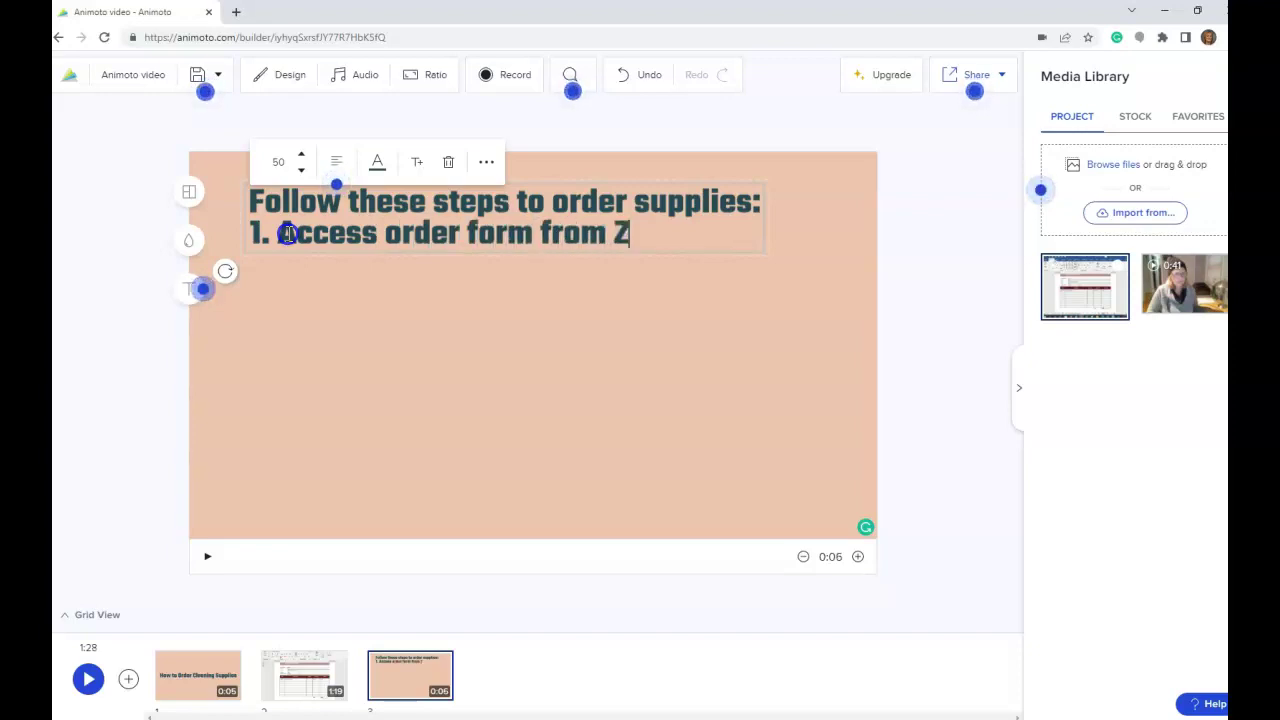
type(" Drive")
key("Return")
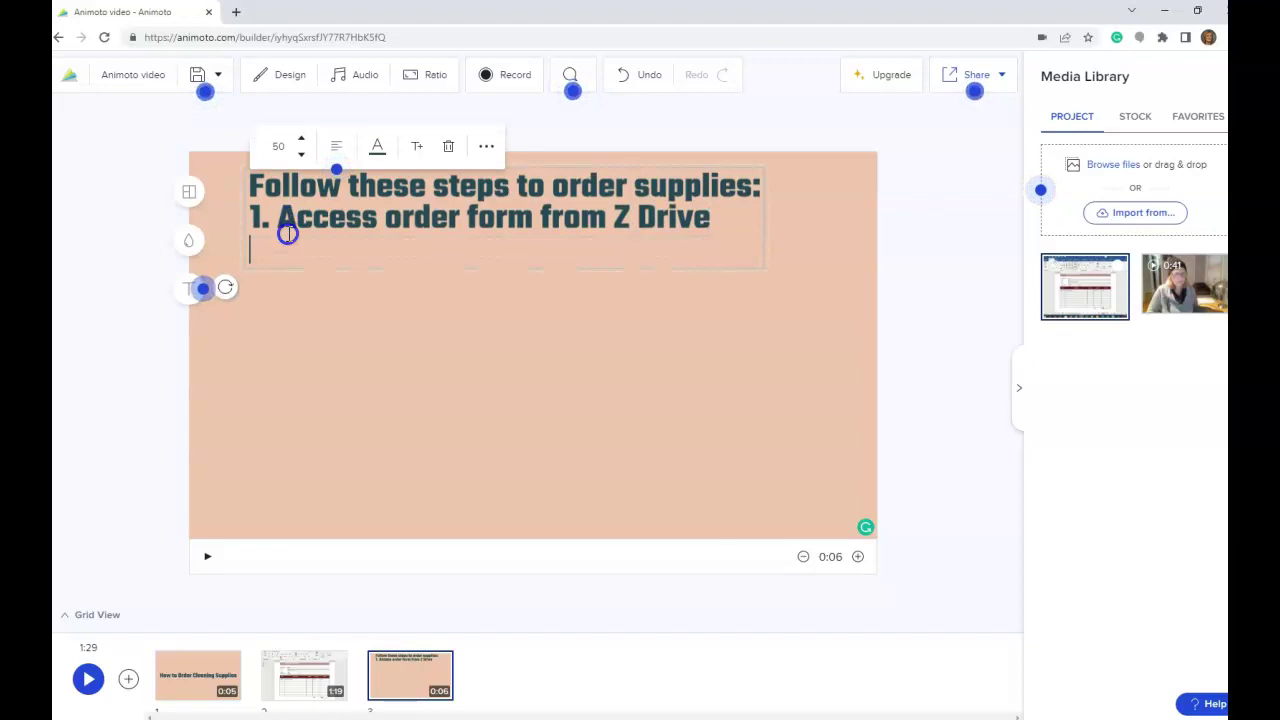
Add "2. Complete the order form" as the second line of the steps list.
type("2. C")
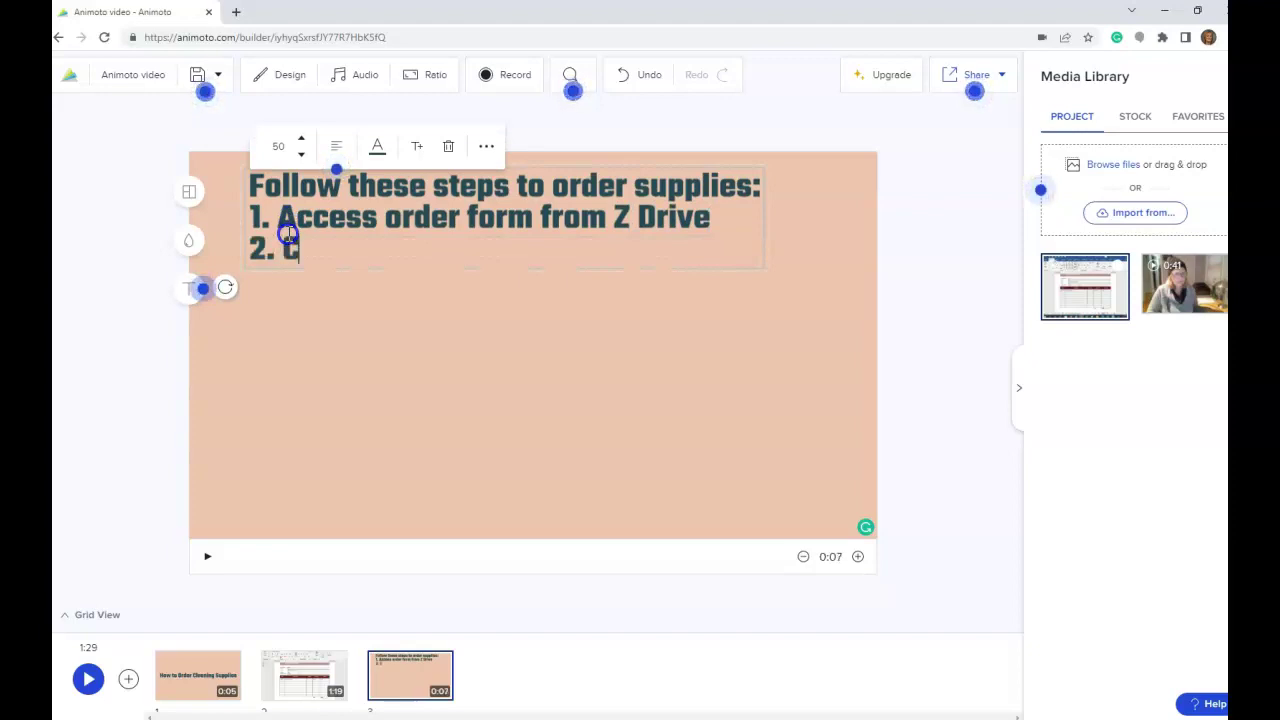
type("omplete th")
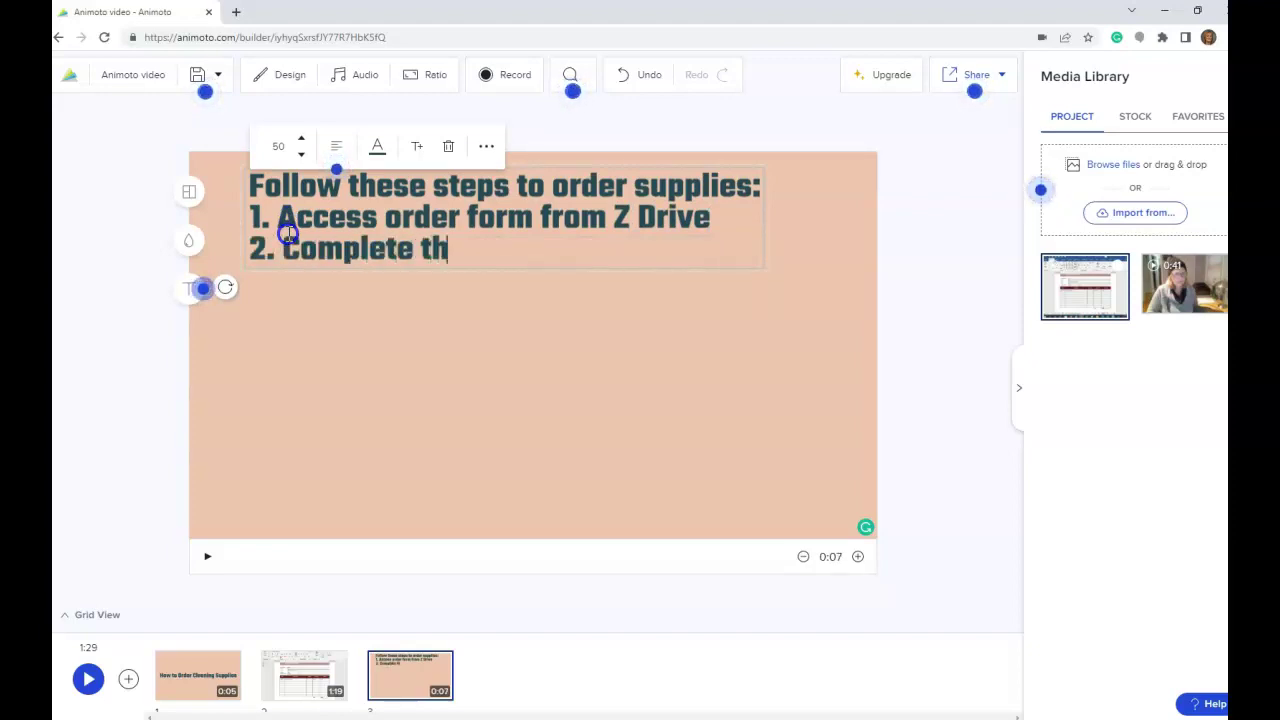
type("e order for")
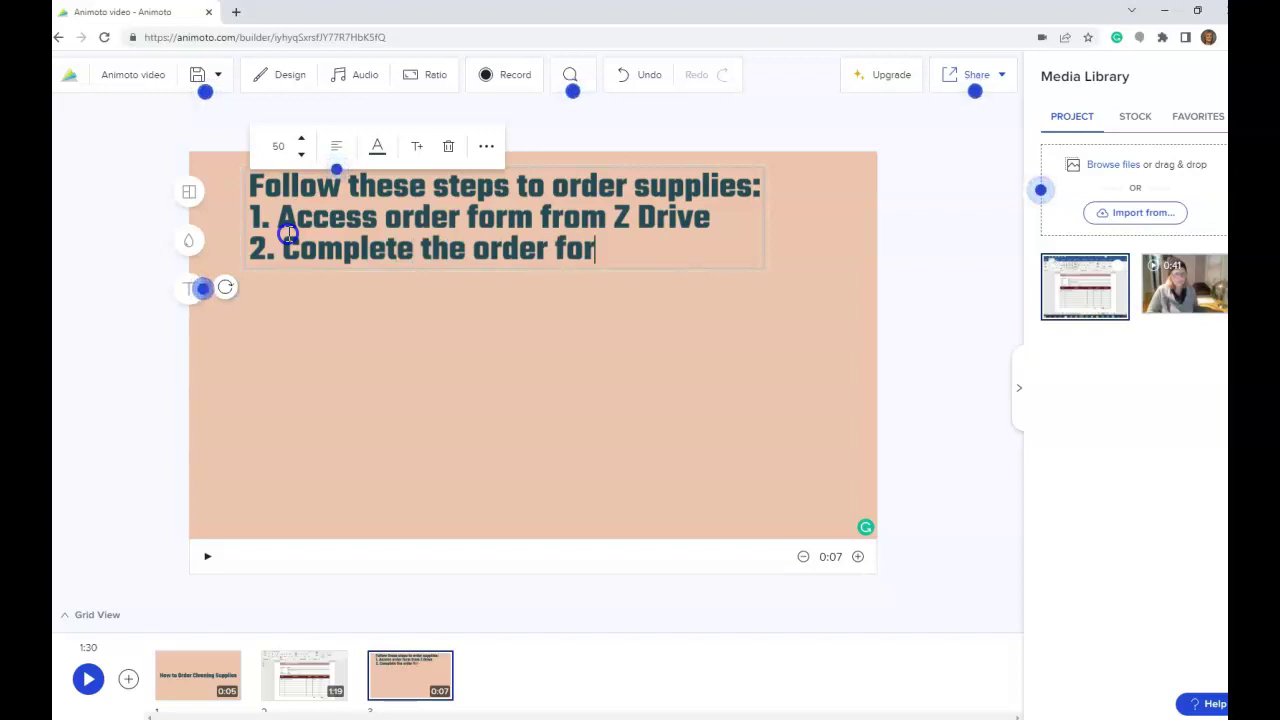
type("m")
key("Return")
Add "3. Email the order form to your supervisor for approval." as the third line of the steps list.
type("3")
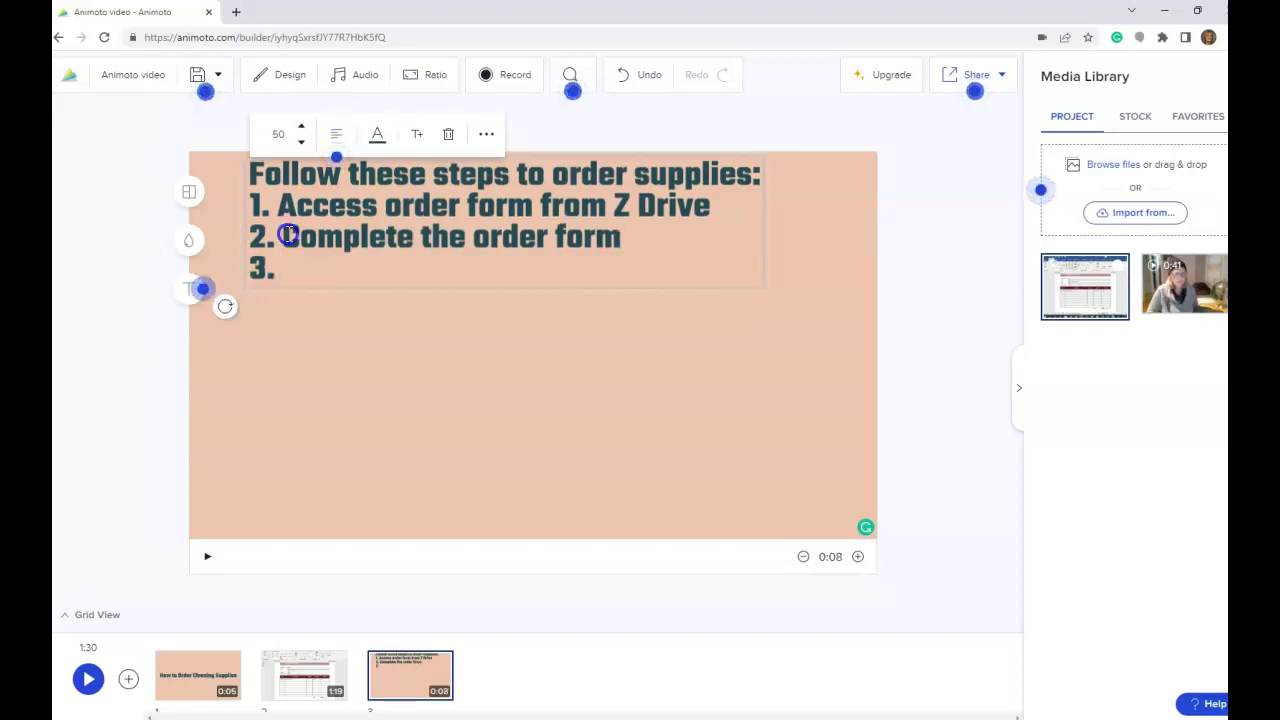
type(". Emai")
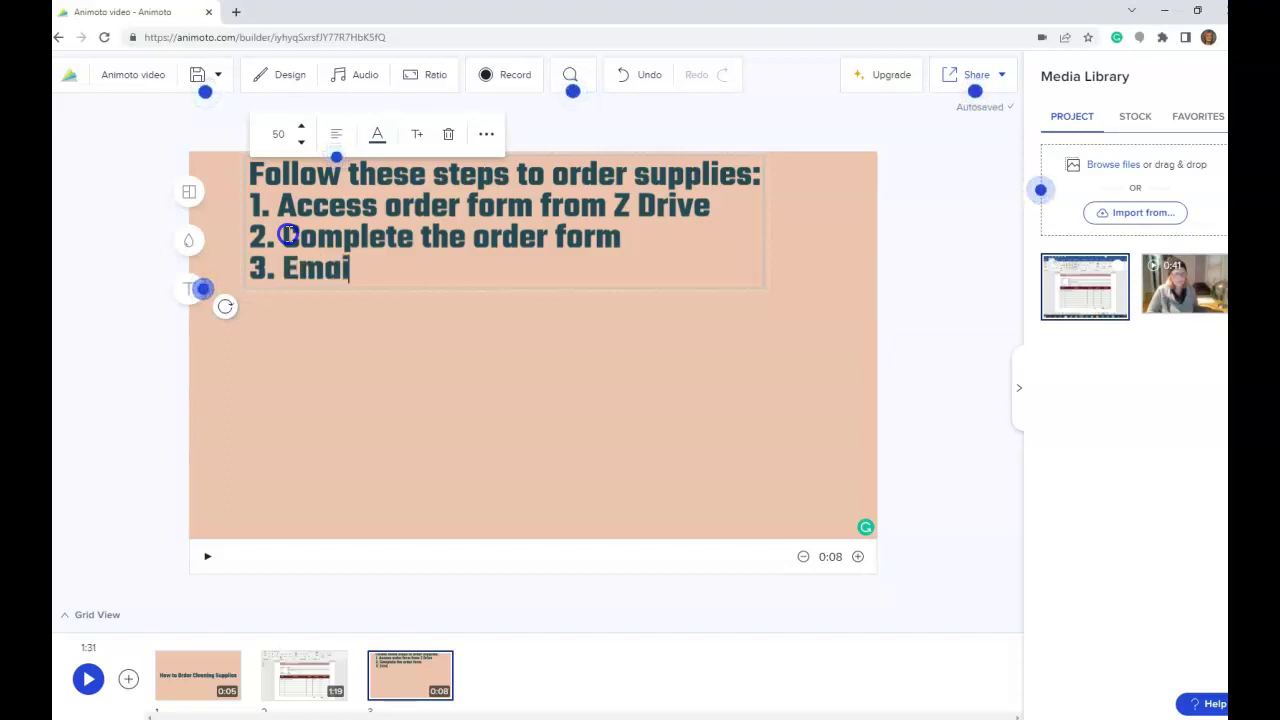
type("l the order for")
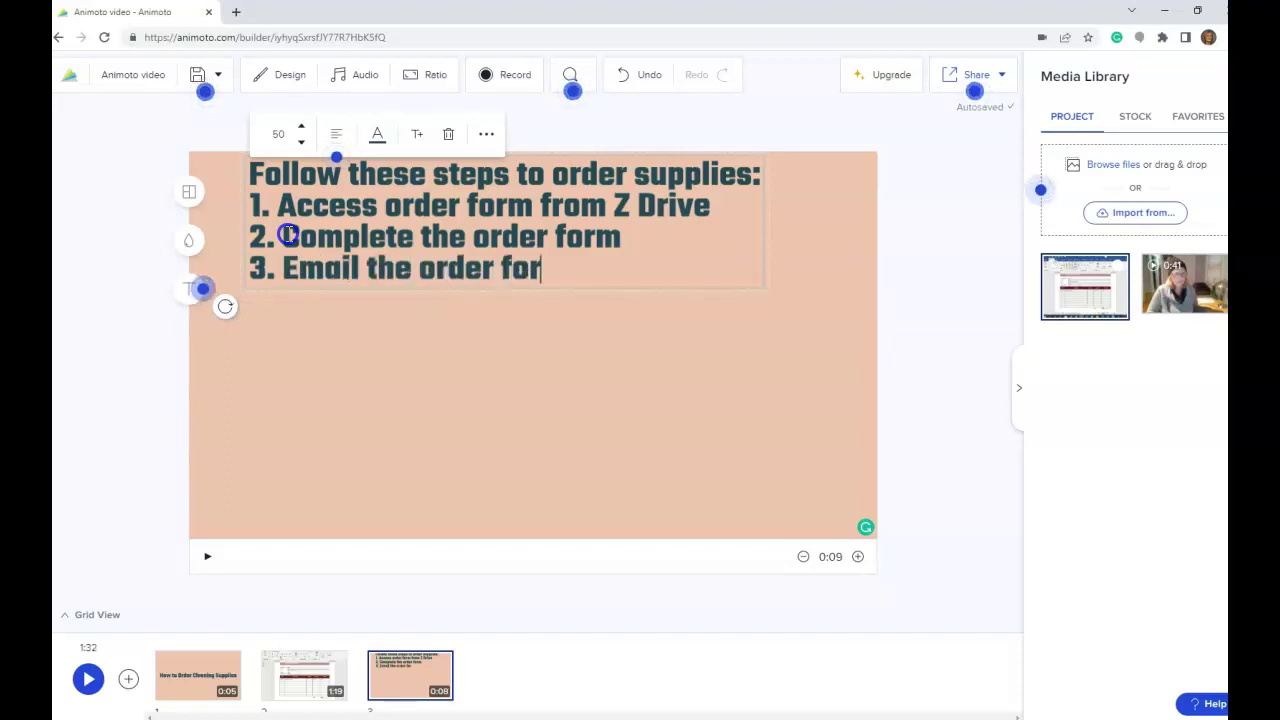
type("m to your su")
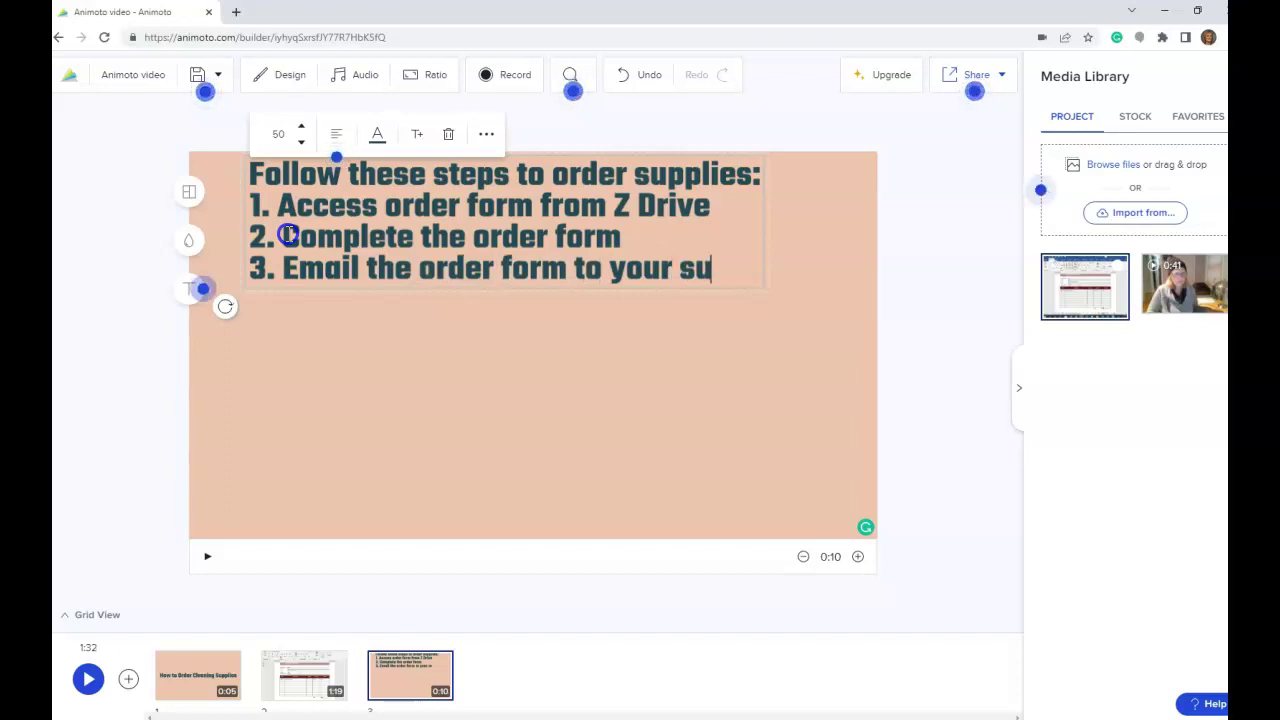
type("pervisor")
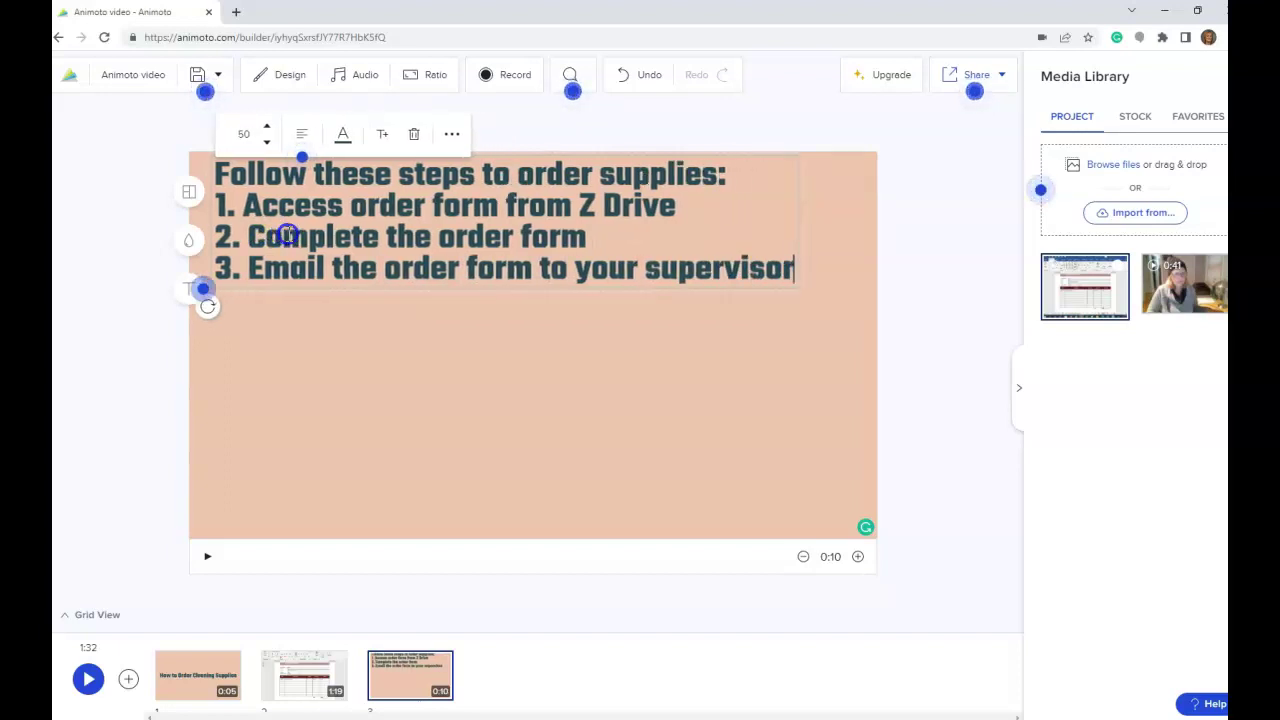
type(" for app")
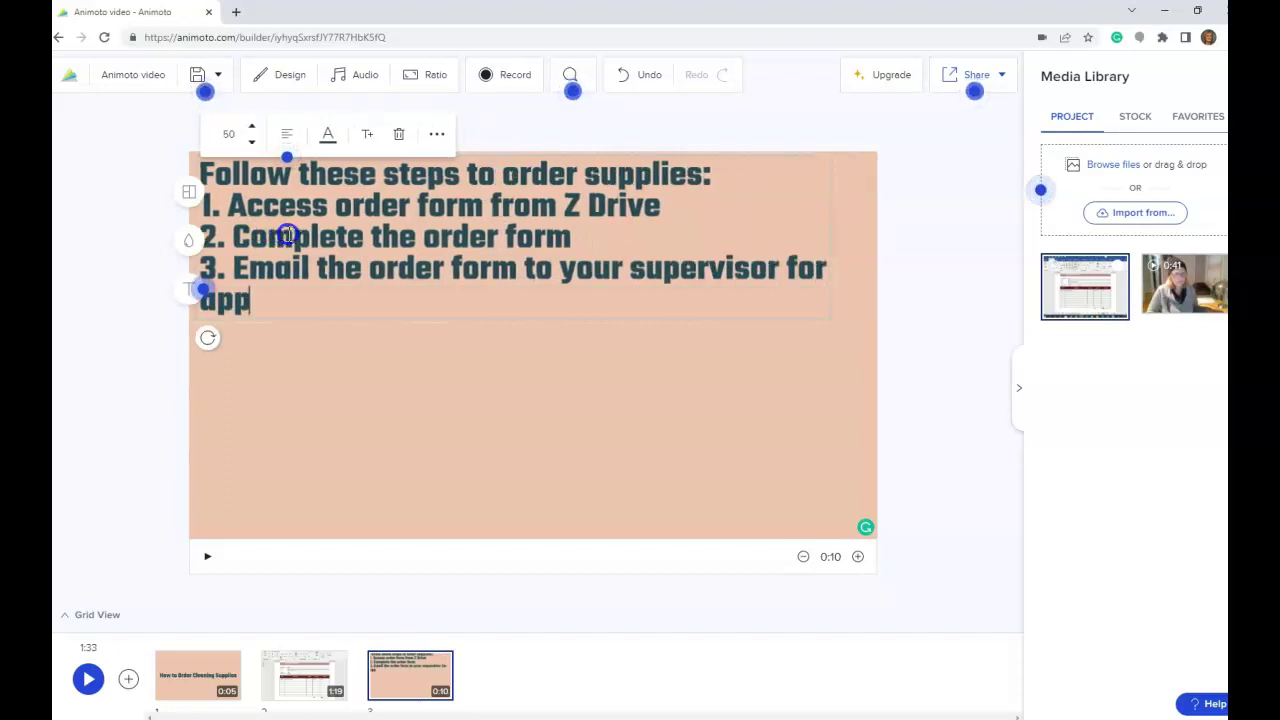
type("roval.")
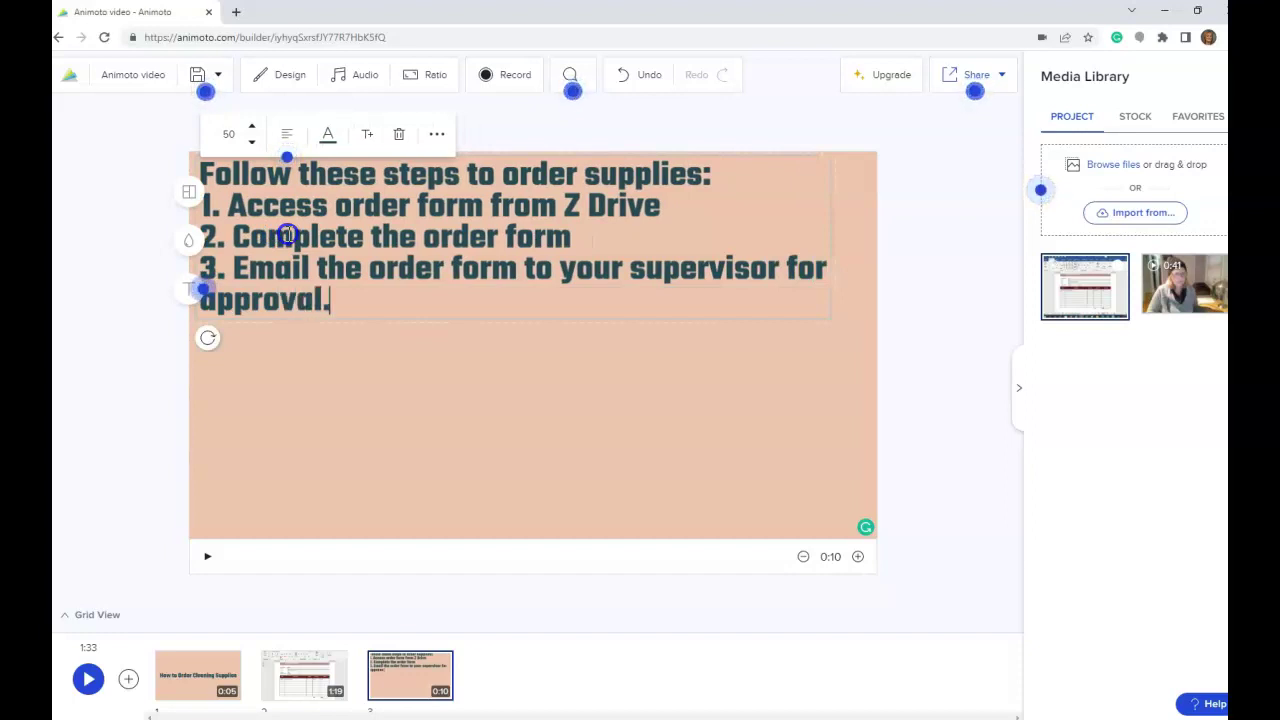
Insert a blank line between the "Follow these steps to order supplies:" heading and step 1, and select the whole text box.
left_click(715, 175)
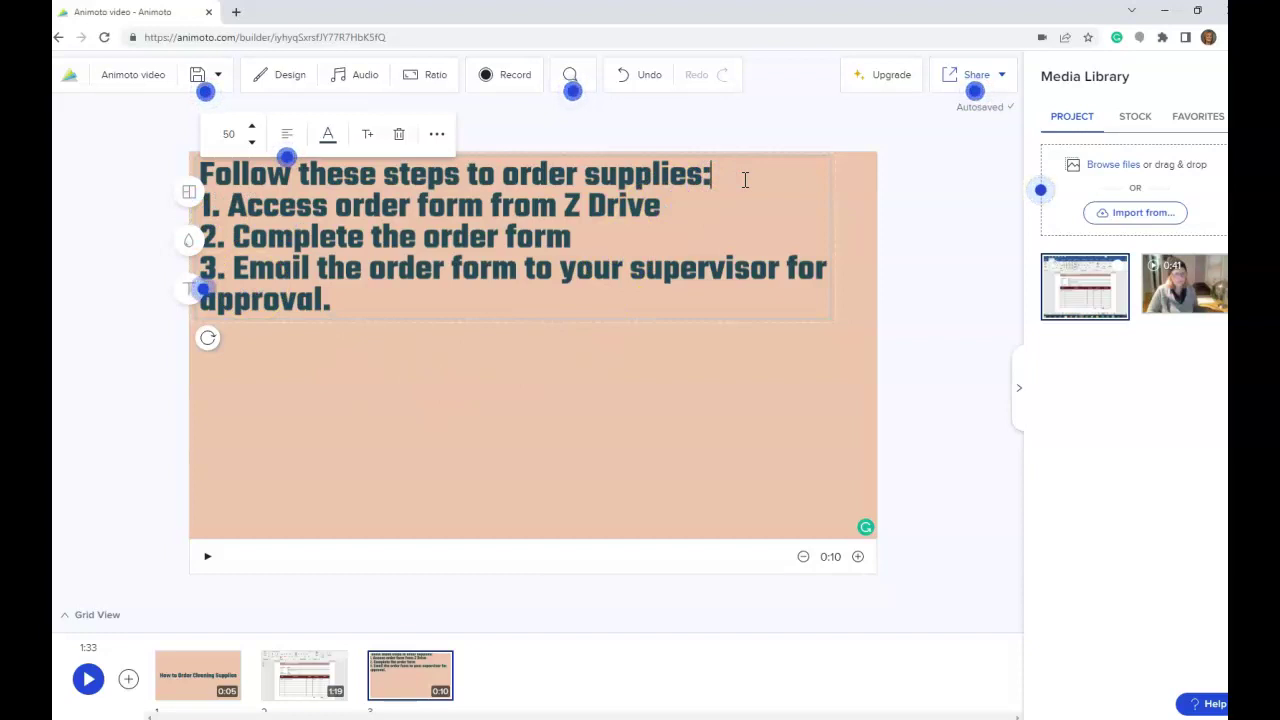
key("Return")
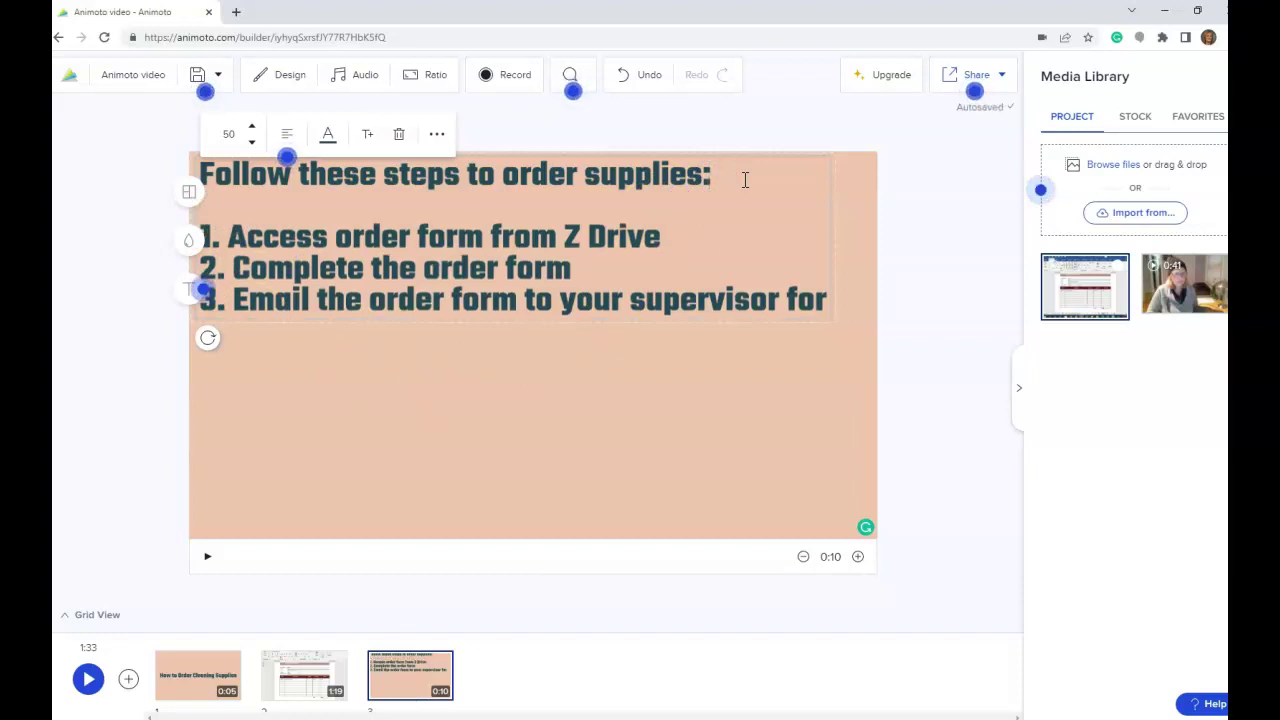
left_click(762, 160)
left_click(803, 325)
left_click(794, 279)
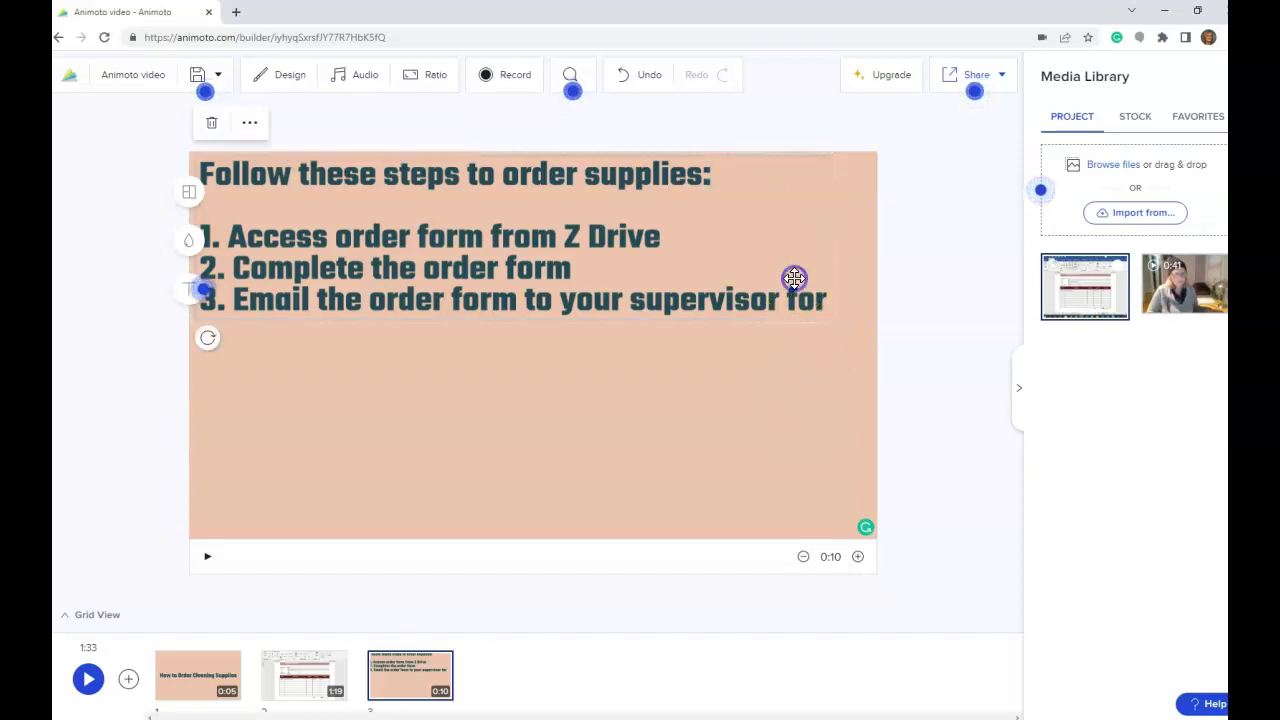
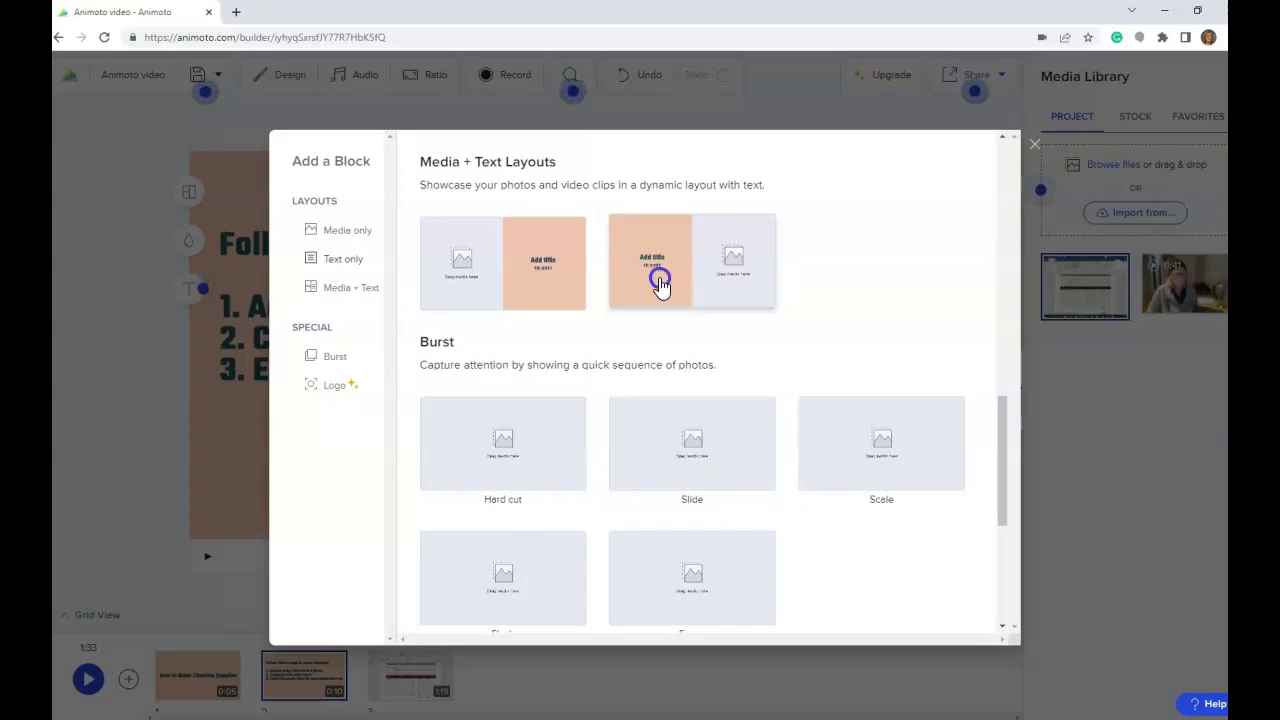
Add the Media + Text block with text before the media area and replace its title with "This is a sample of a completed order form.".
left_click(304, 340)
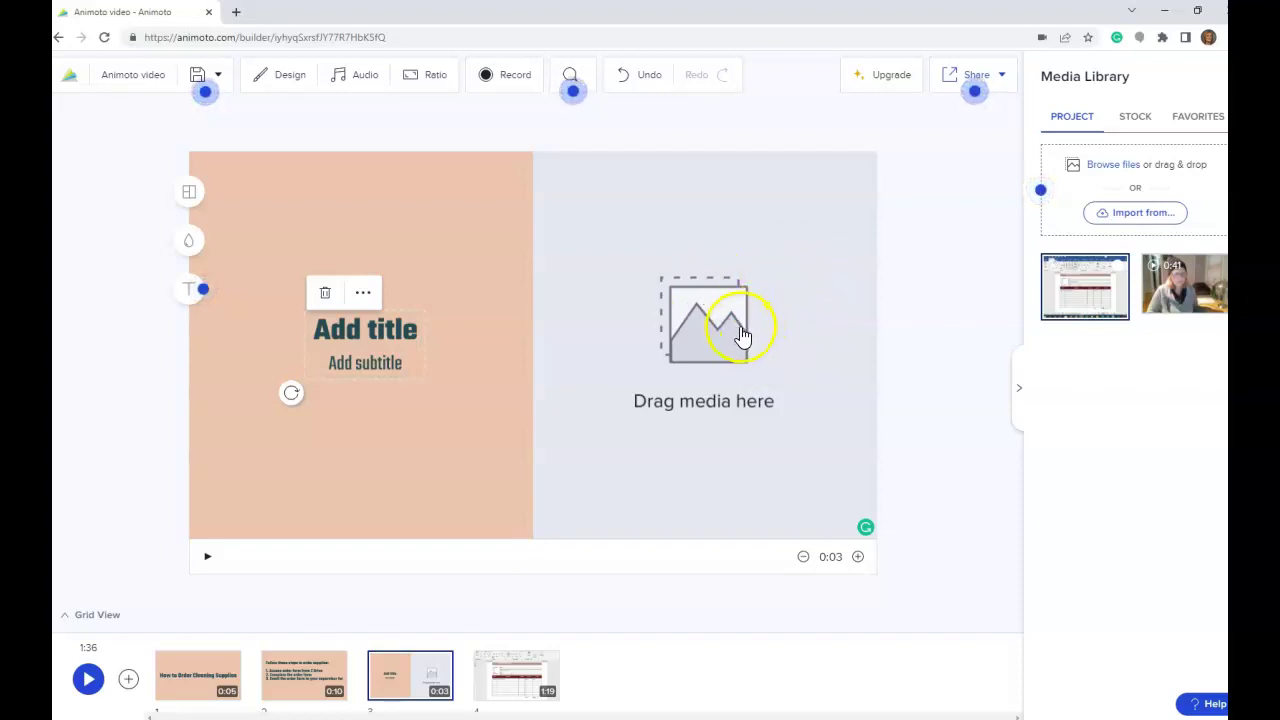
left_click(314, 329)
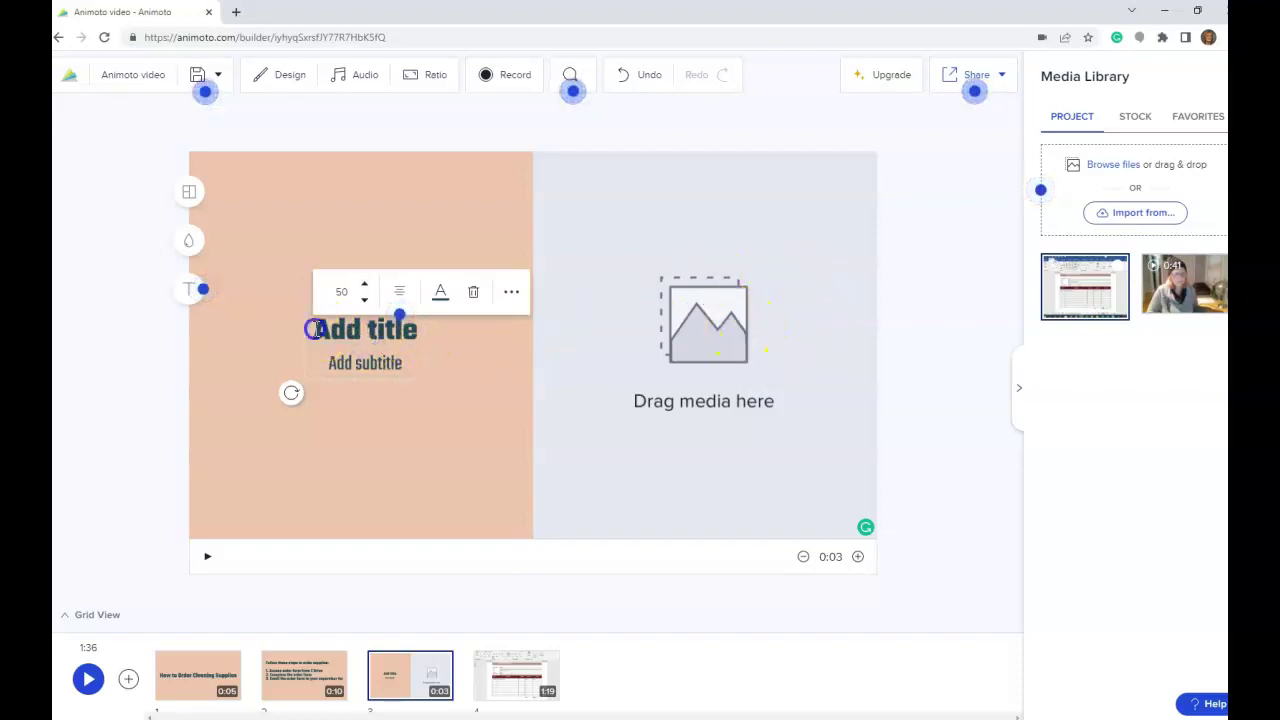
left_click_drag(314, 329, 427, 343)
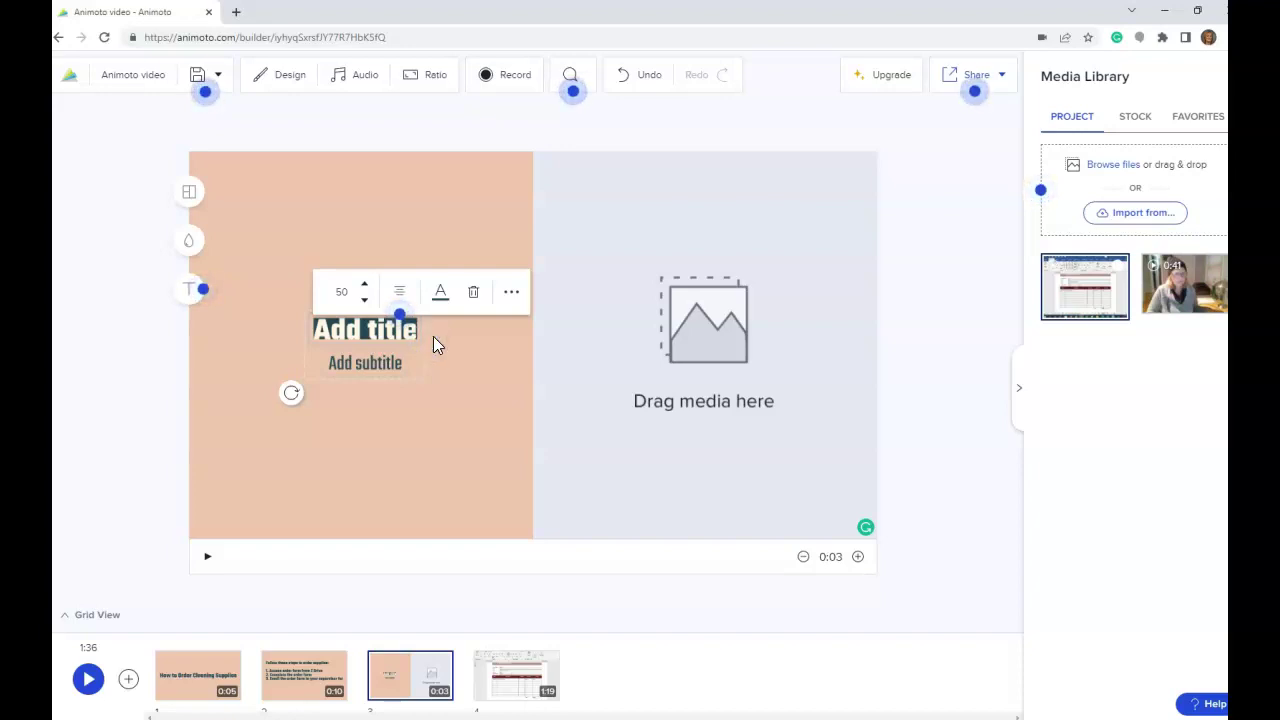
type("This is")
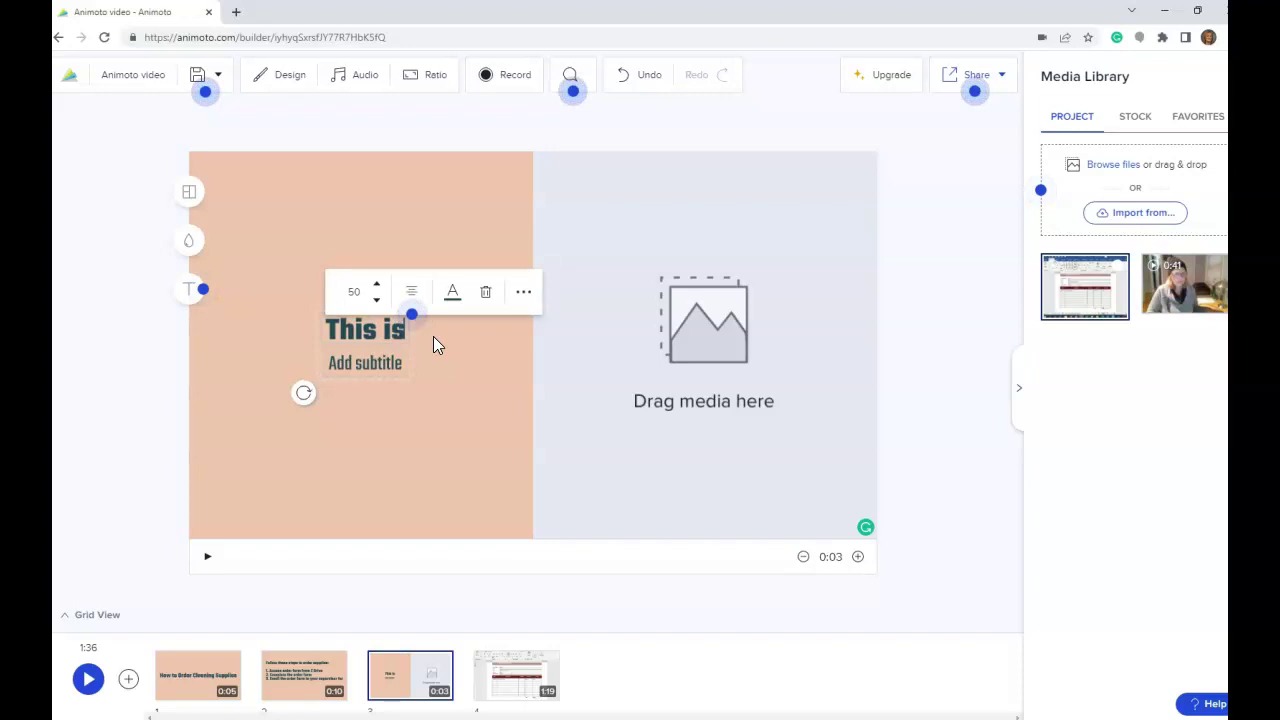
type(" a samp")
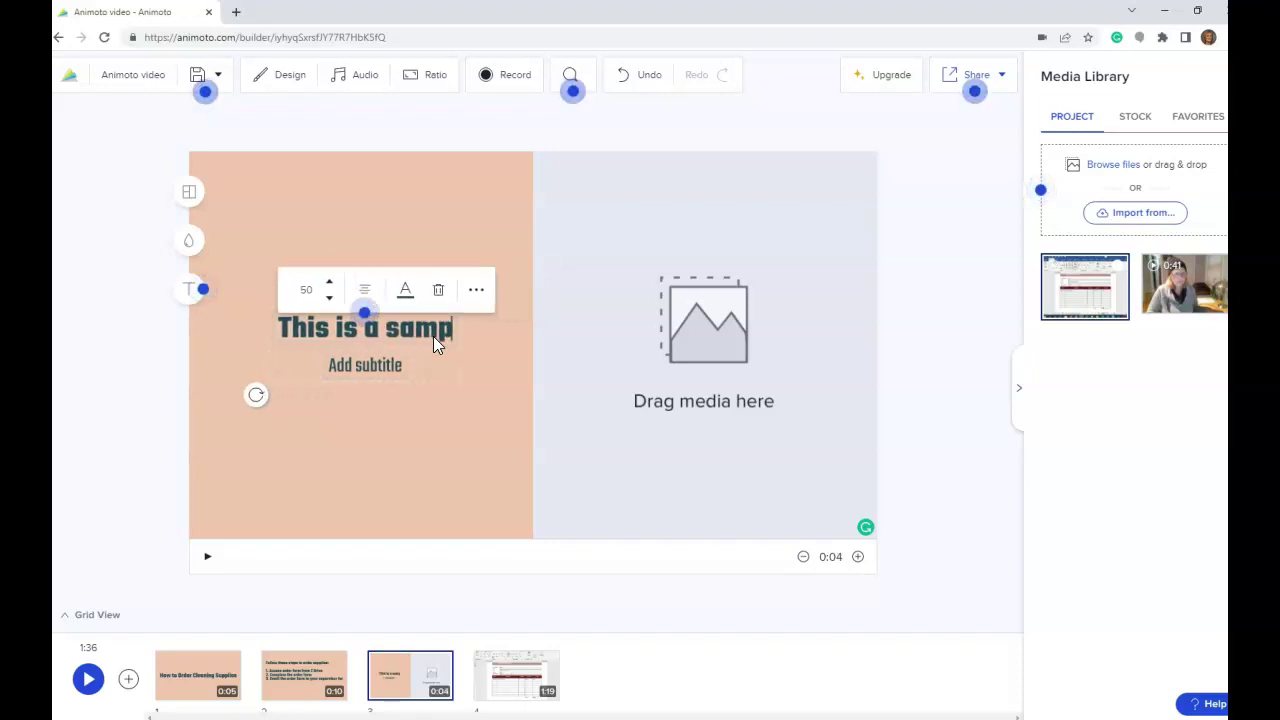
type("le of a comp")
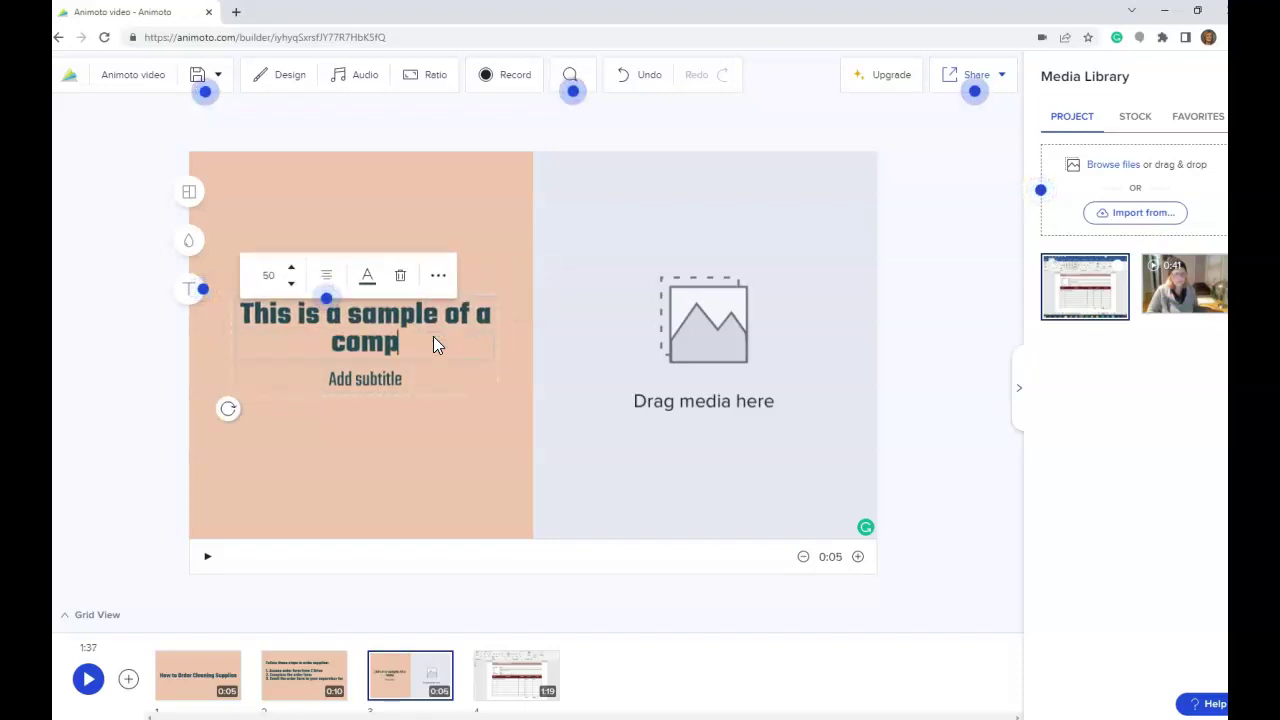
type("leted o")
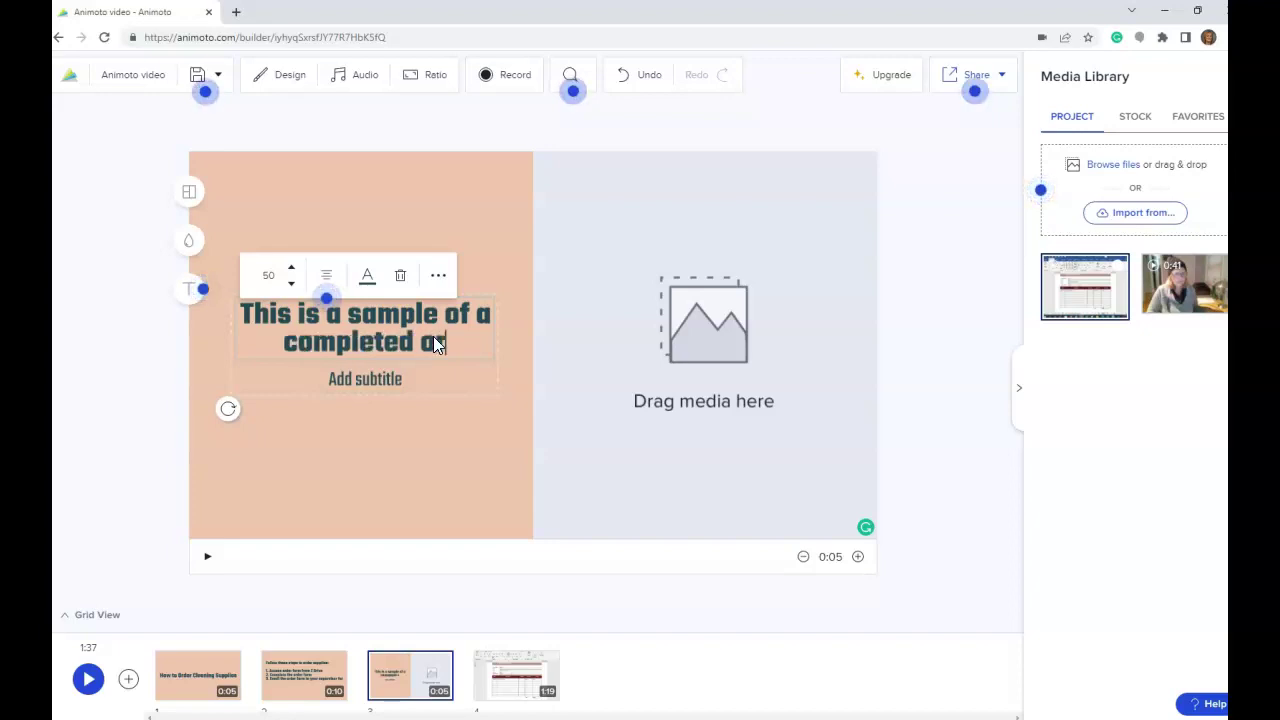
type("rder for")
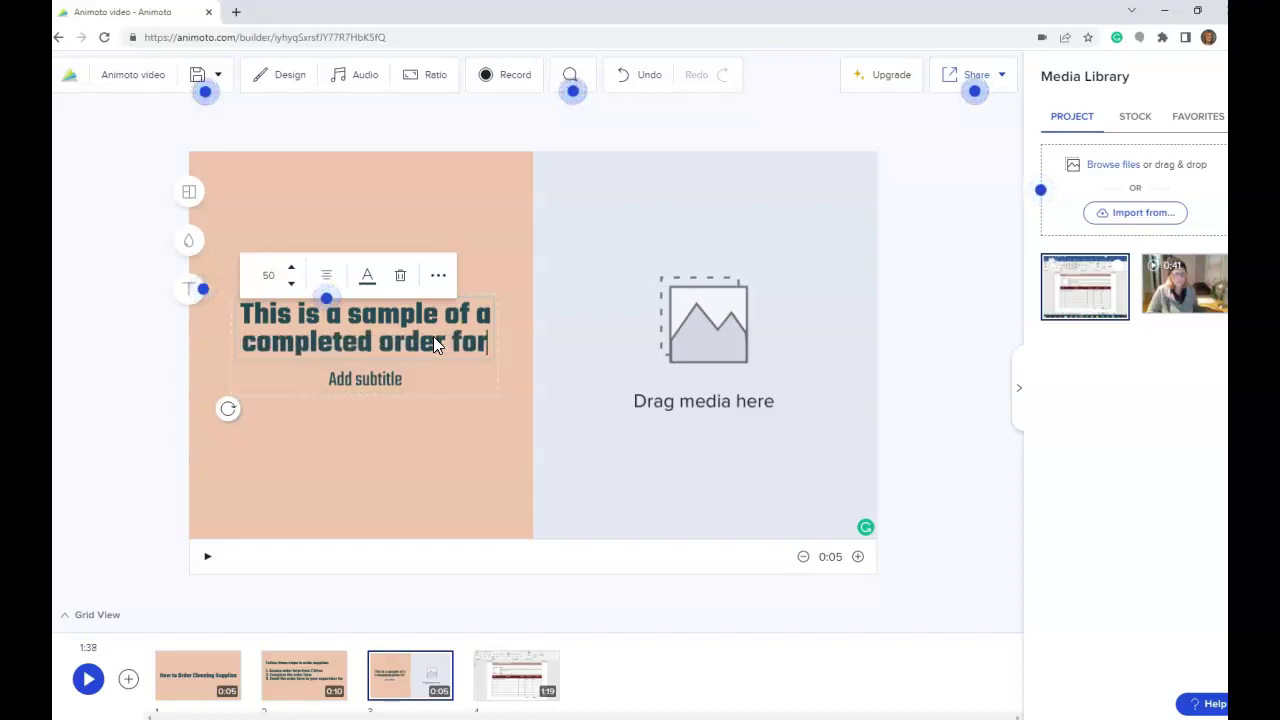
type("m.")
Delete the subtitle placeholder below the "This is a sample of a completed order form." title.
left_click(437, 357)
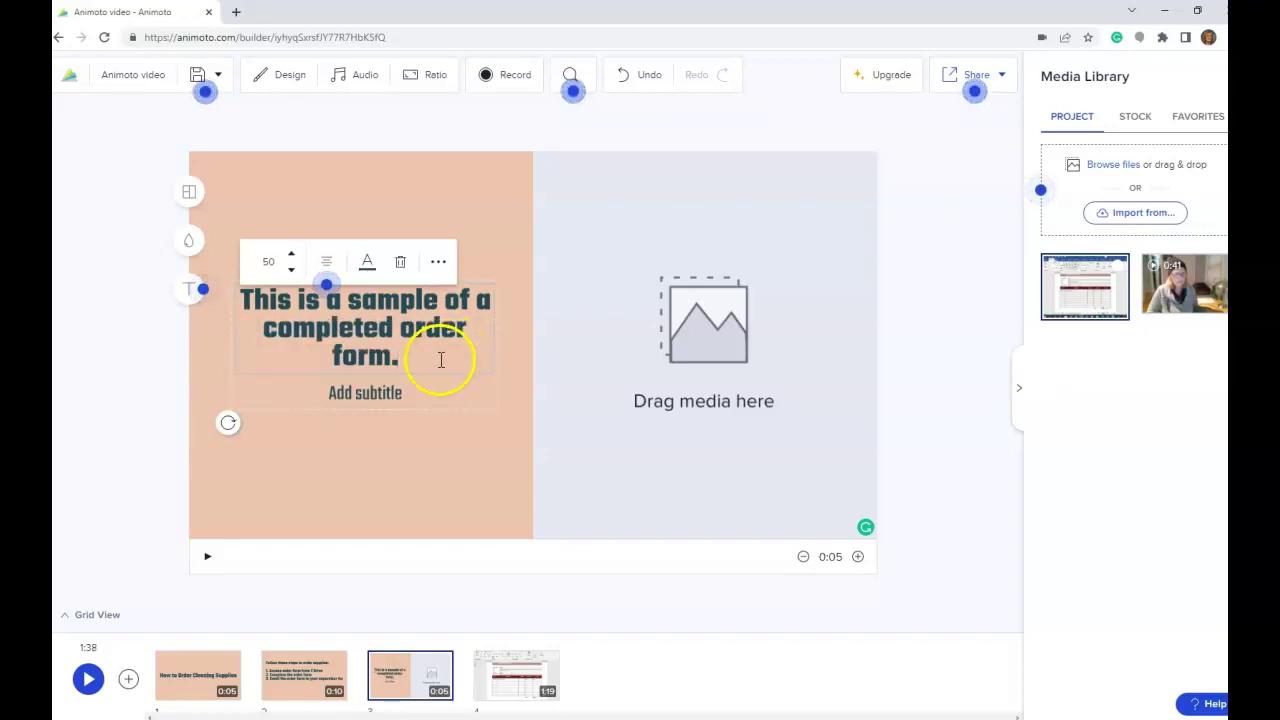
left_click(434, 392)
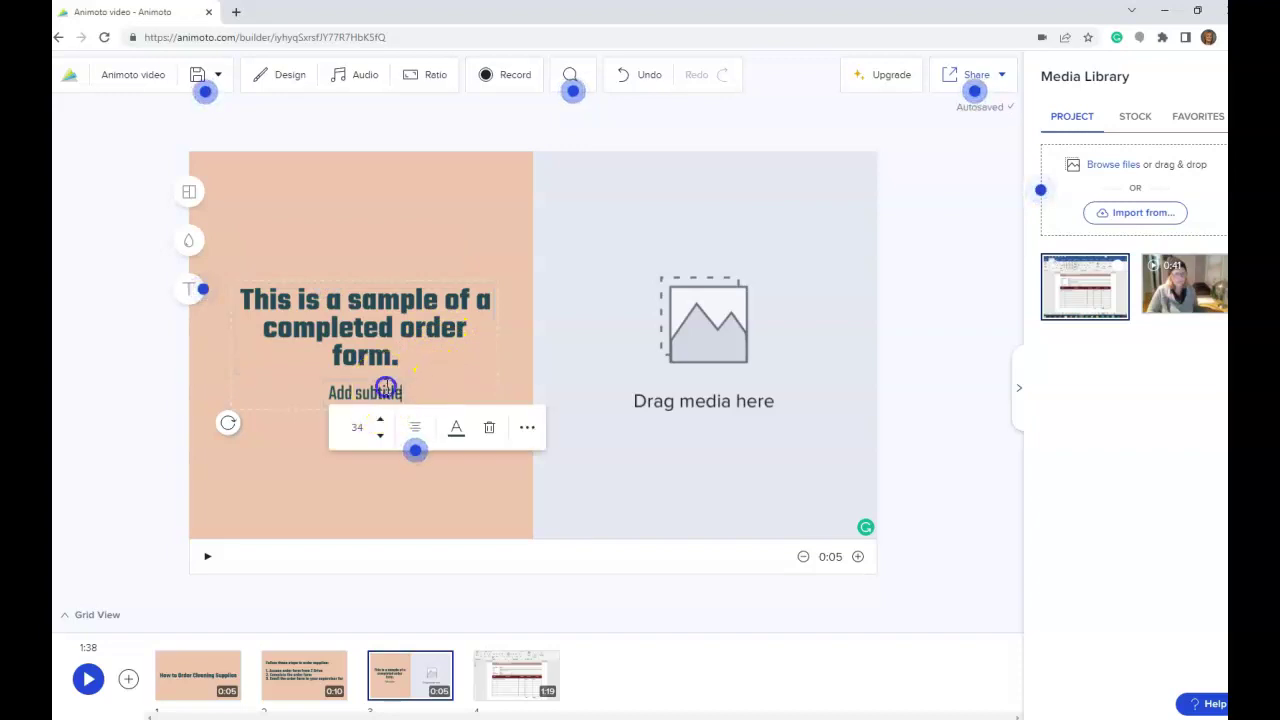
left_click(490, 430)
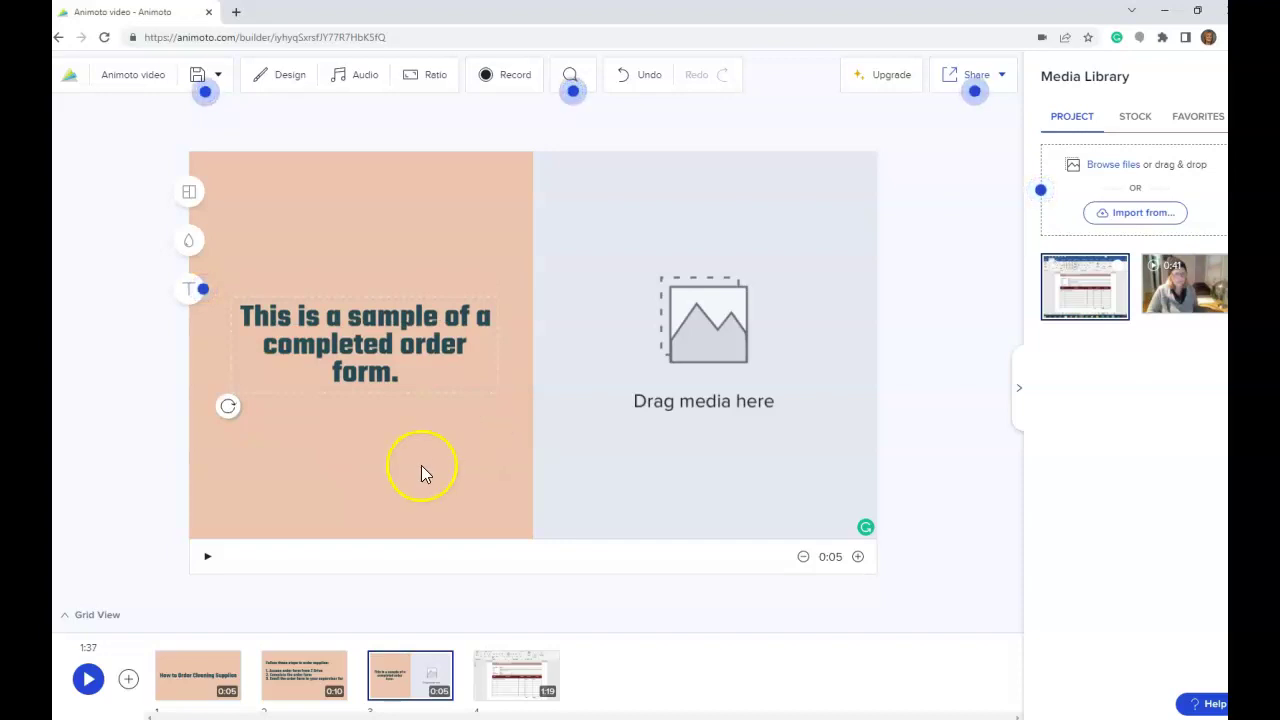
Left-align the "This is a sample of a completed order form." title.
left_click(245, 318)
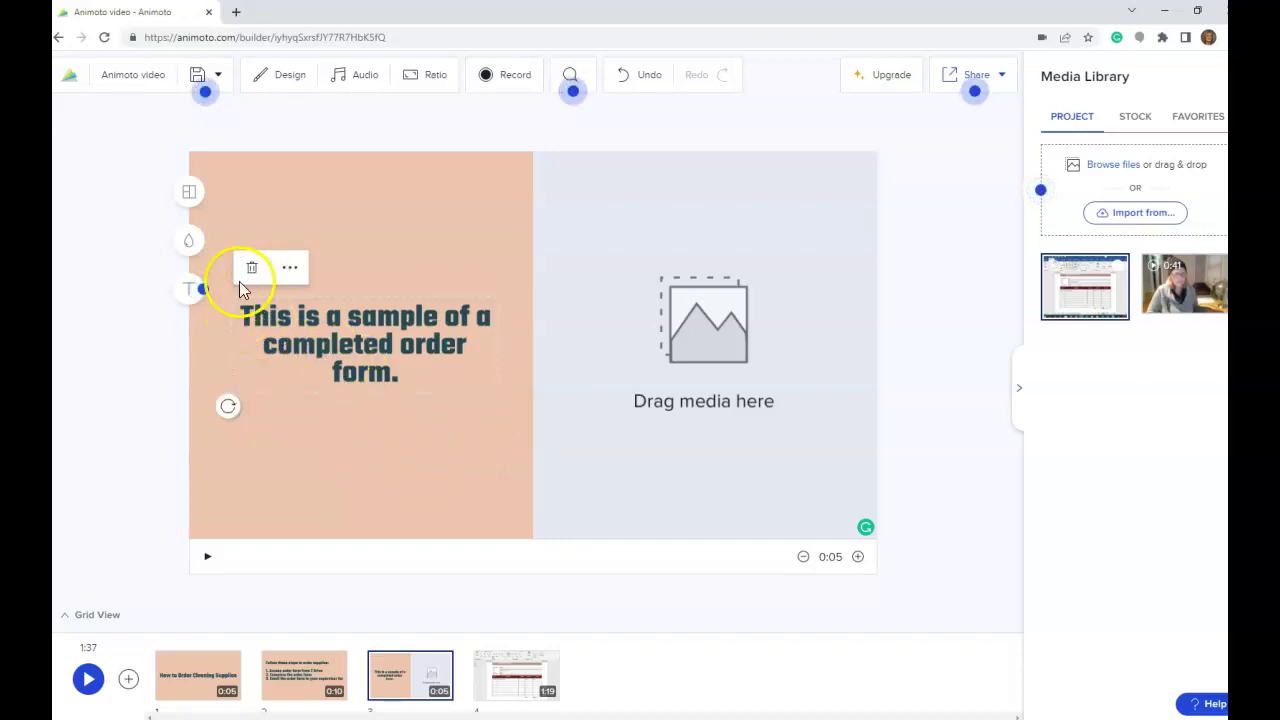
left_click(291, 270)
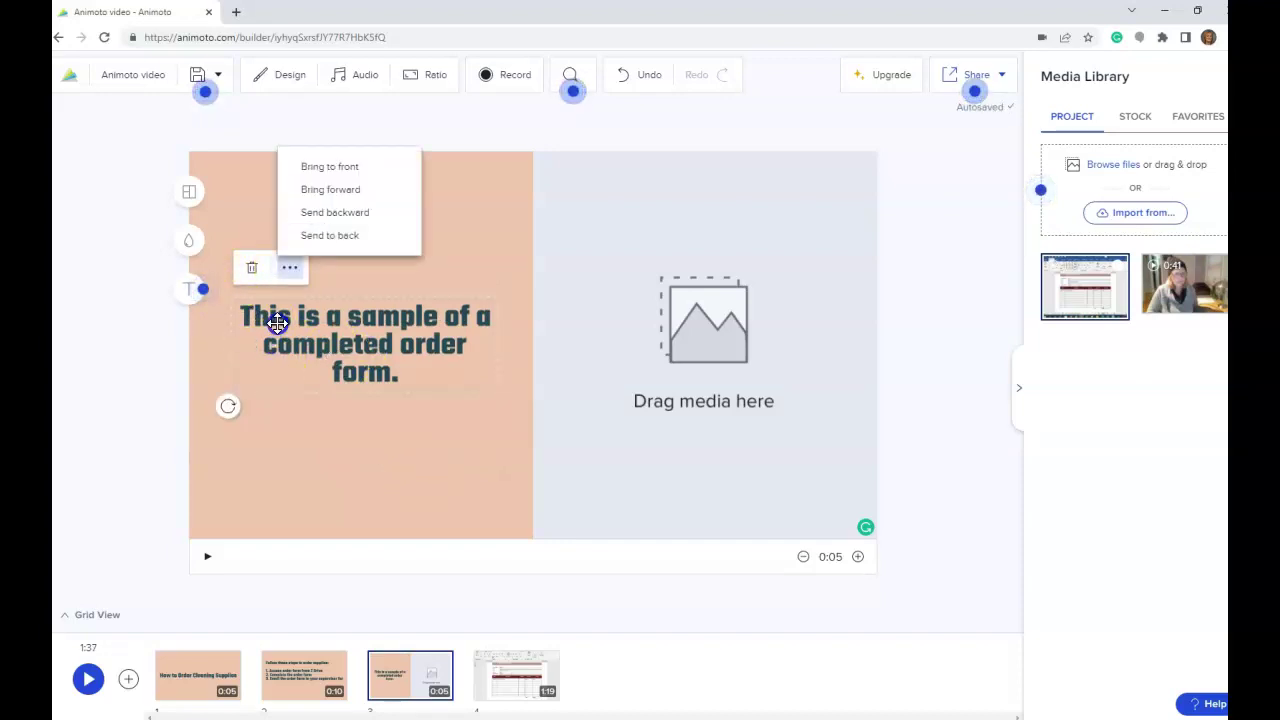
left_click(241, 318)
left_click(330, 278)
left_click(365, 248)
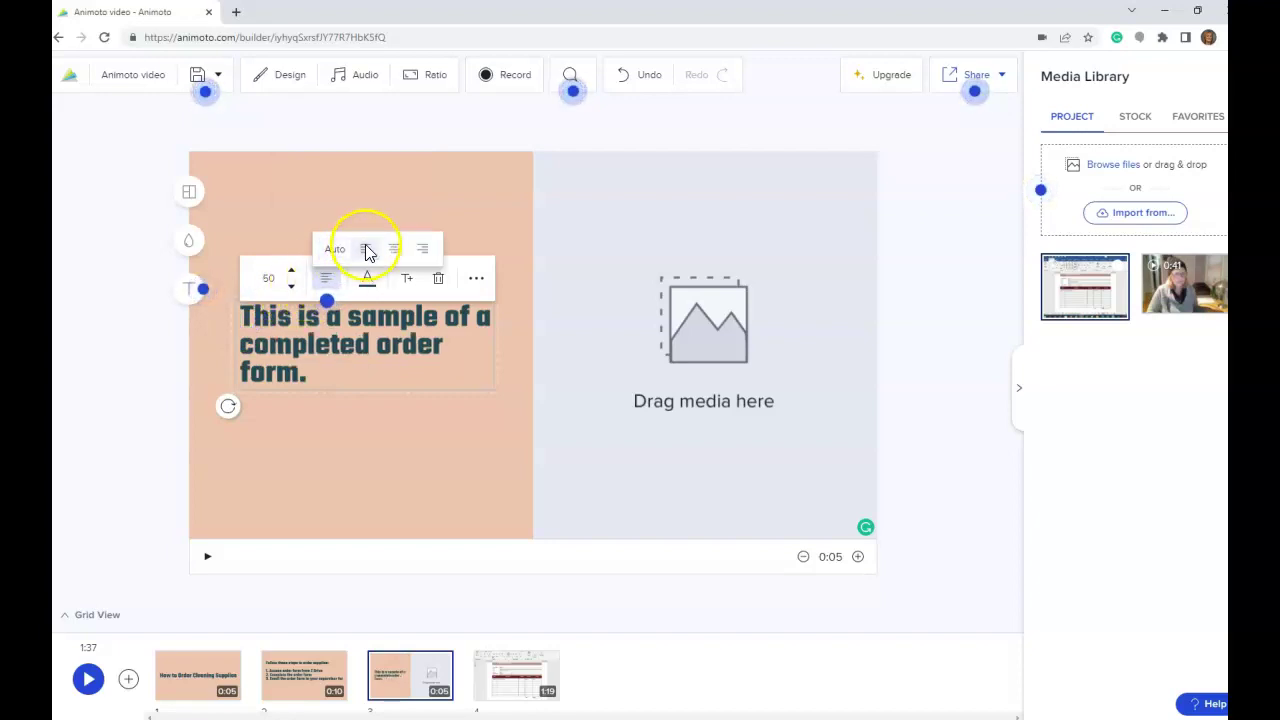
Upload the Supply Order Form PNG from the device's Desktop folder to the project's media library.
left_click(702, 352)
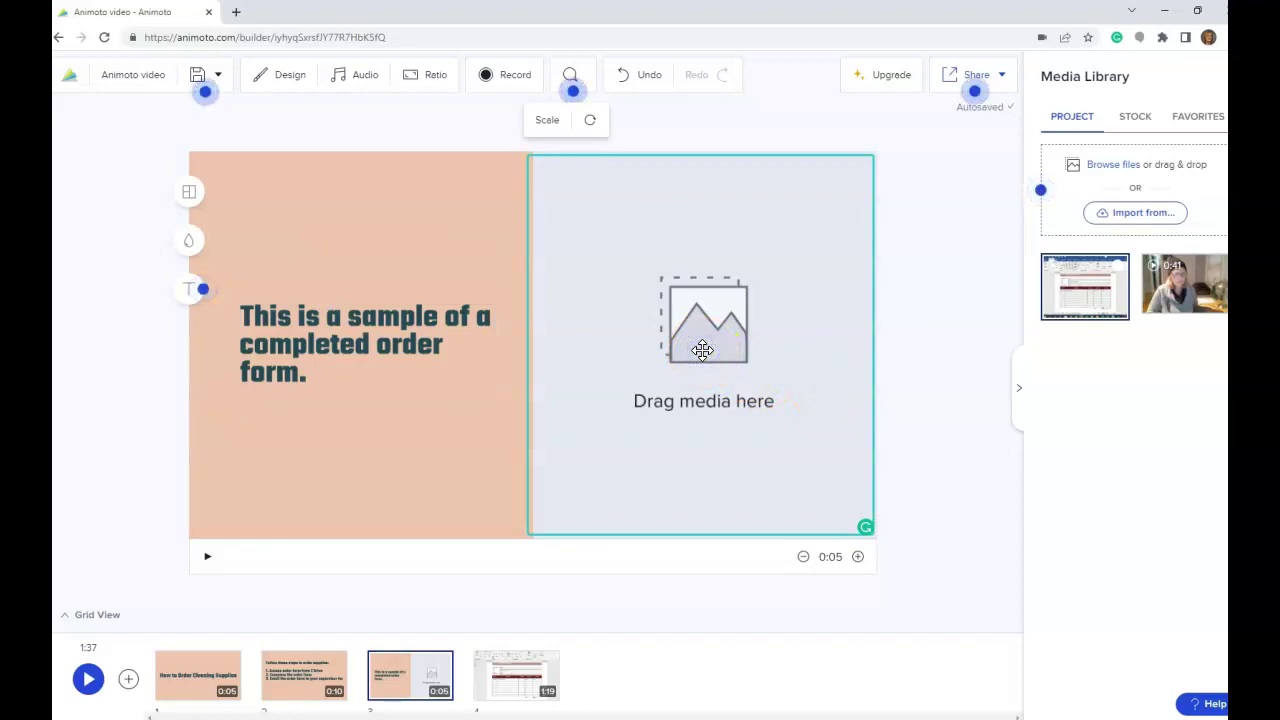
left_click(704, 343)
left_click(1120, 212)
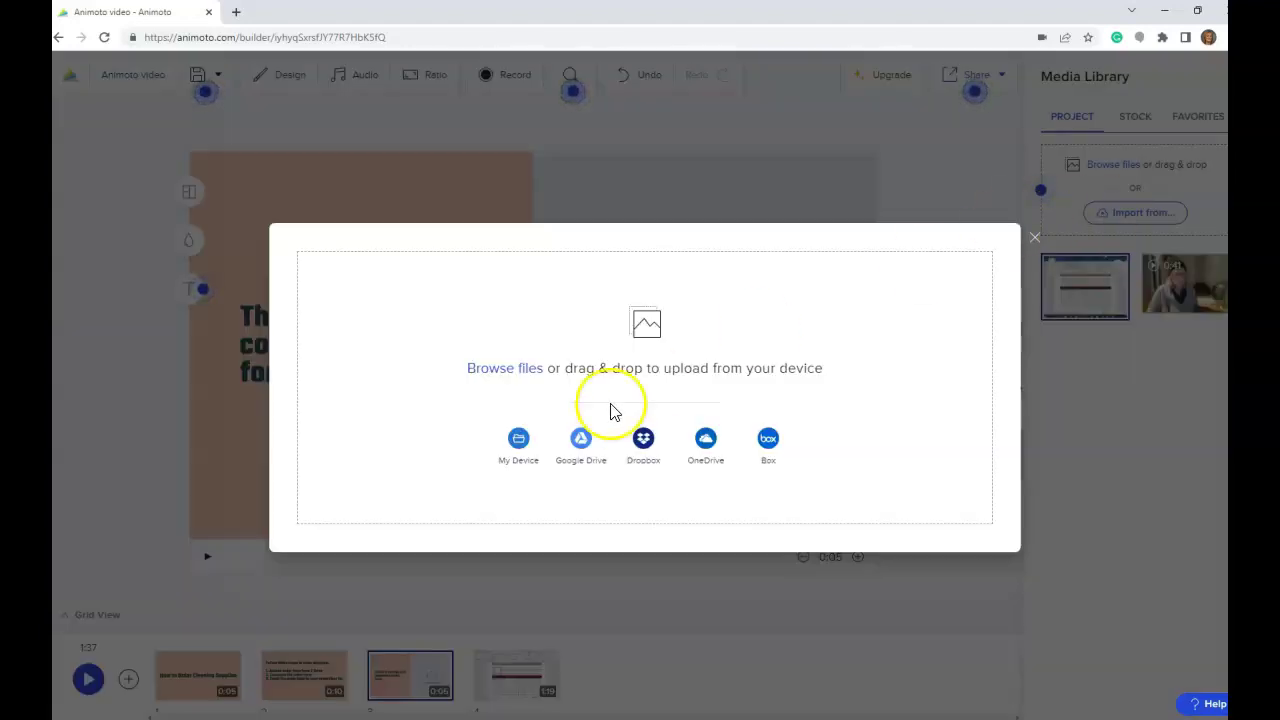
left_click(517, 442)
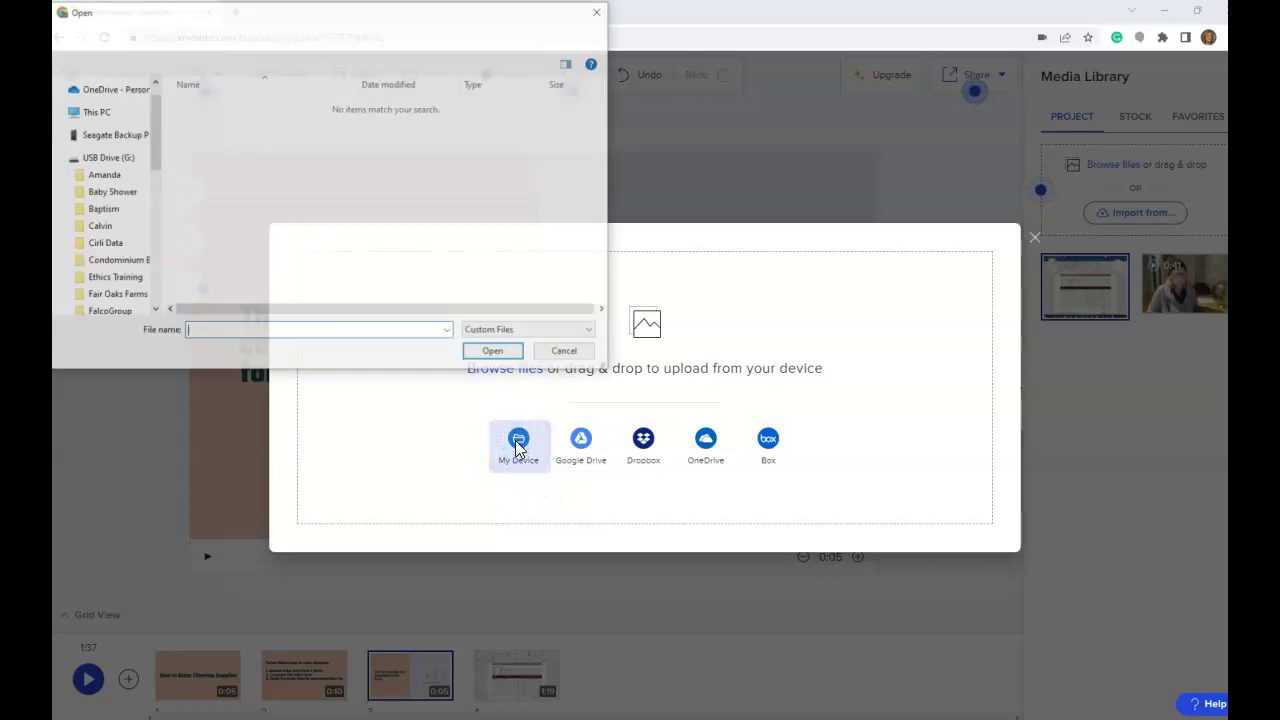
left_click_drag(147, 201, 151, 100)
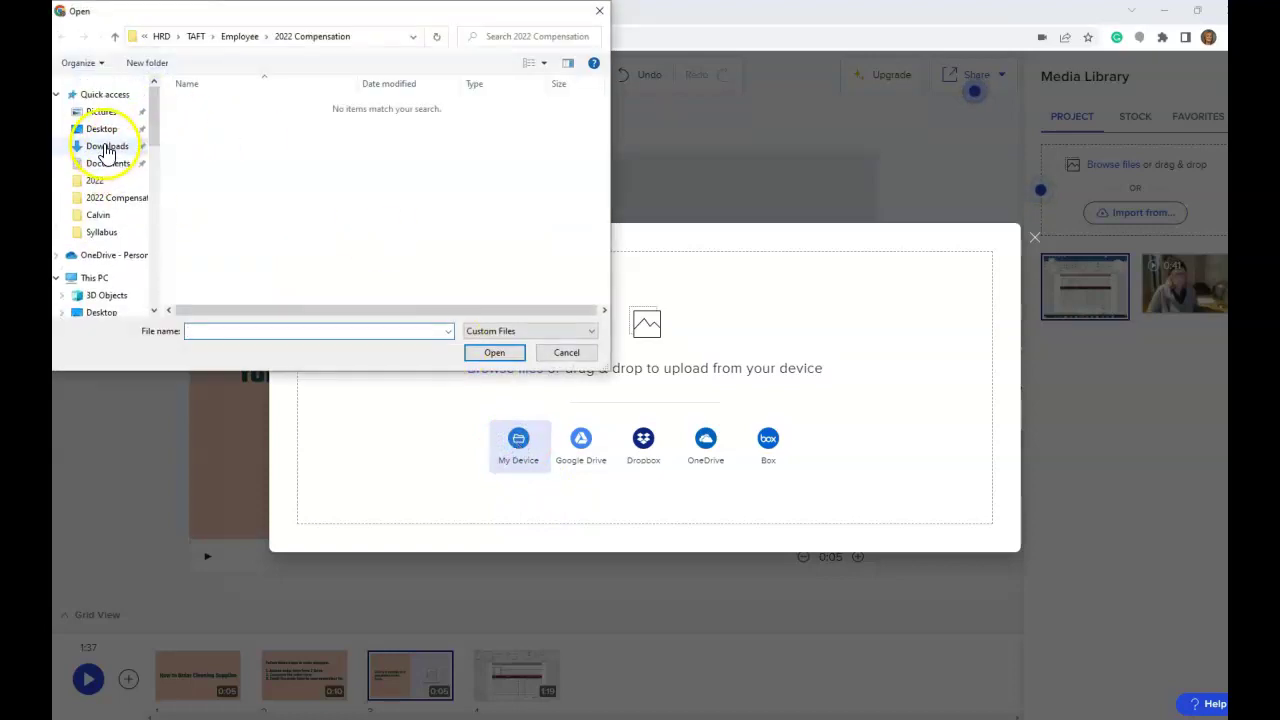
left_click(103, 129)
left_click(228, 104)
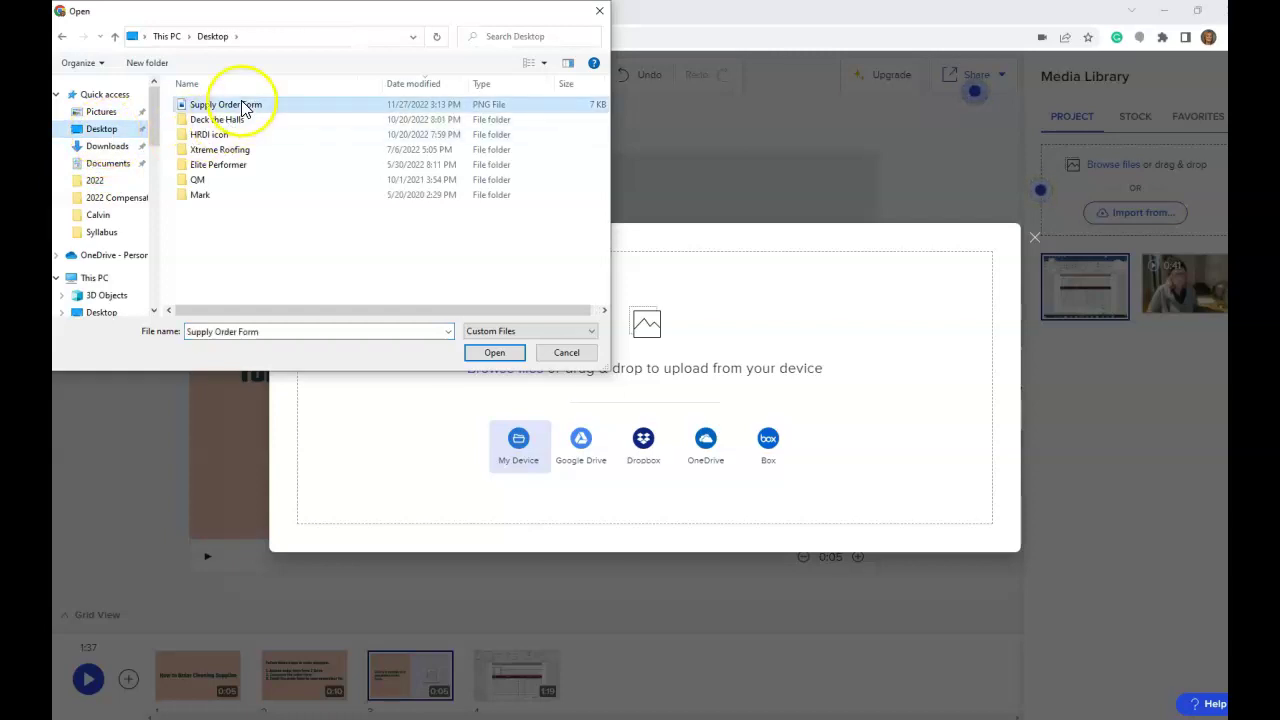
left_click(496, 353)
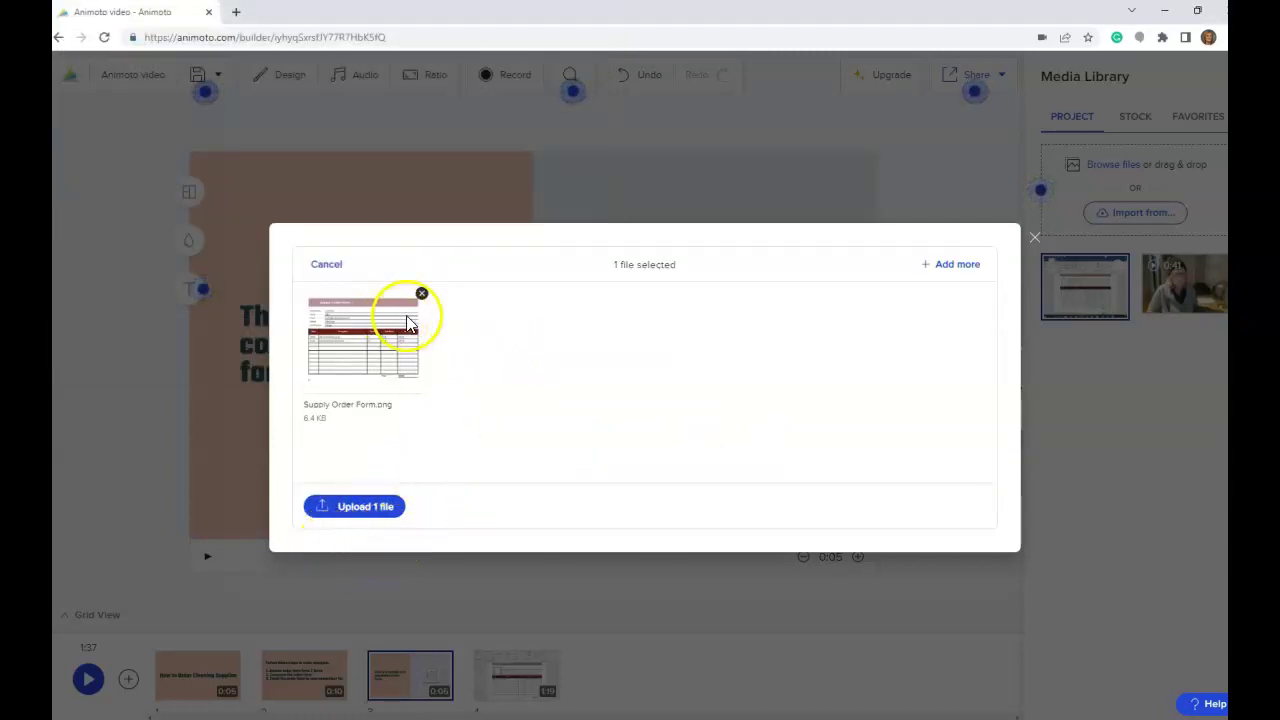
left_click(355, 509)
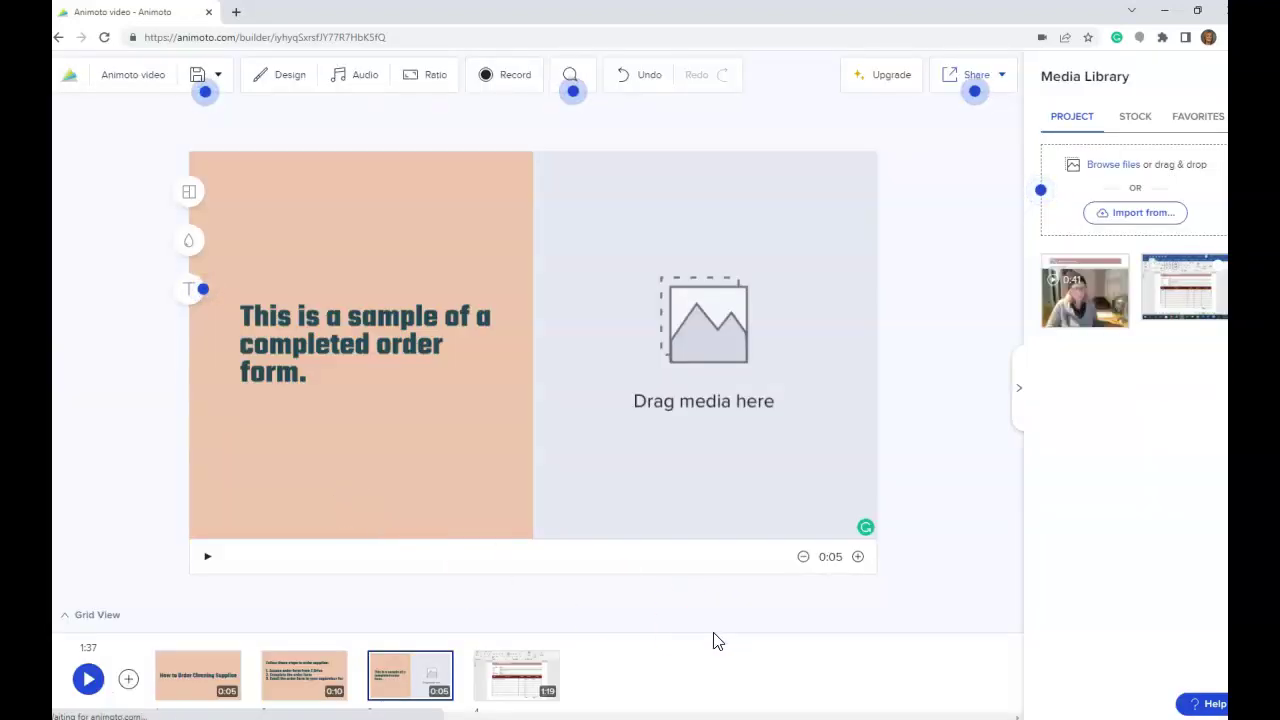
Place the Supply Order Form image in the block's media area and scale it down until the whole form fits.
left_click_drag(1118, 296, 786, 357)
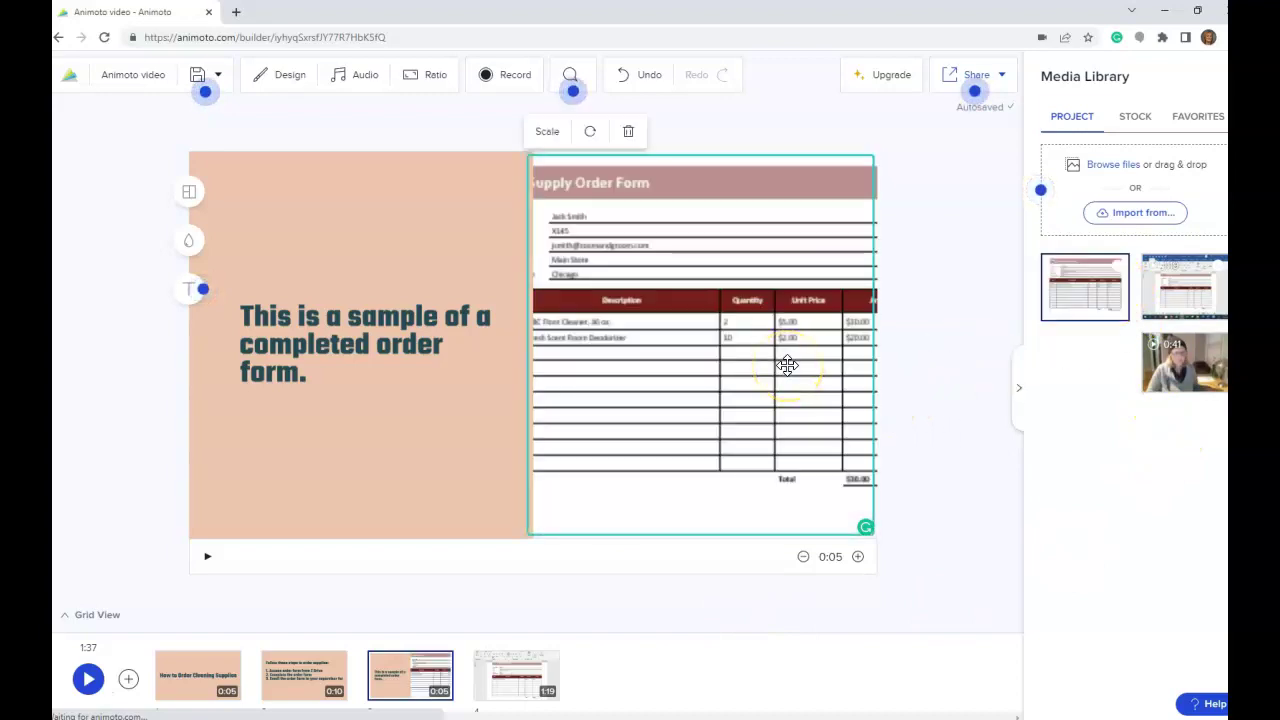
left_click_drag(678, 343, 730, 370)
left_click(548, 132)
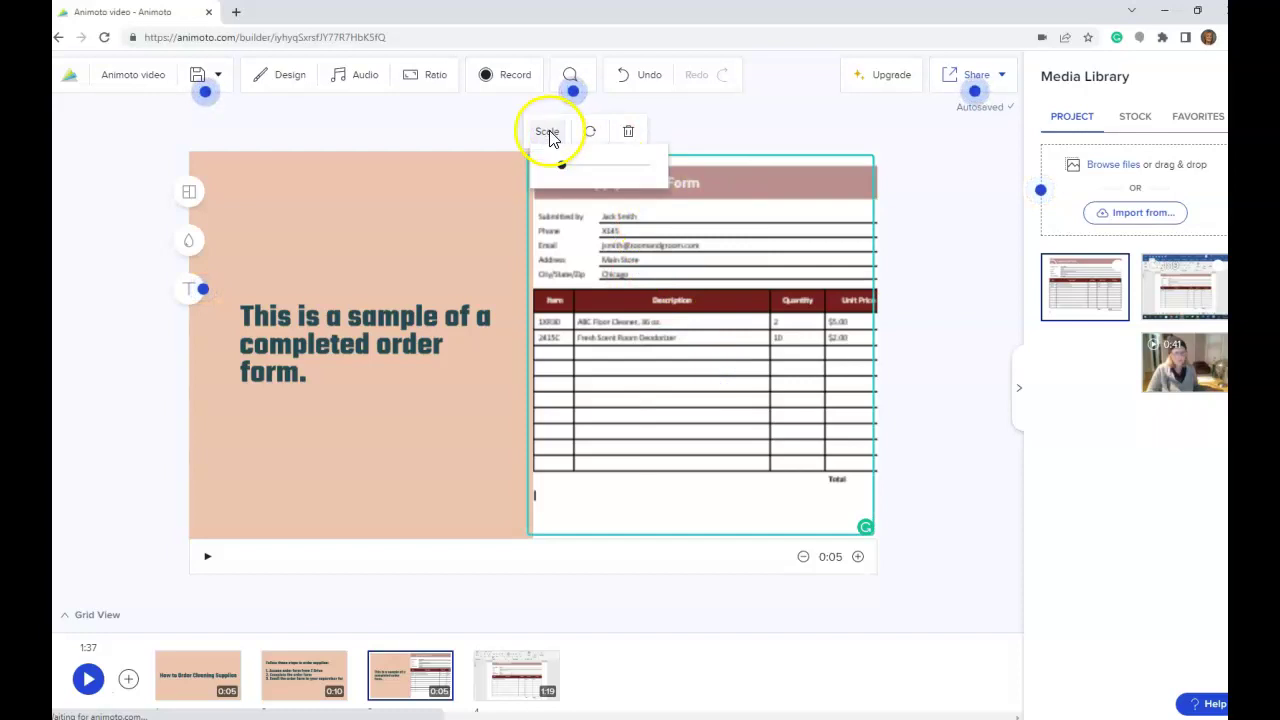
left_click_drag(563, 168, 548, 172)
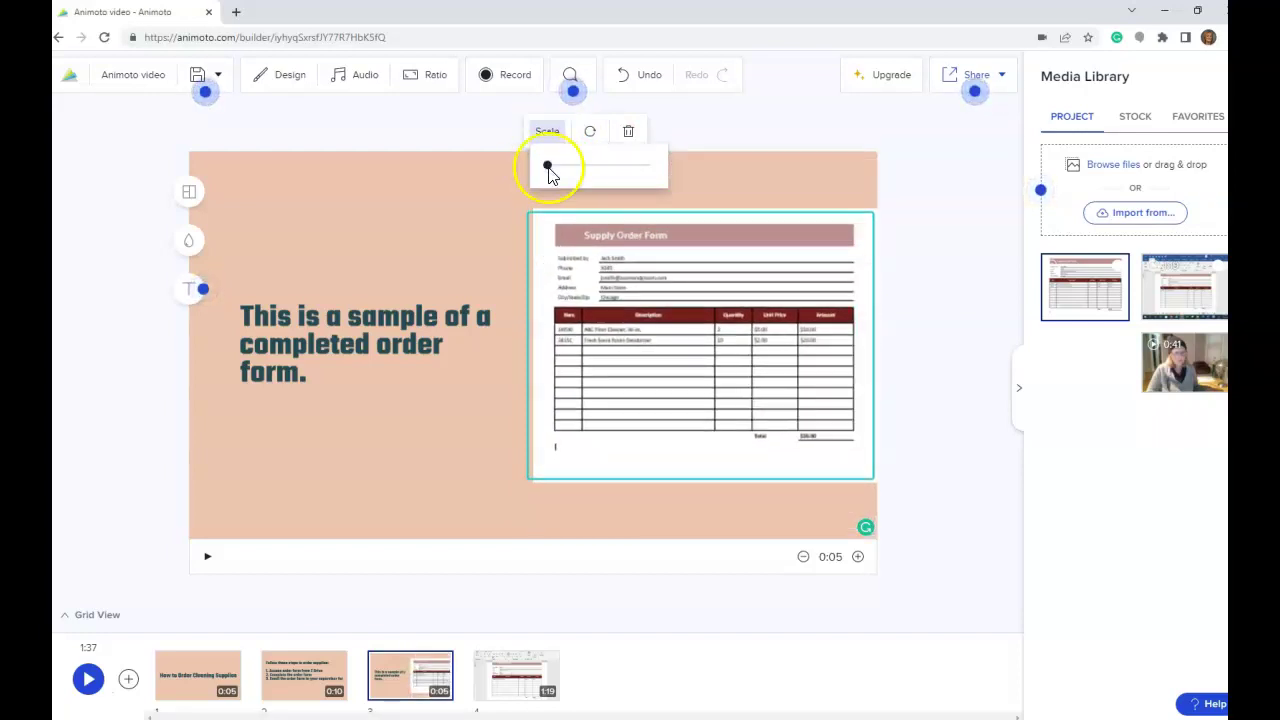
left_click(920, 449)
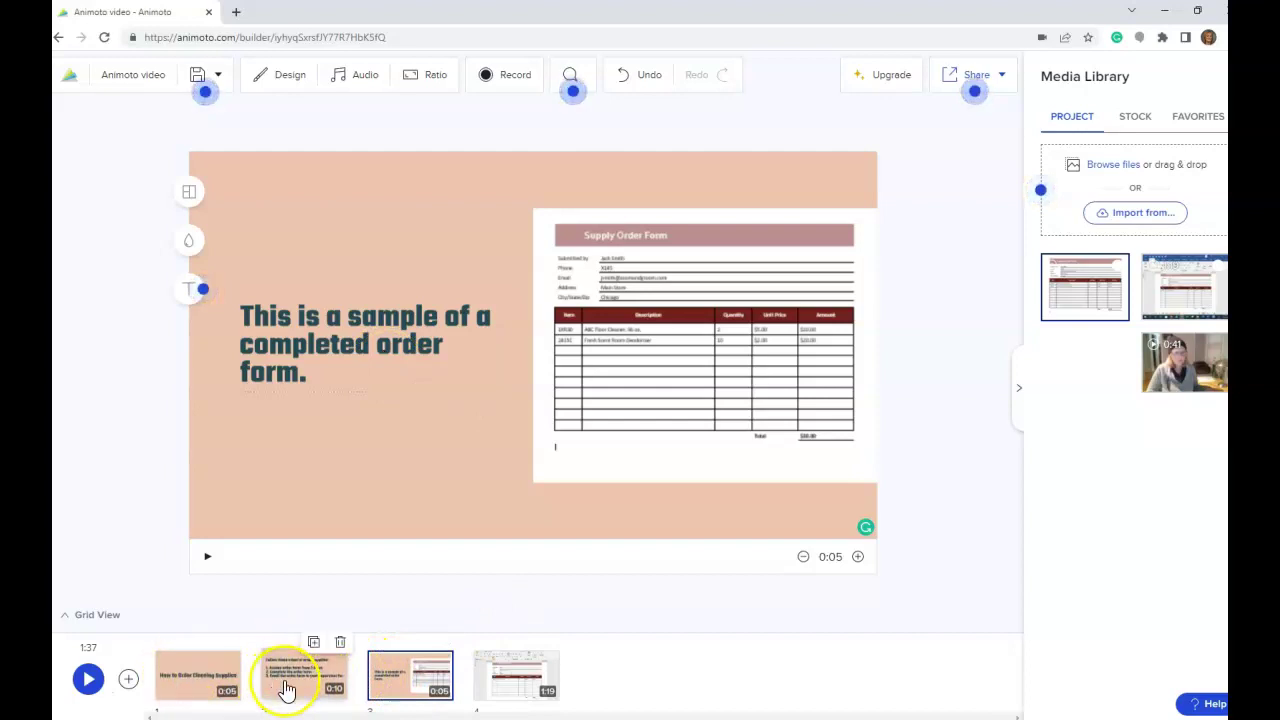
Move the sample order form block behind the screen recording so it is the fourth block.
left_click(382, 667)
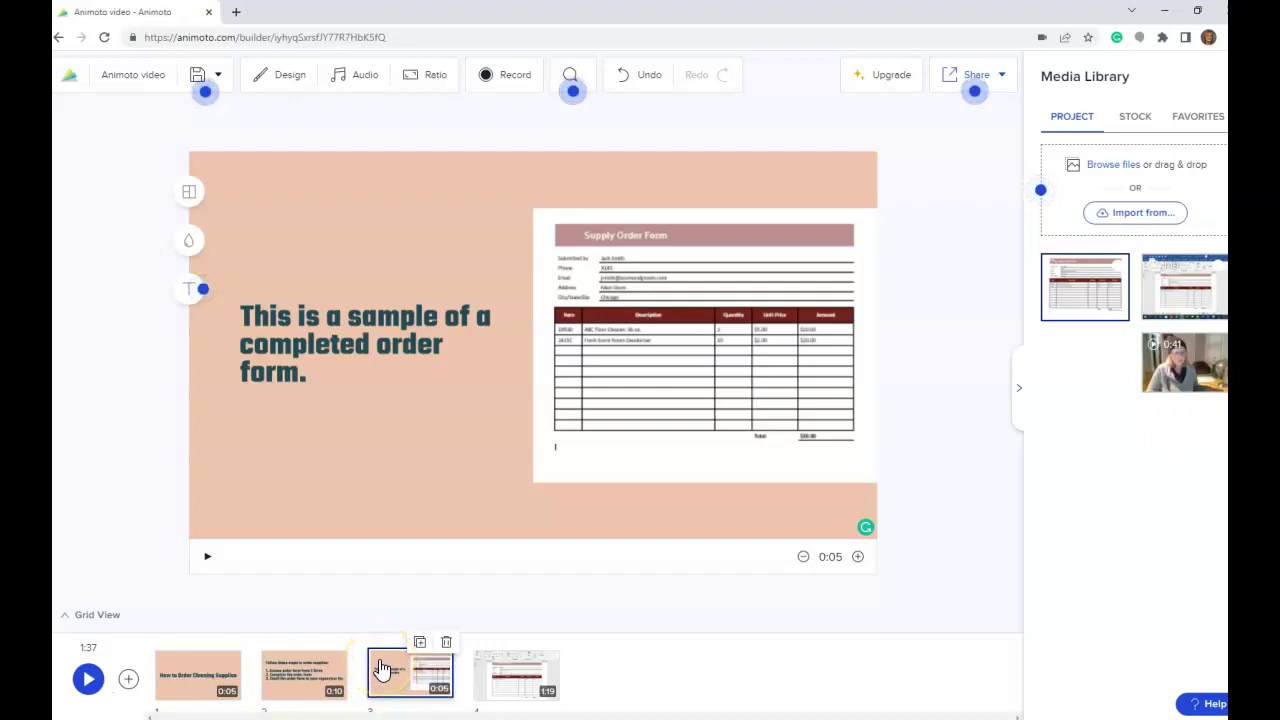
left_click_drag(382, 667, 611, 676)
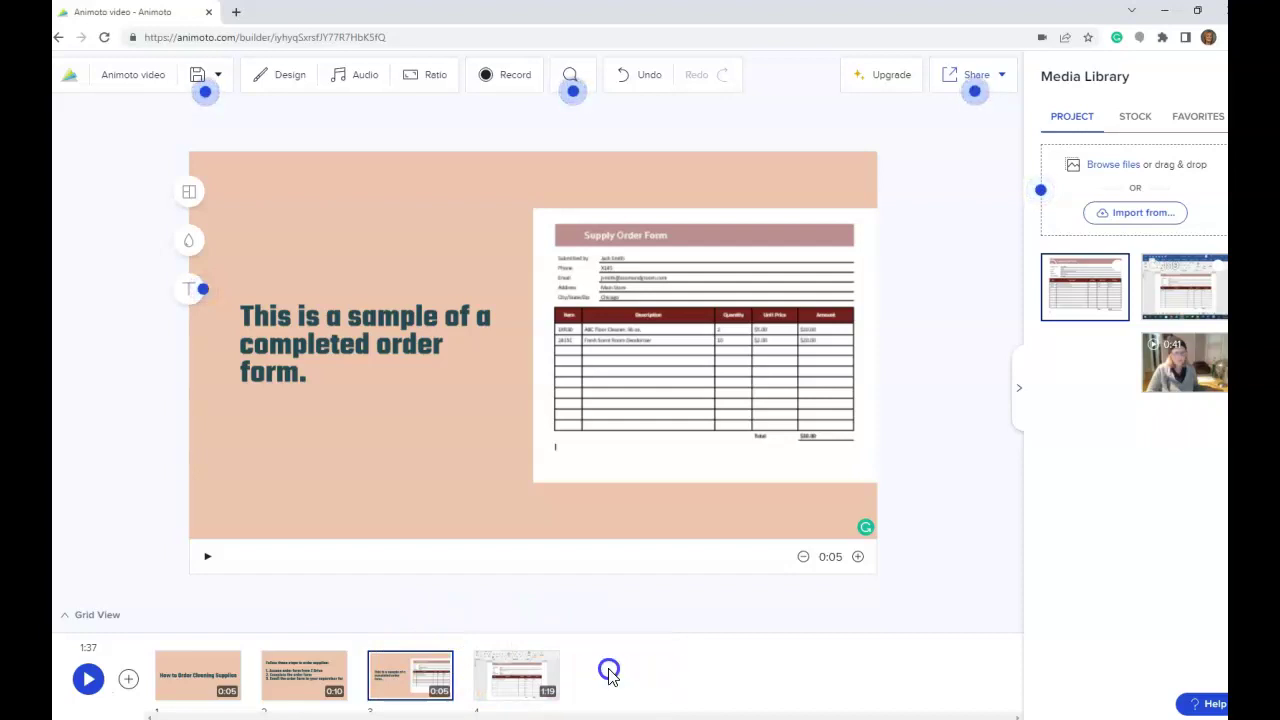
left_click_drag(394, 663, 640, 695)
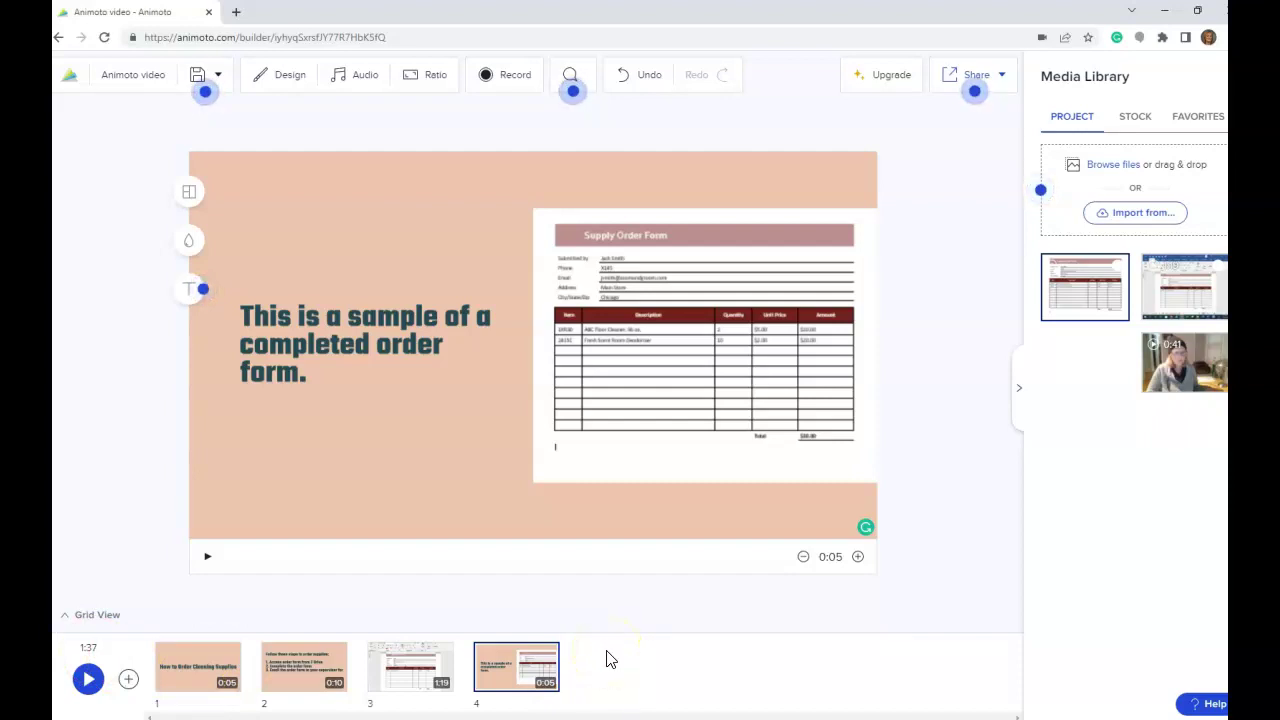
Open the audio settings and select the Spring (Instrumental) music track near its beginning.
left_click(366, 85)
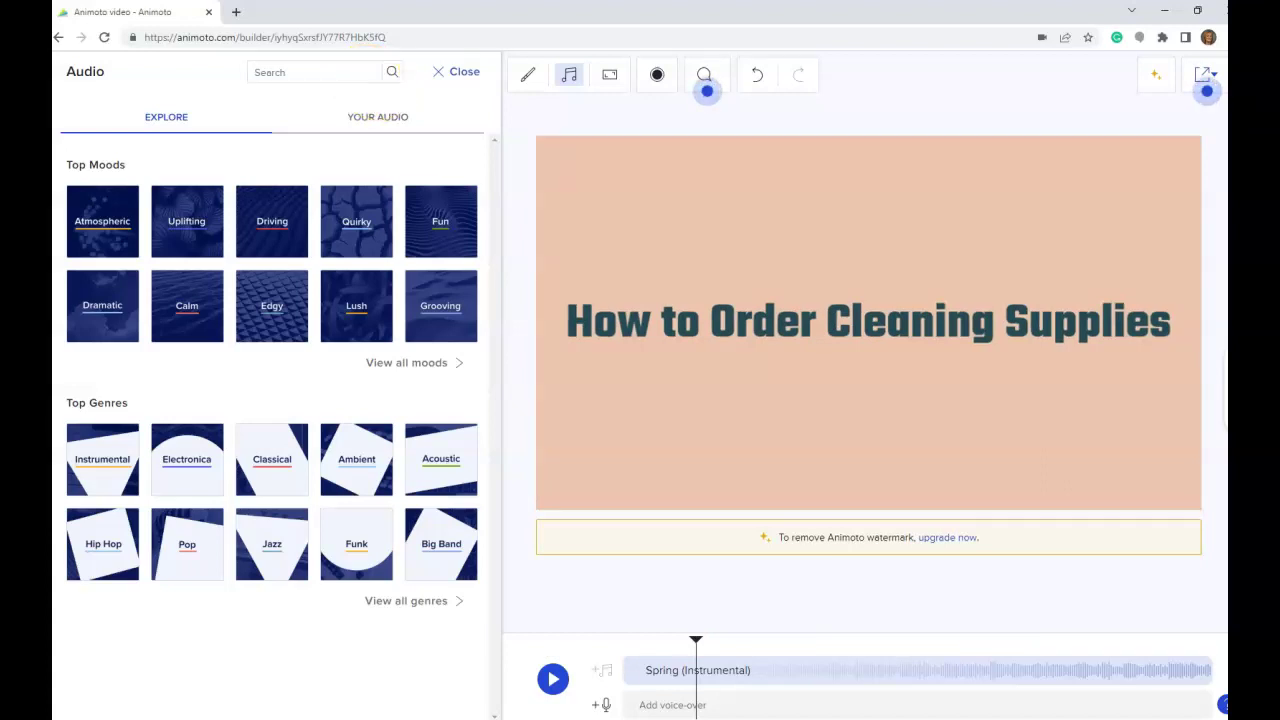
left_click(655, 679)
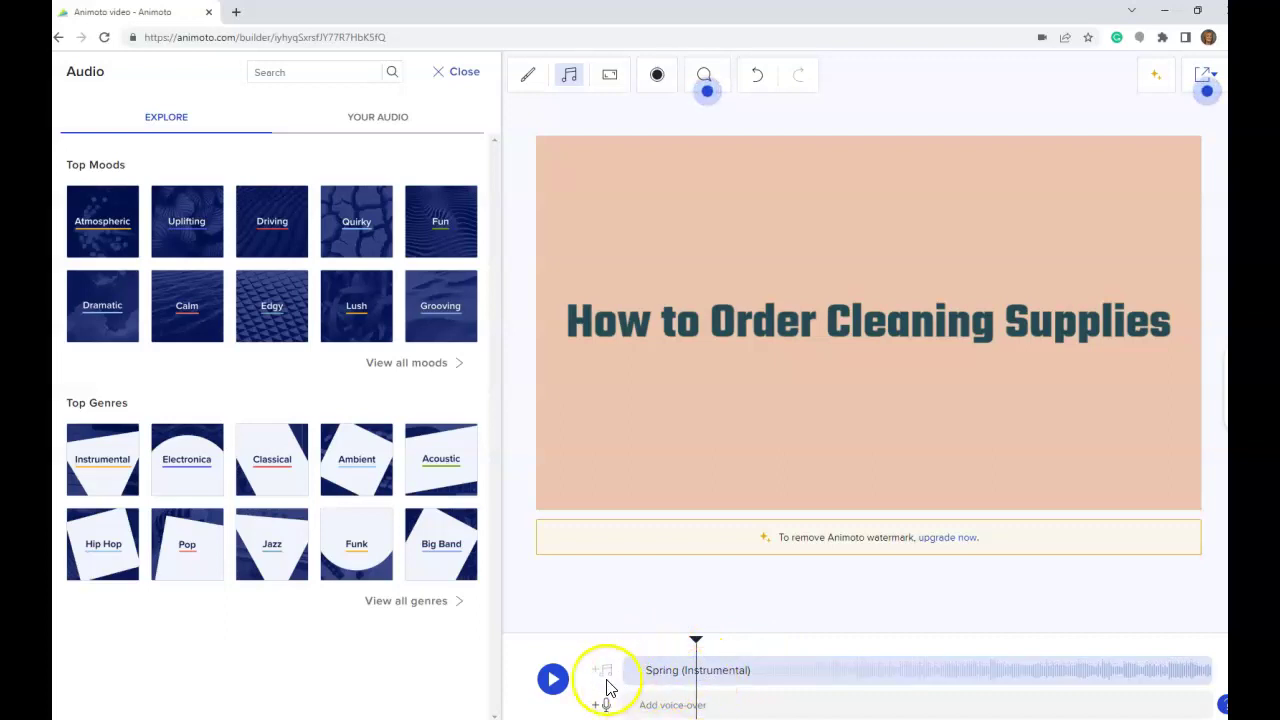
left_click(553, 680)
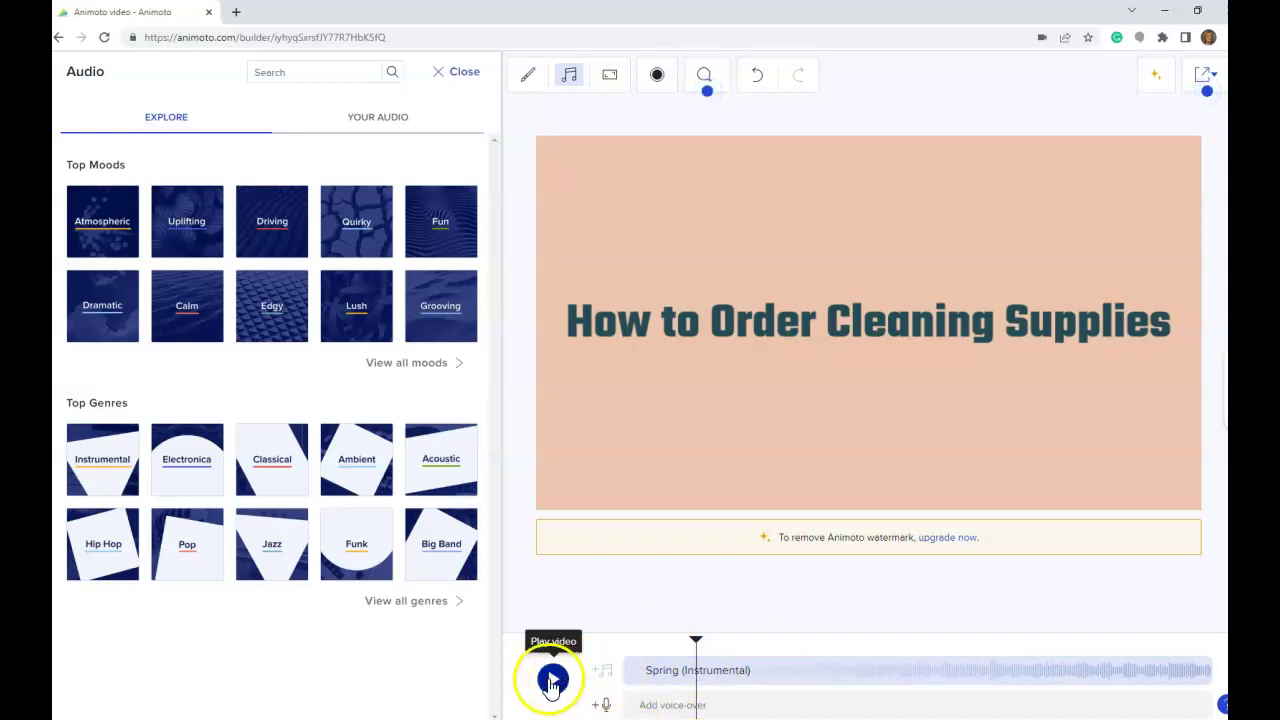
left_click(640, 670)
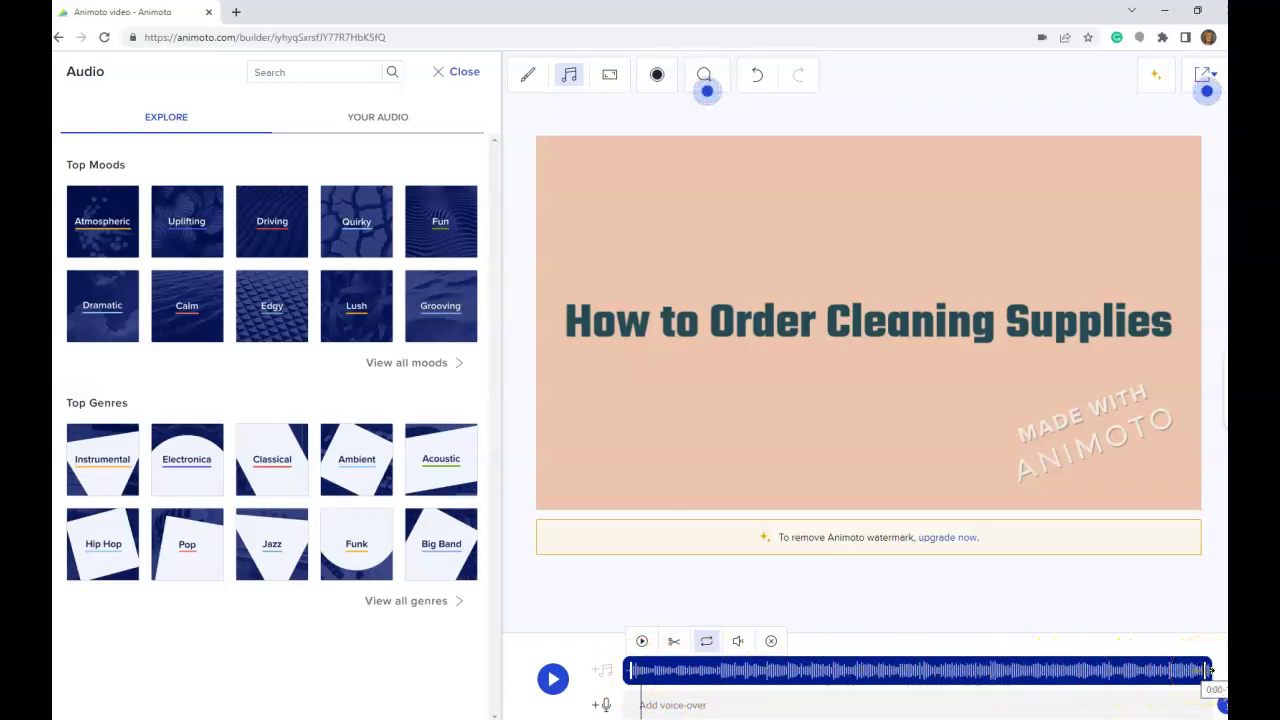
Try shortening the Spring (Instrumental) track to the opening of the video, and extend it back over the full video.
left_click_drag(1207, 670, 890, 690)
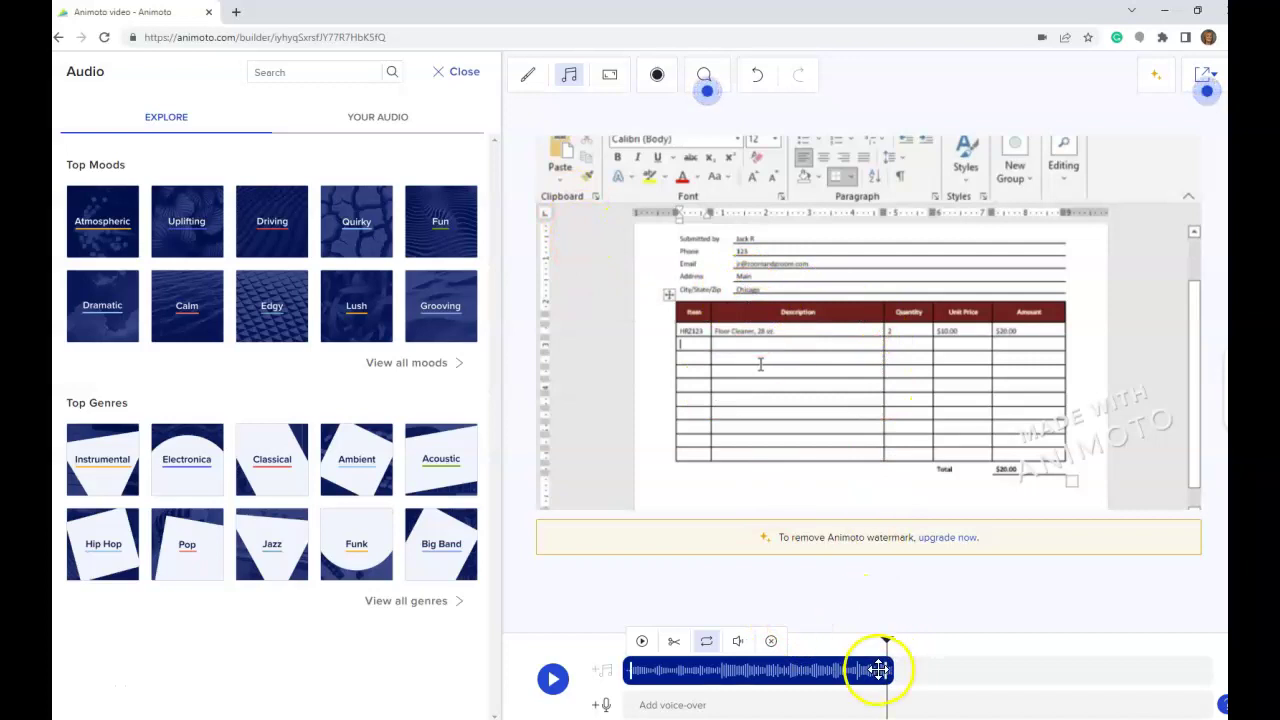
left_click_drag(888, 670, 776, 669)
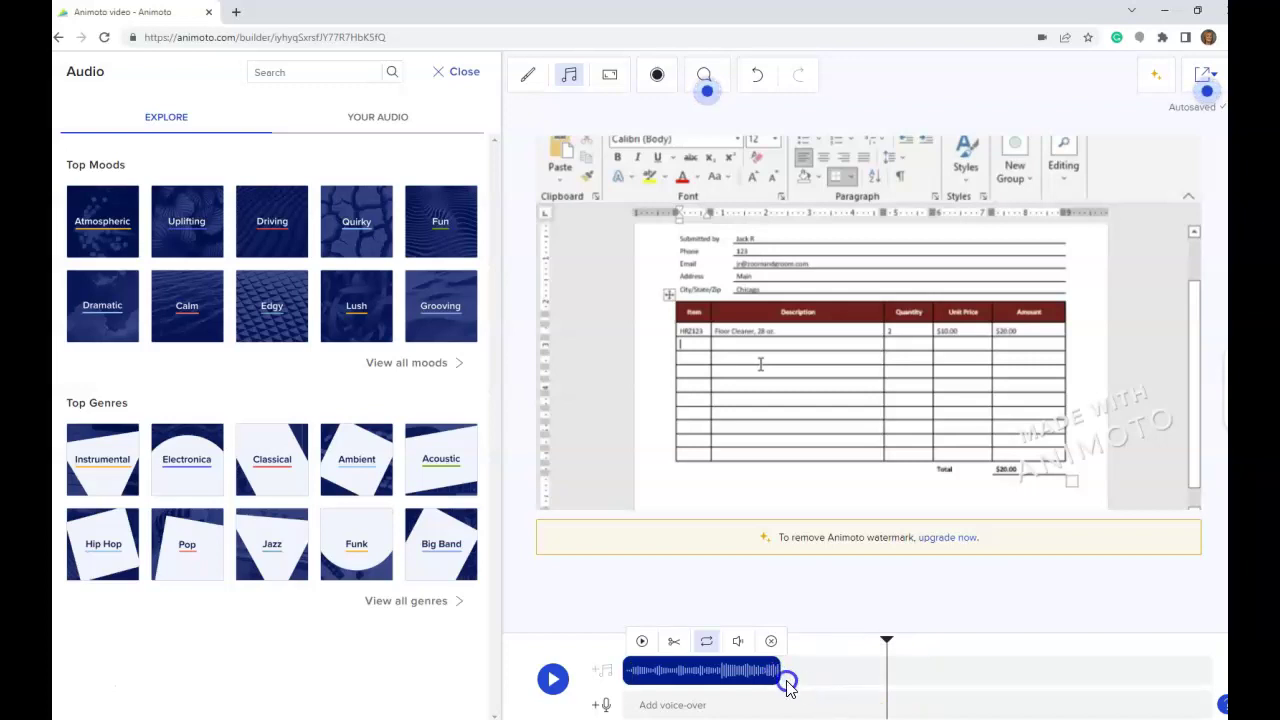
left_click_drag(777, 670, 680, 668)
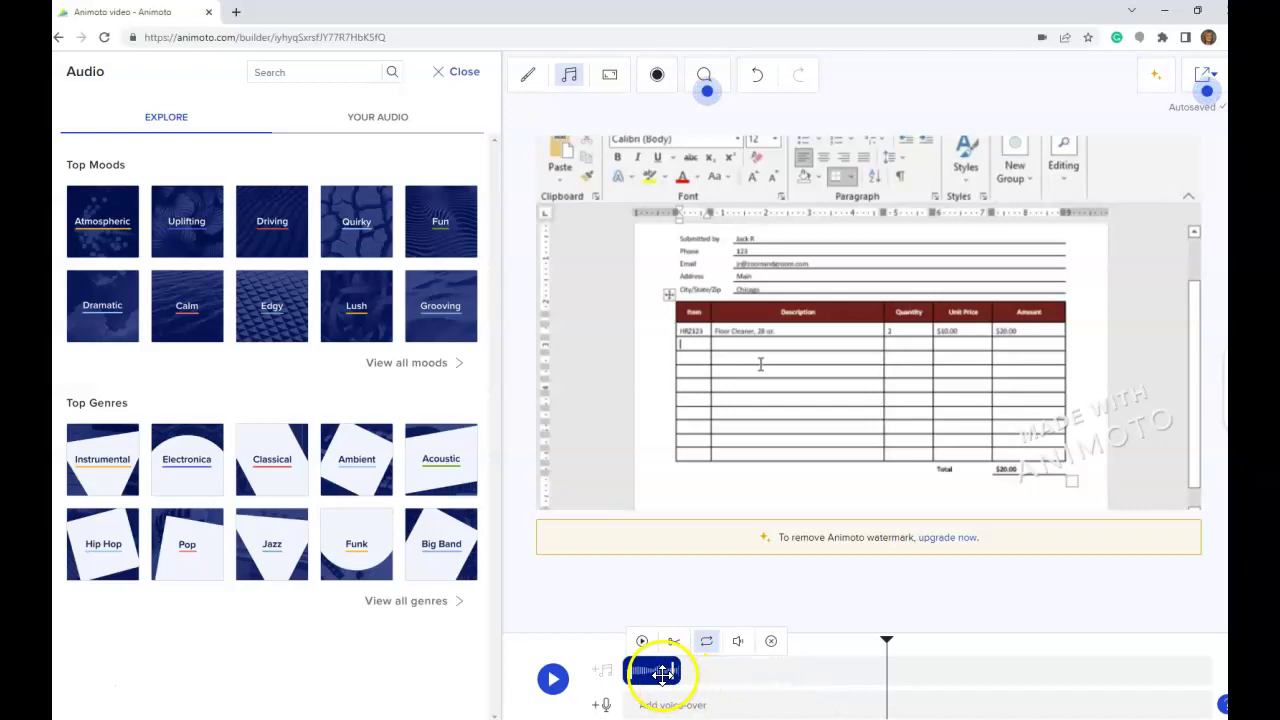
left_click(739, 642)
left_click(779, 508)
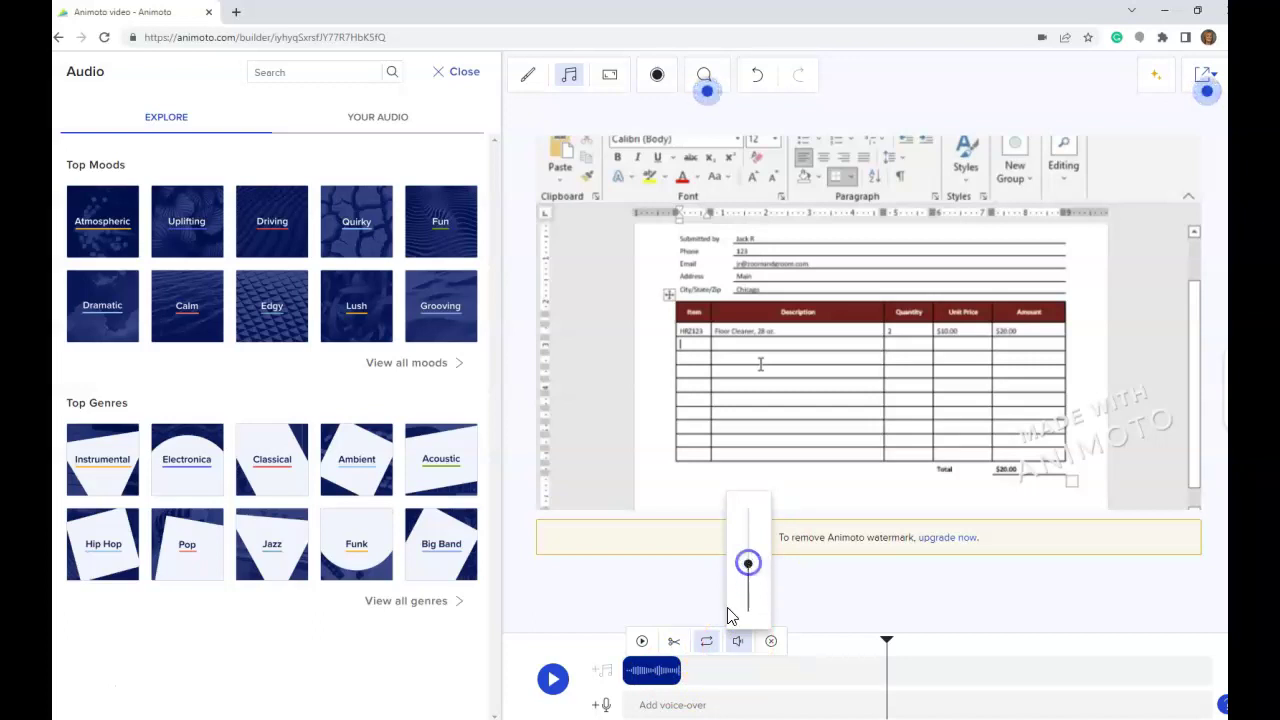
left_click_drag(678, 670, 1210, 681)
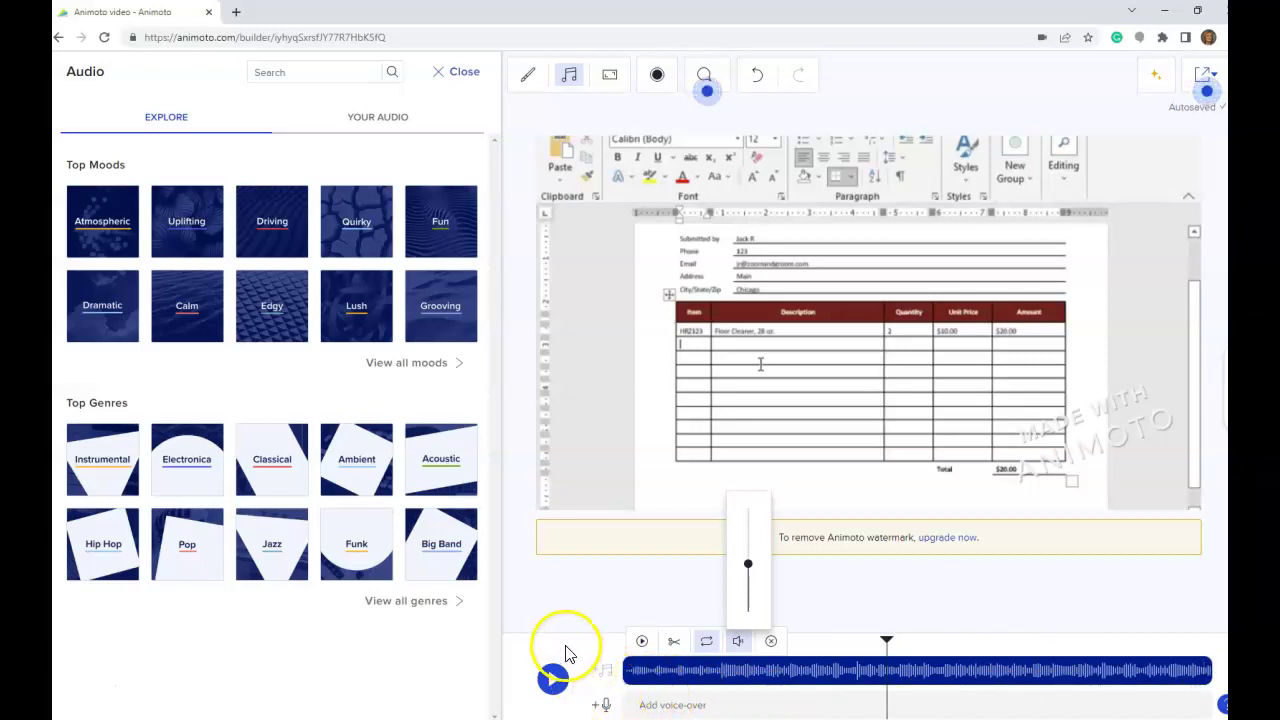
Lower the Spring (Instrumental) track's volume to near the minimum and return to the block editor.
left_click(600, 662)
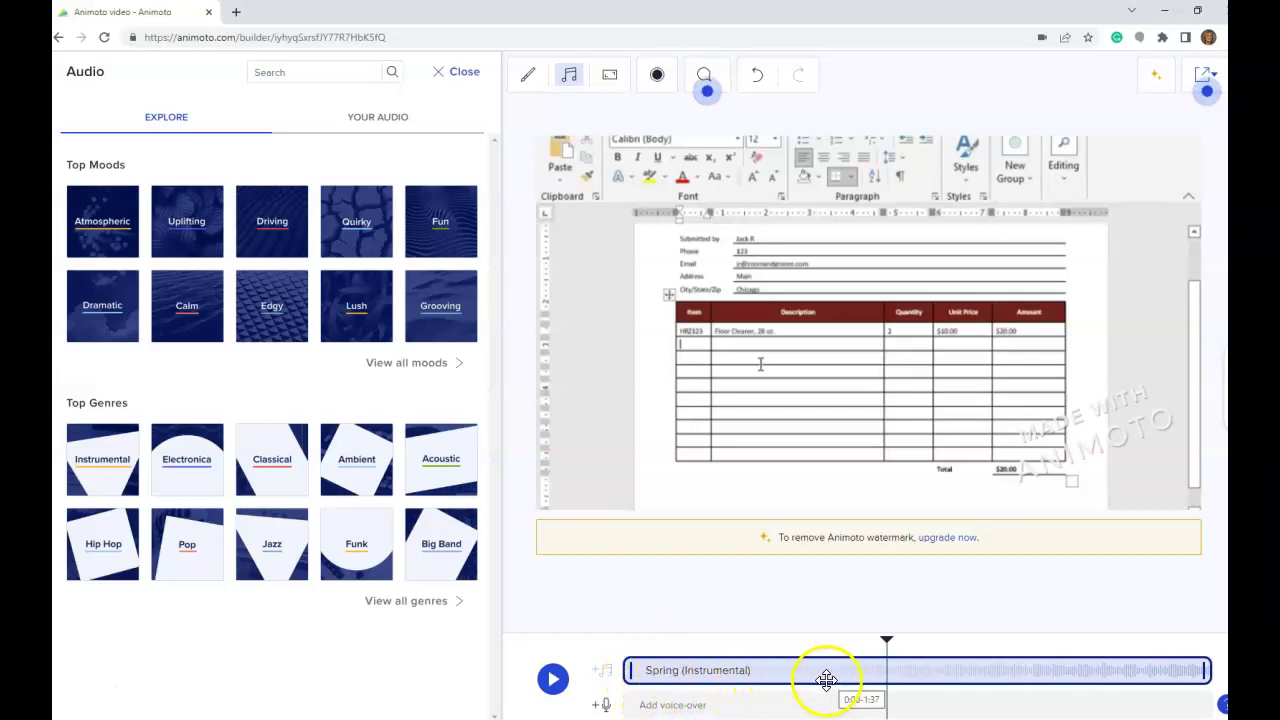
left_click(638, 670)
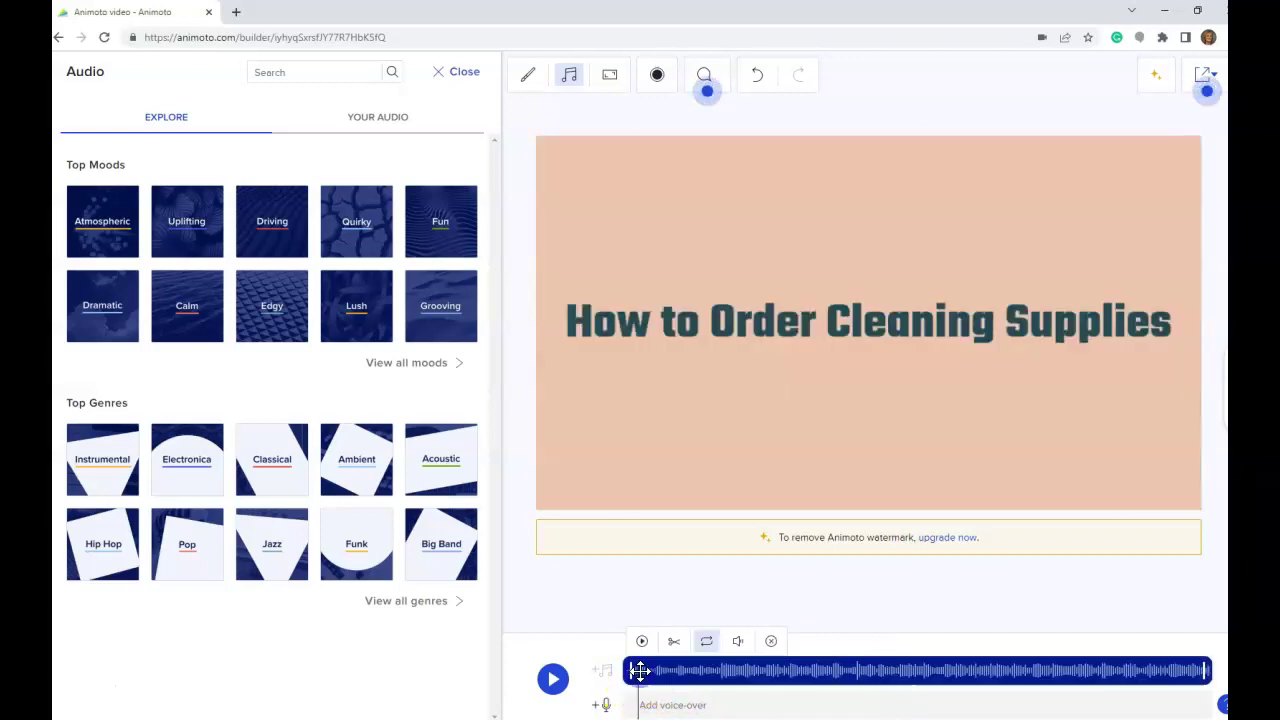
left_click(737, 643)
left_click_drag(747, 565, 750, 593)
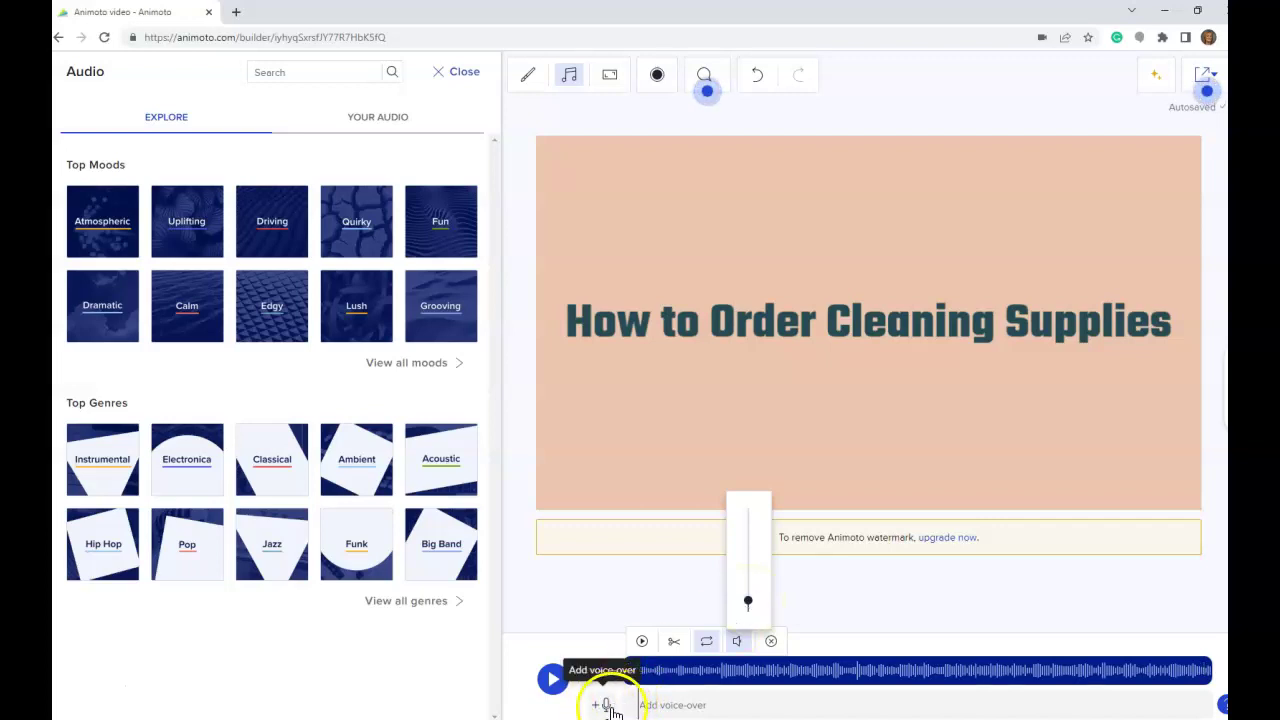
left_click(88, 693)
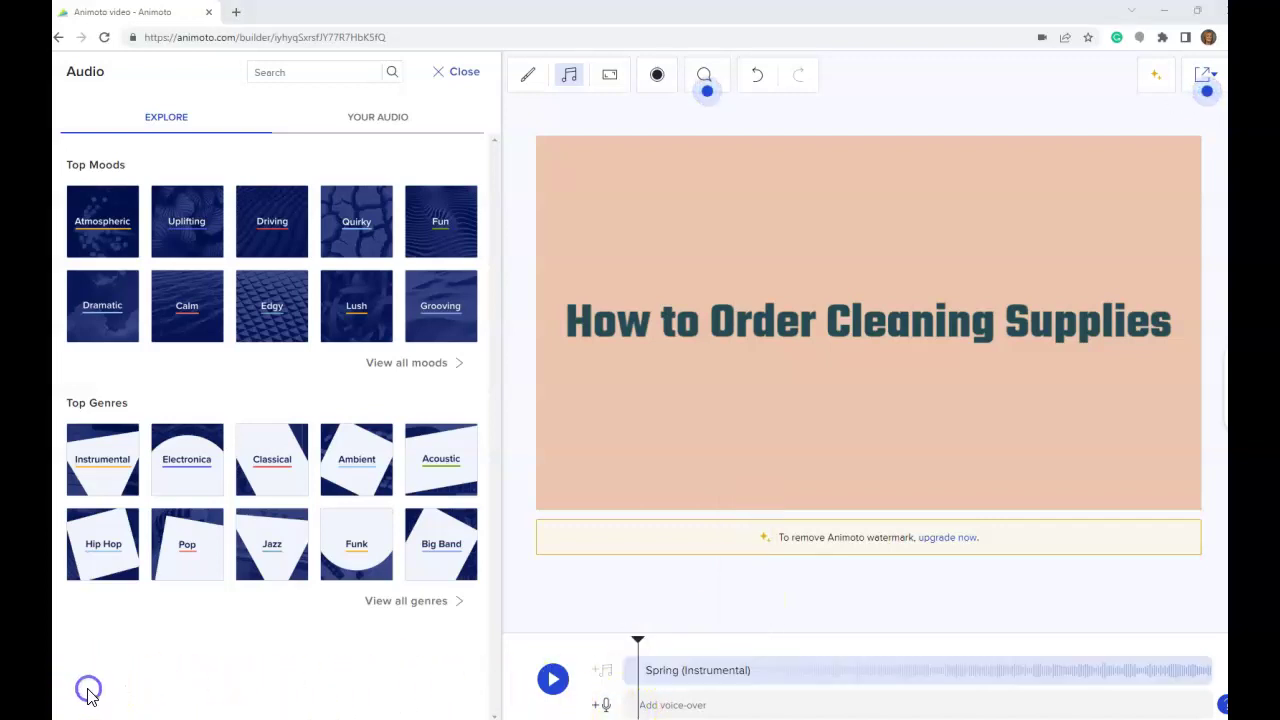
left_click(442, 76)
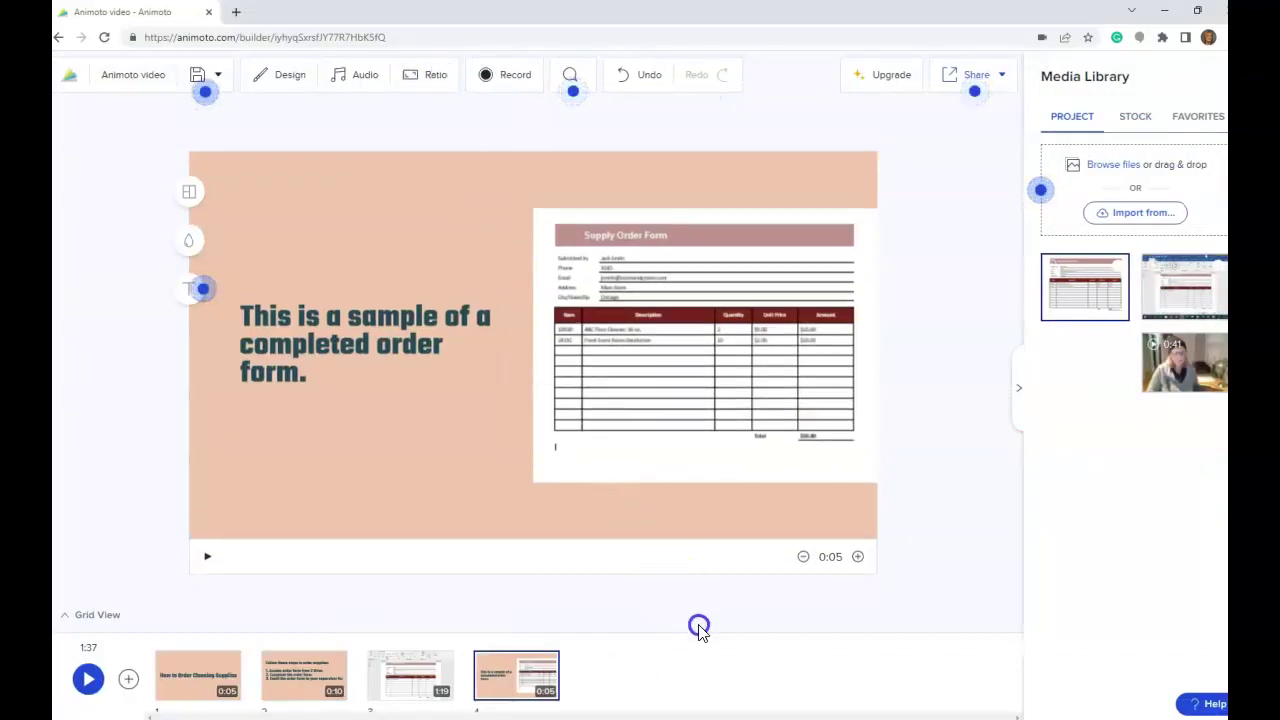
Add a Title & Subtitle text block after the sample order form block.
left_click(127, 680)
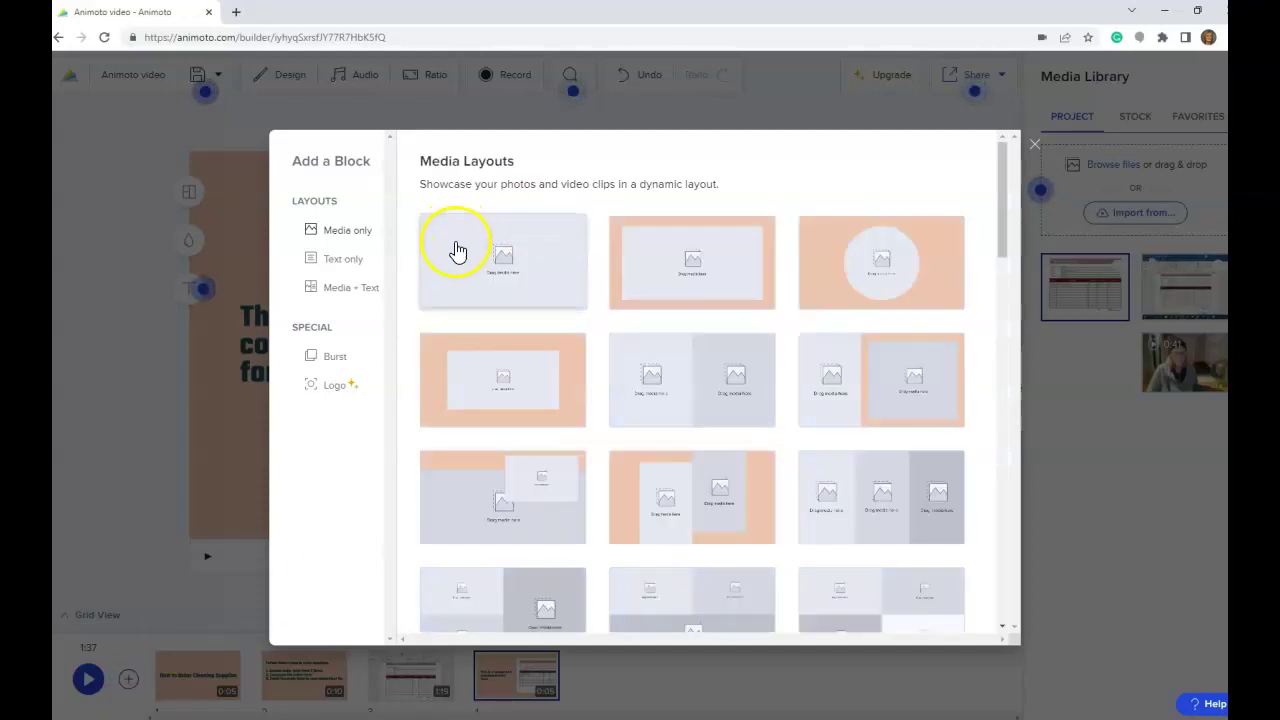
scroll(354, 263, "down", 2)
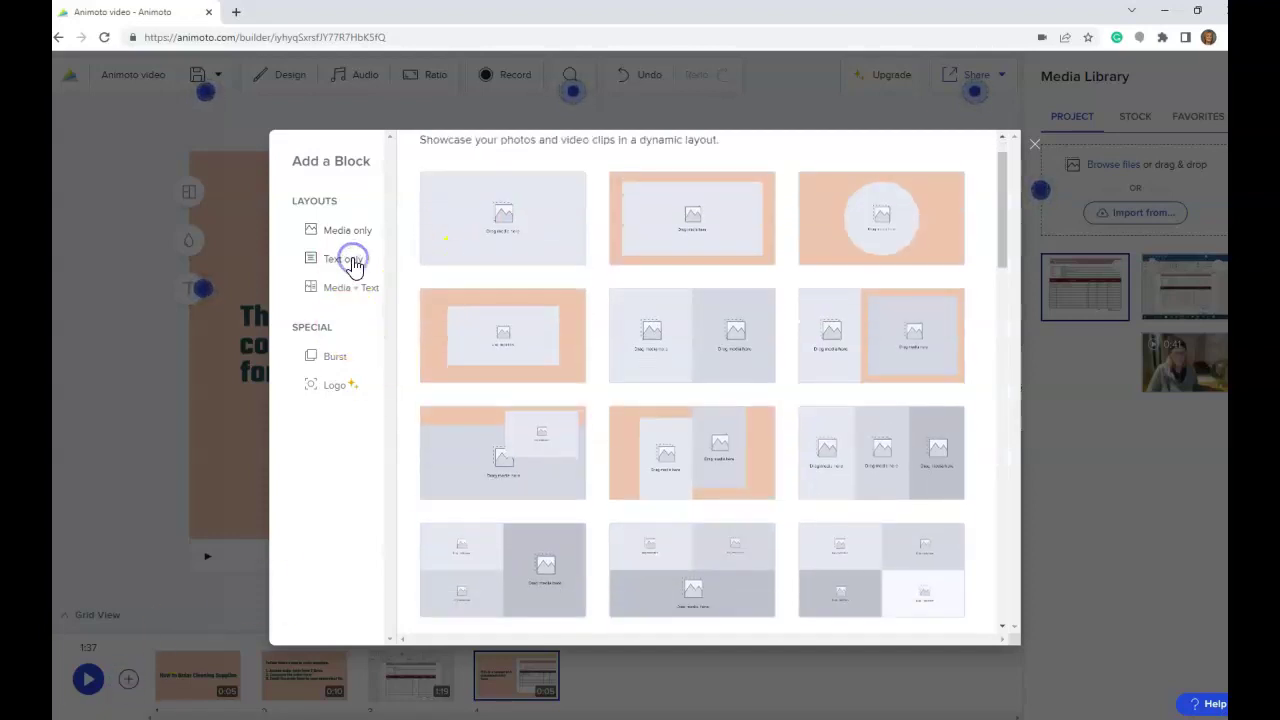
left_click(418, 265)
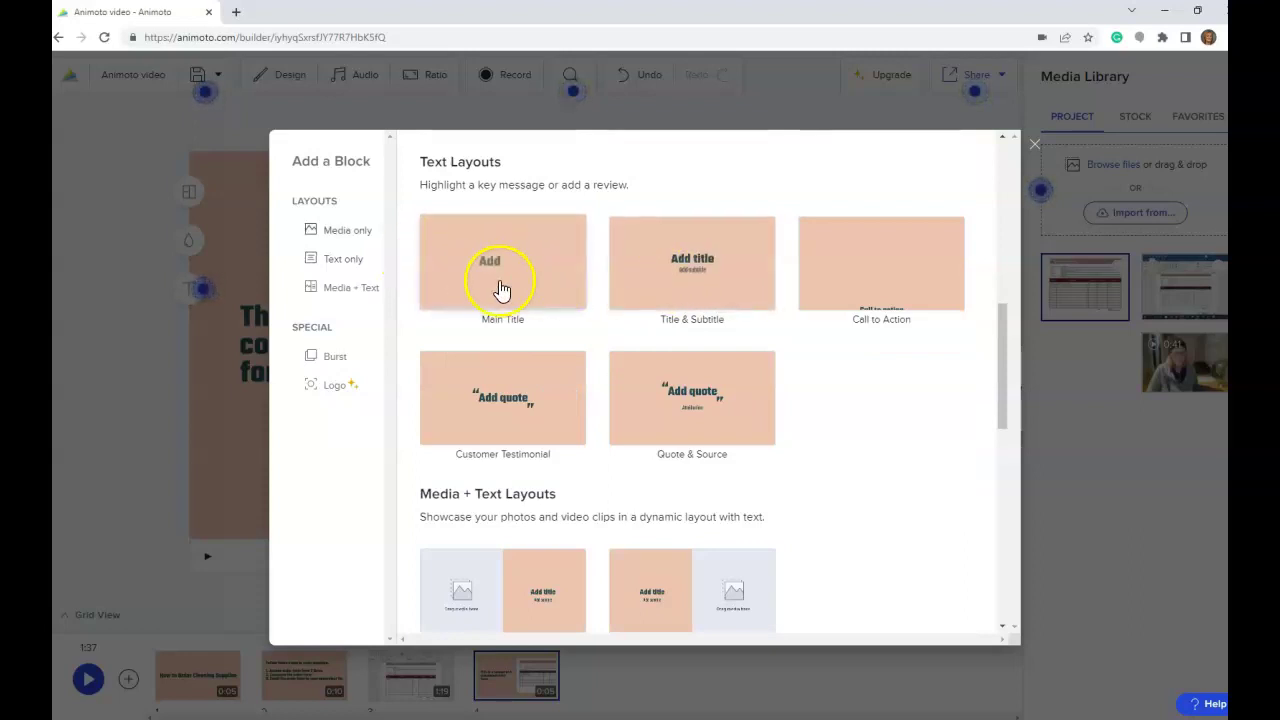
left_click(727, 266)
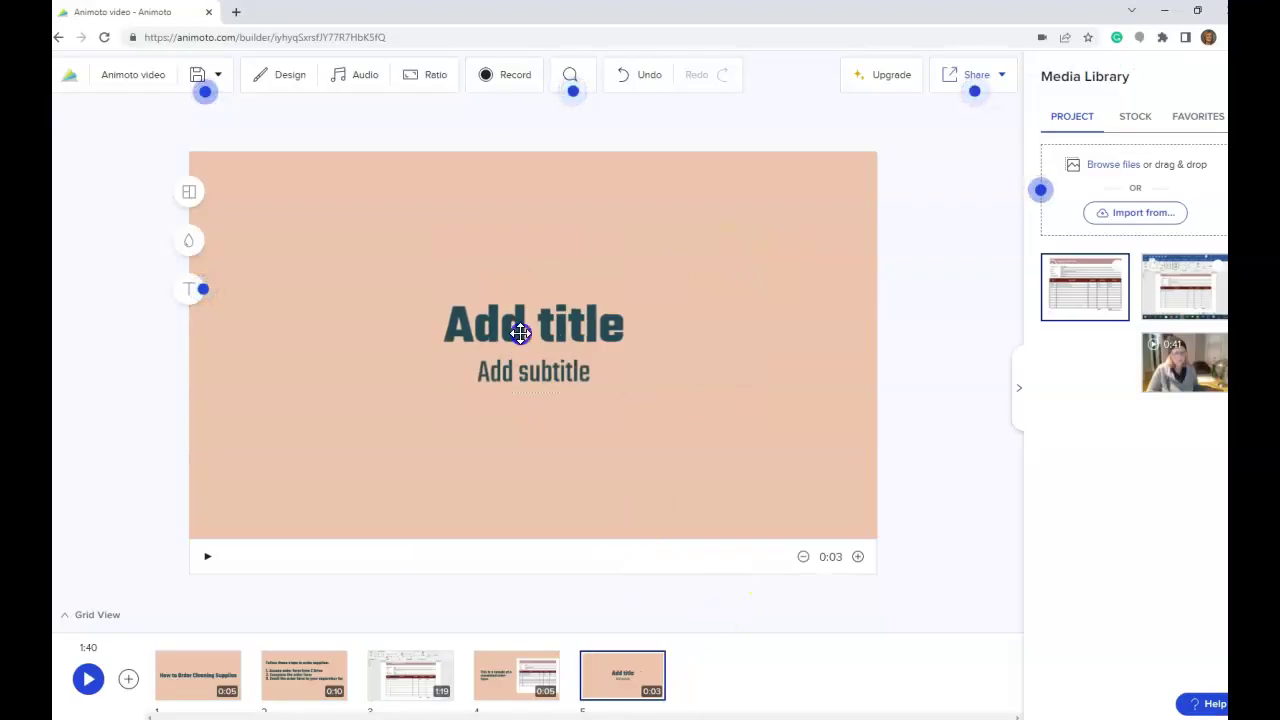
Replace the title placeholder on the closing text block with "Thank you for watching.".
left_click(472, 324)
left_click(458, 323)
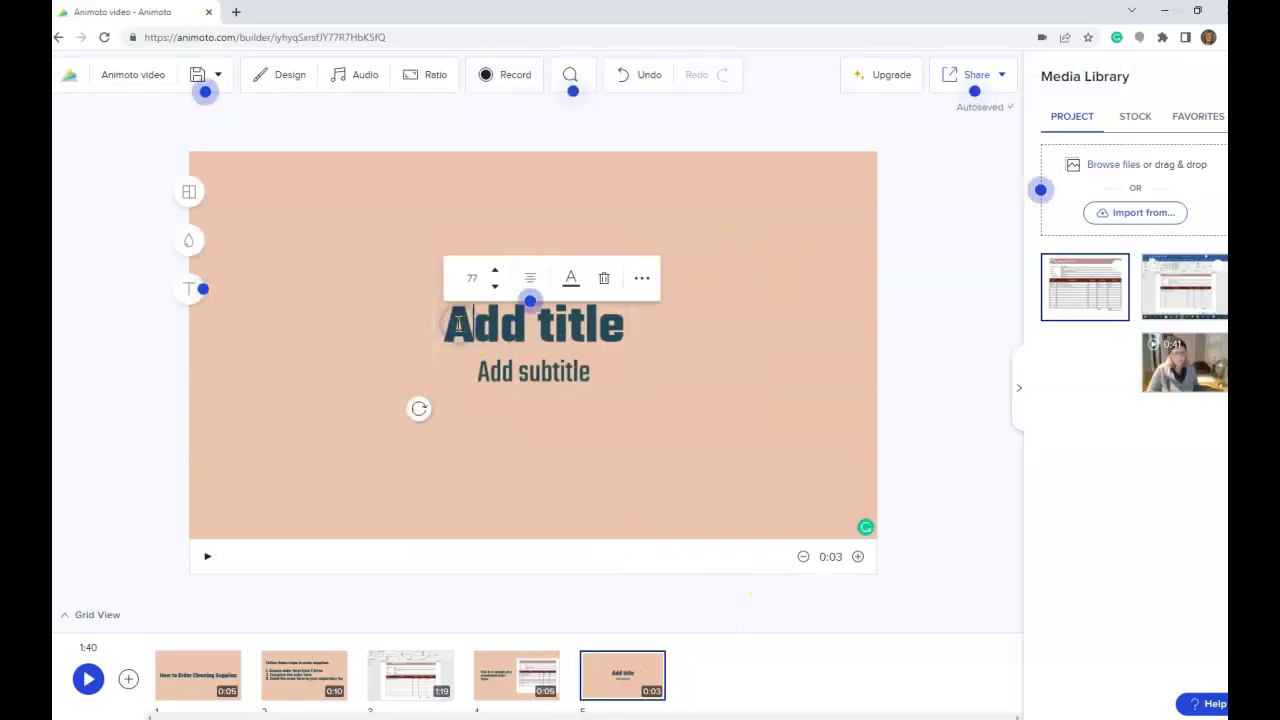
left_click_drag(455, 323, 669, 318)
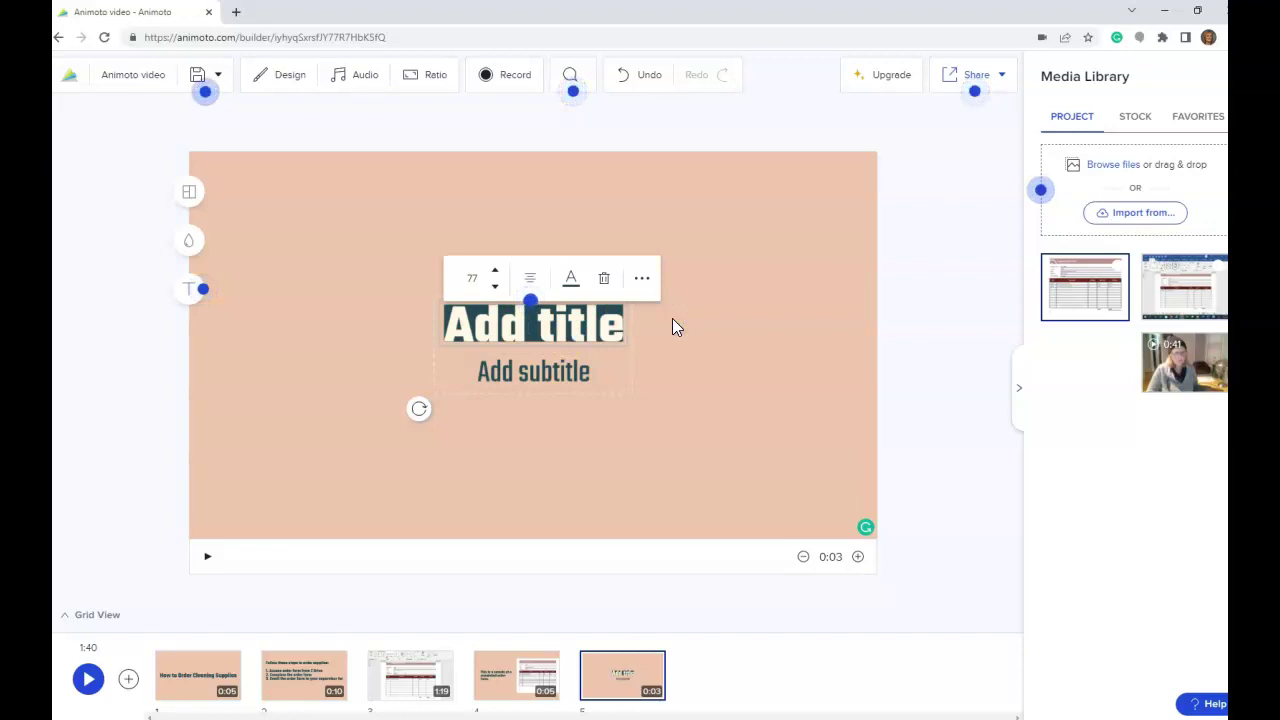
type("Thank ")
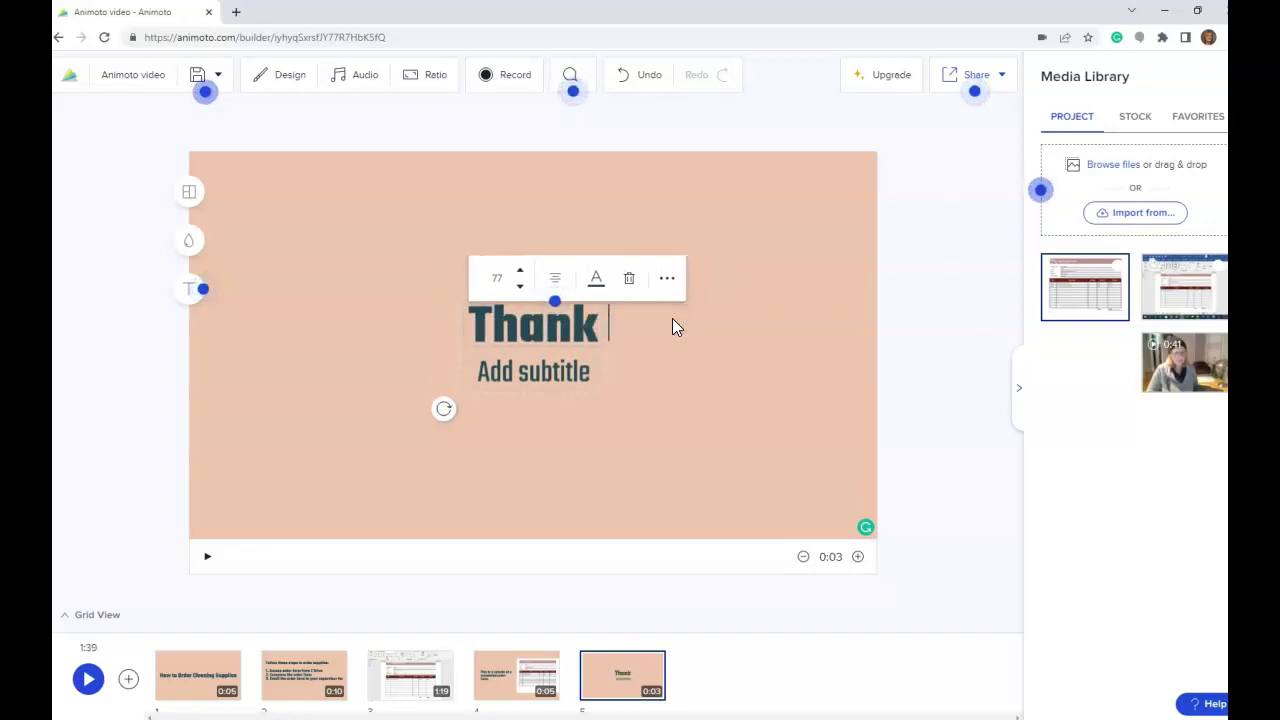
type("you for watching.")
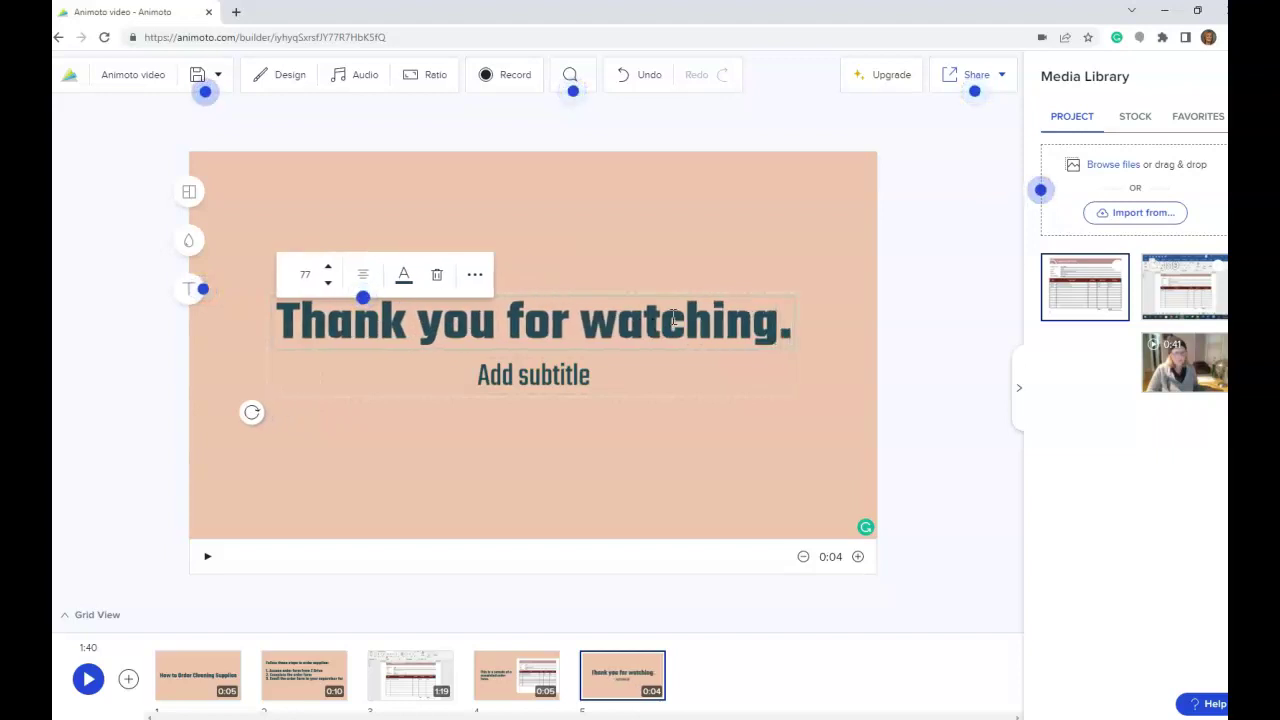
Replace the subtitle placeholder under the closing title with text beginning "Inst".
left_click(597, 376)
left_click_drag(582, 376, 480, 376)
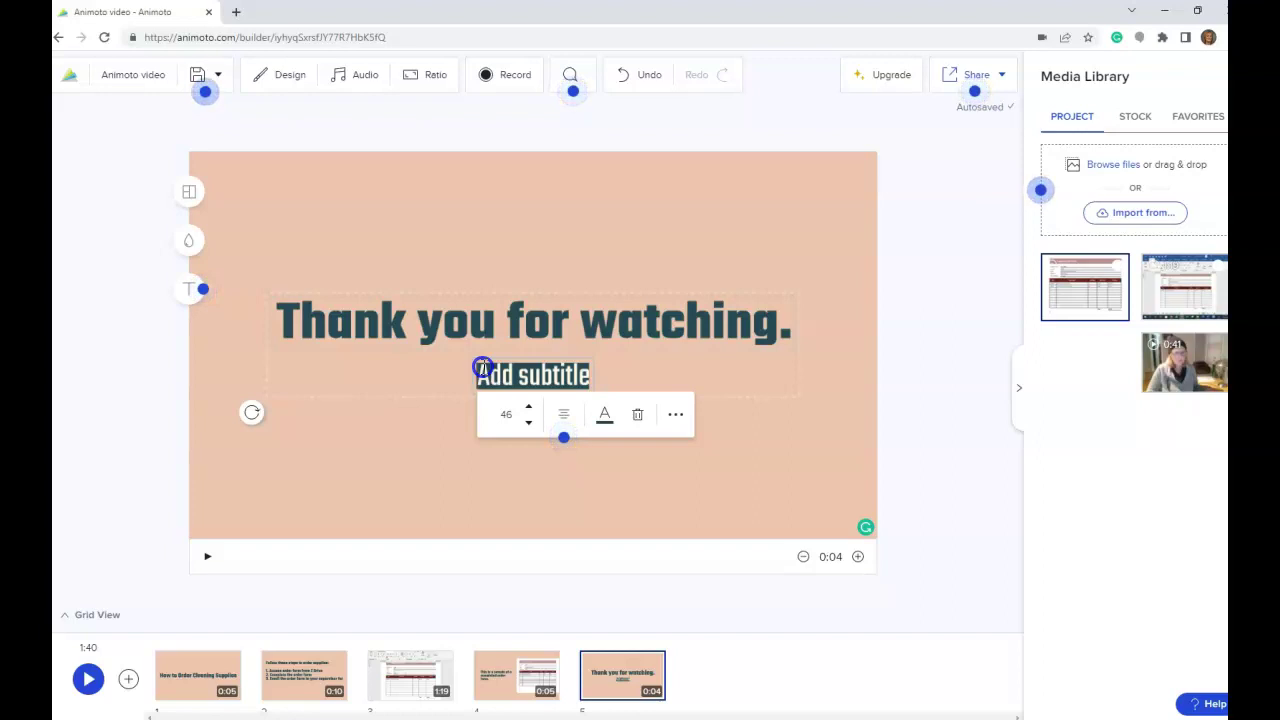
type("Inst")
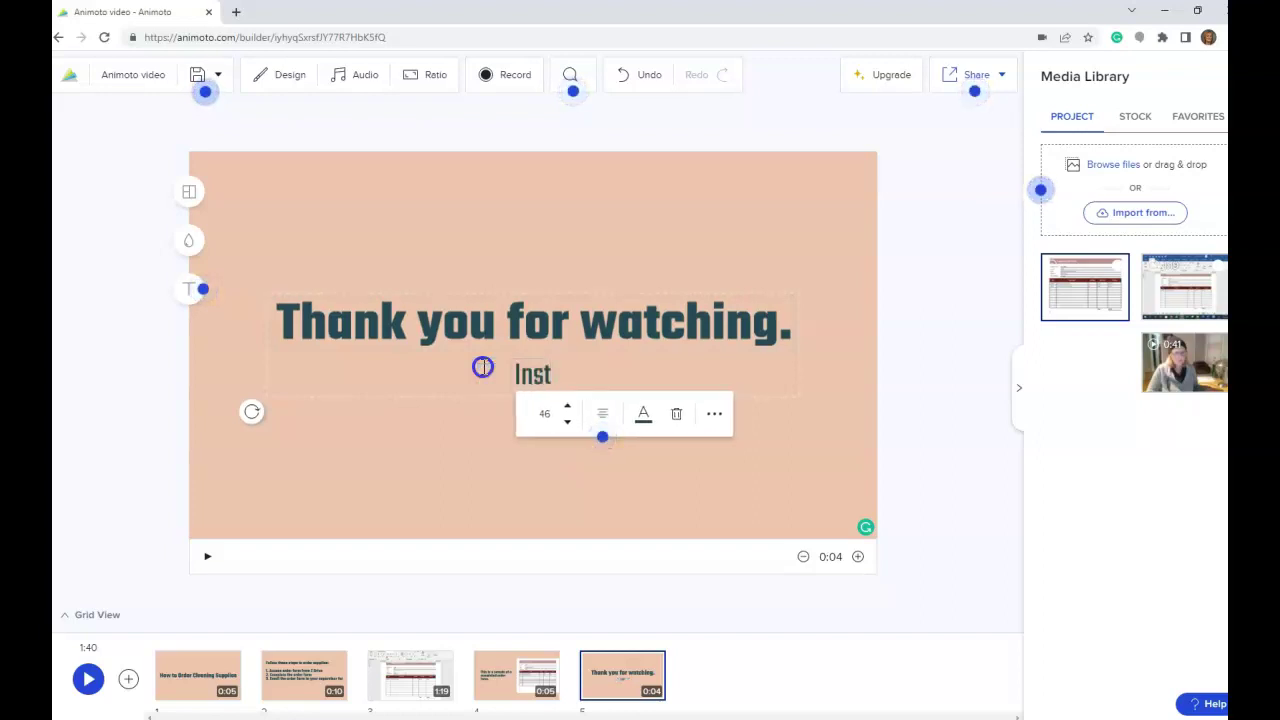